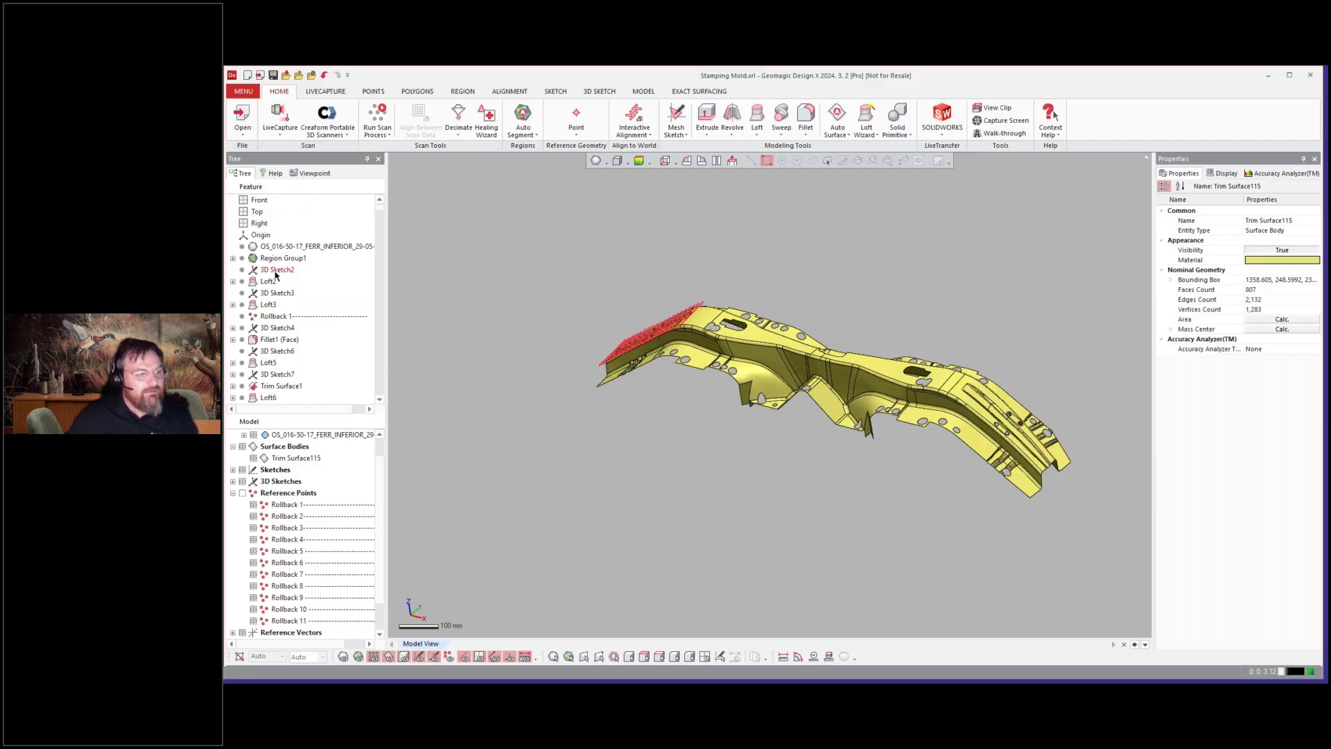
# - Roll the feature history back to 3D Sketch2
pyautogui.click(276, 269)
pyautogui.rightClick(277, 277)
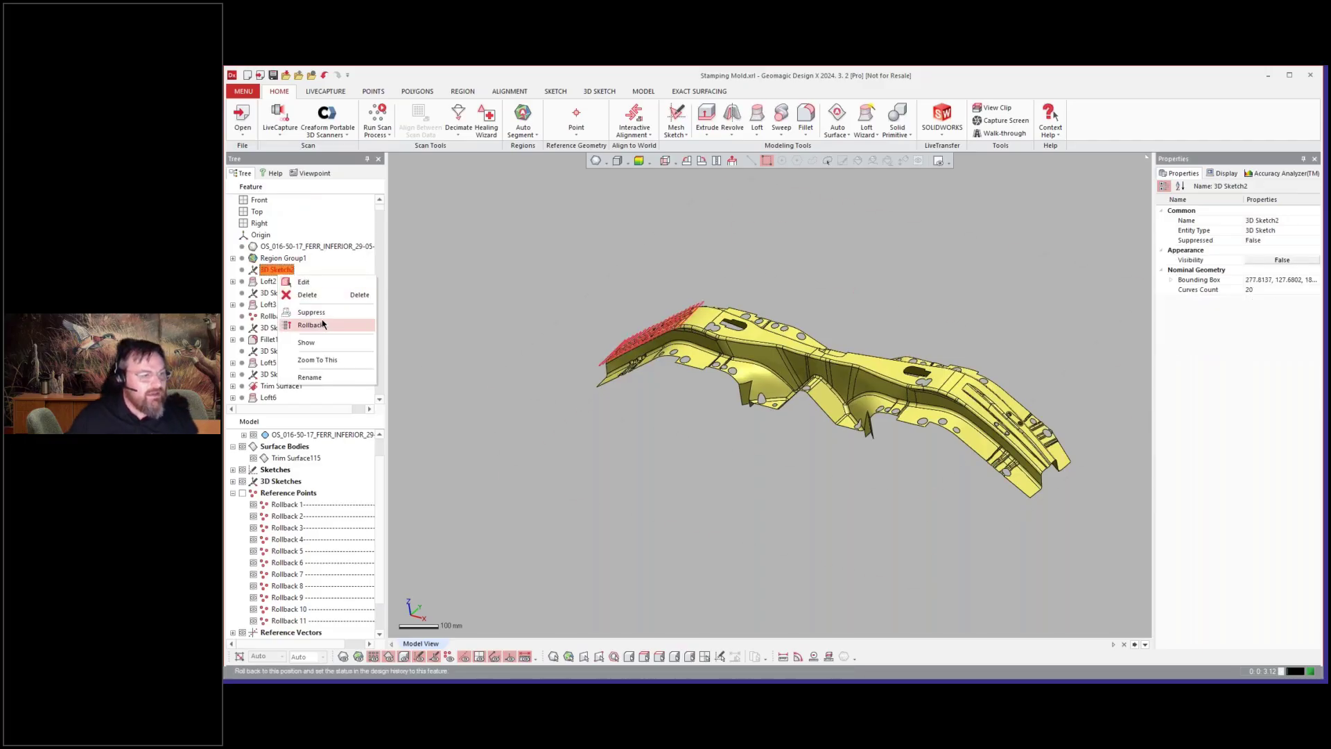
pyautogui.click(312, 325)
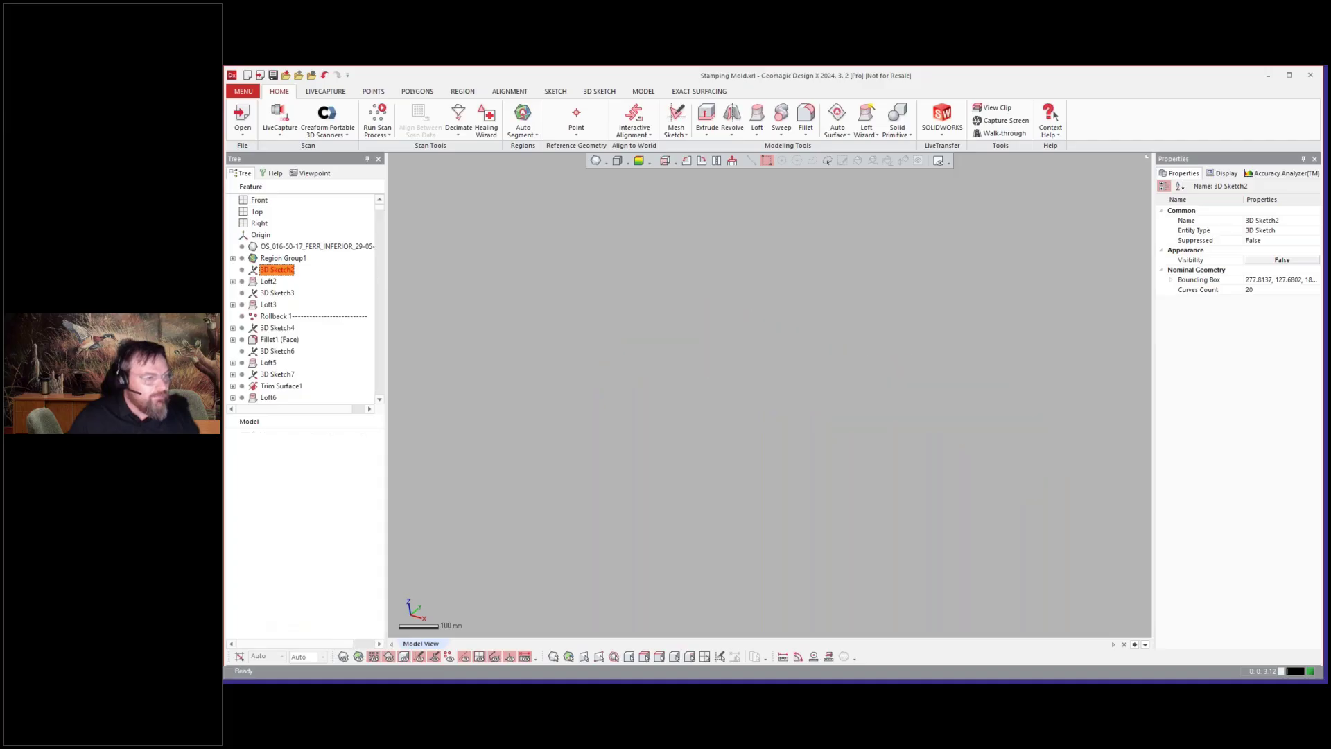
pyautogui.click(601, 320)
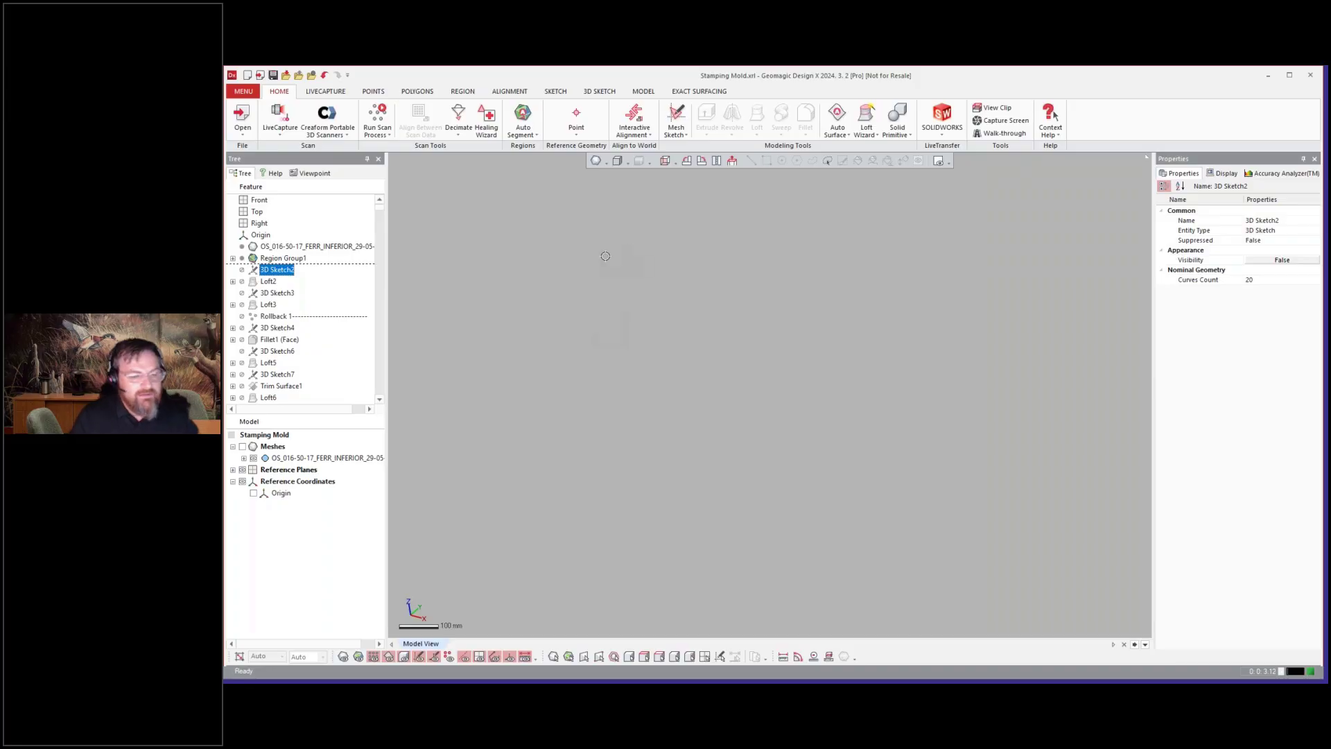
# - Show the scan mesh and examine the beam and the loose fixture pieces around it from several angles
pyautogui.click(242, 447)
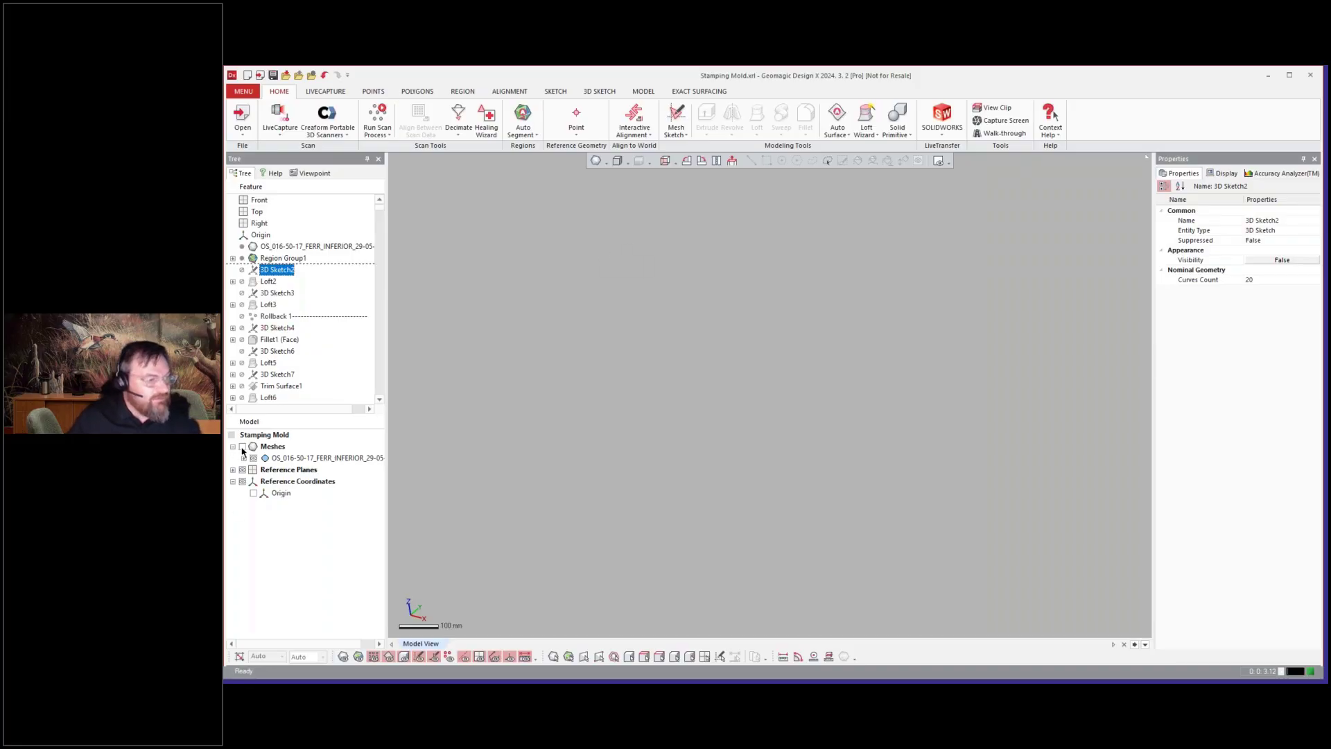
pyautogui.moveTo(962, 239); pyautogui.dragTo(884, 323, button='right')
pyautogui.scroll(10, 884, 323)
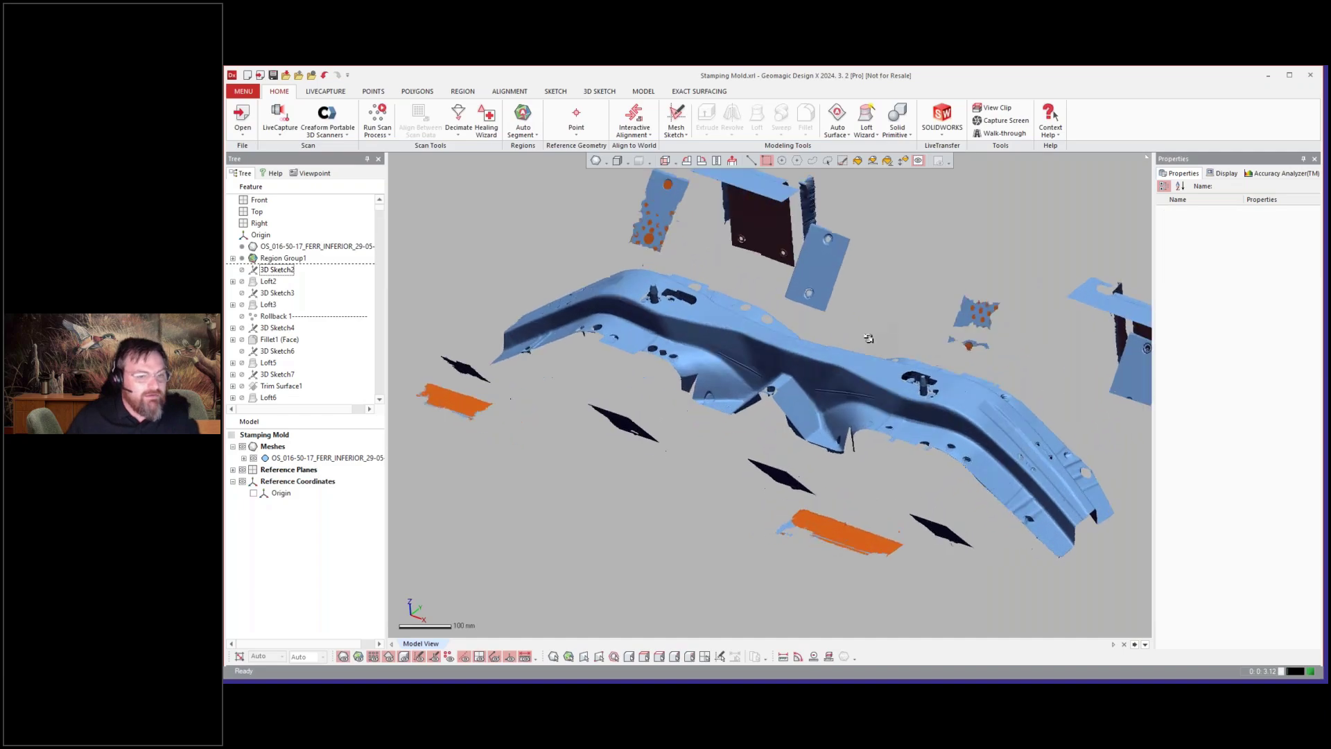
pyautogui.scroll(-6, 902, 327)
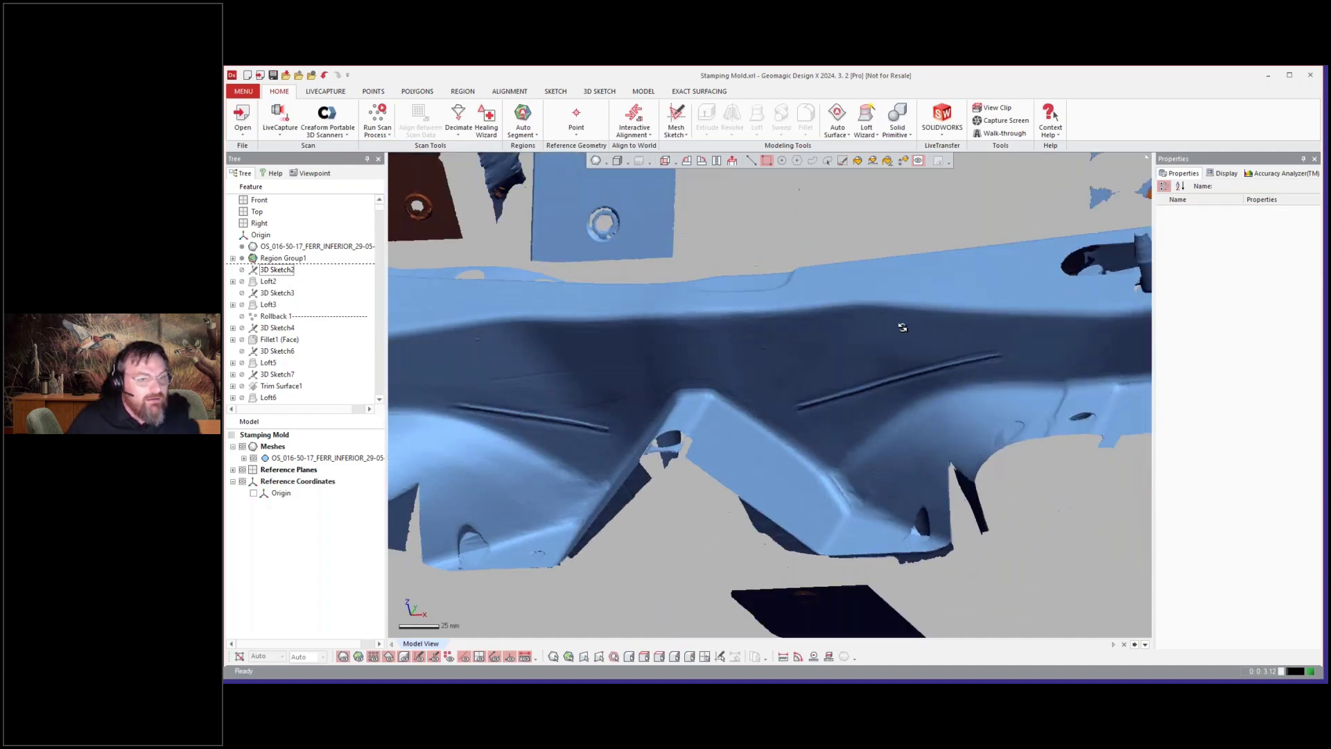
pyautogui.scroll(-6, 903, 327)
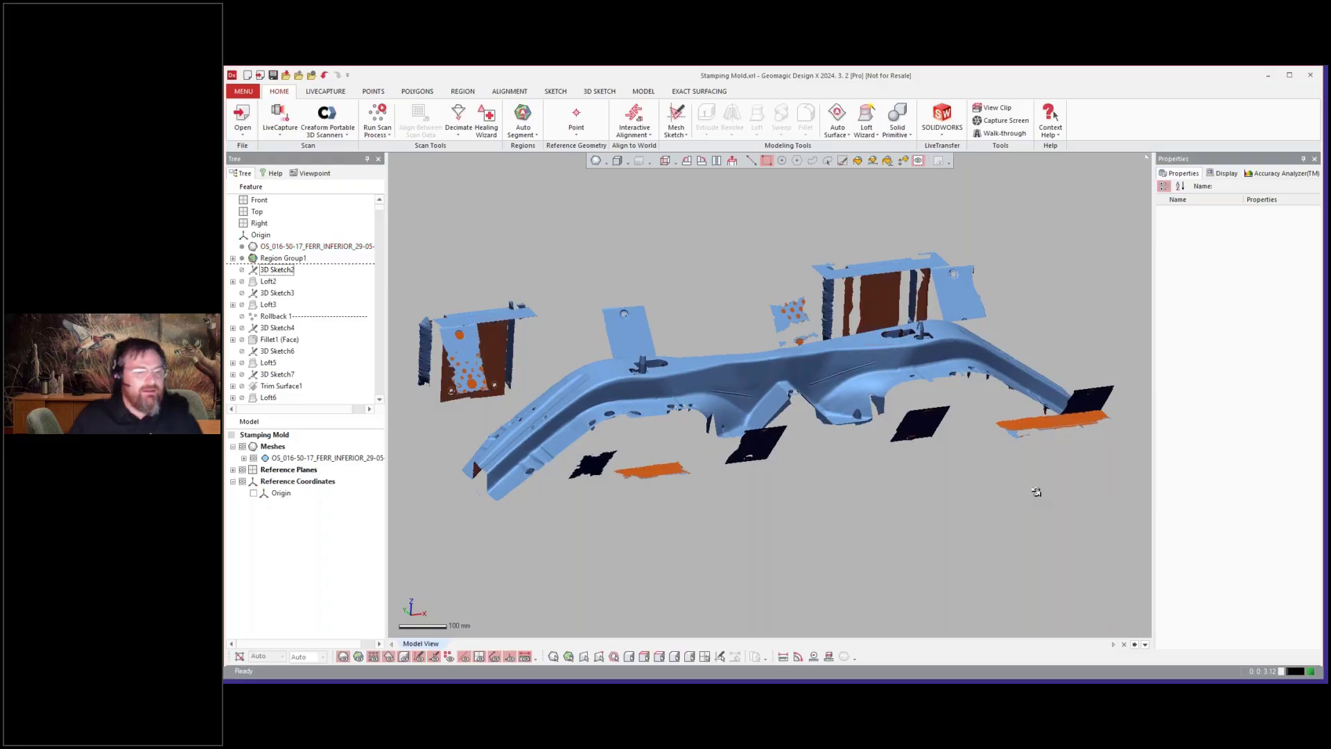
pyautogui.moveTo(1037, 491); pyautogui.dragTo(877, 468, button='right')
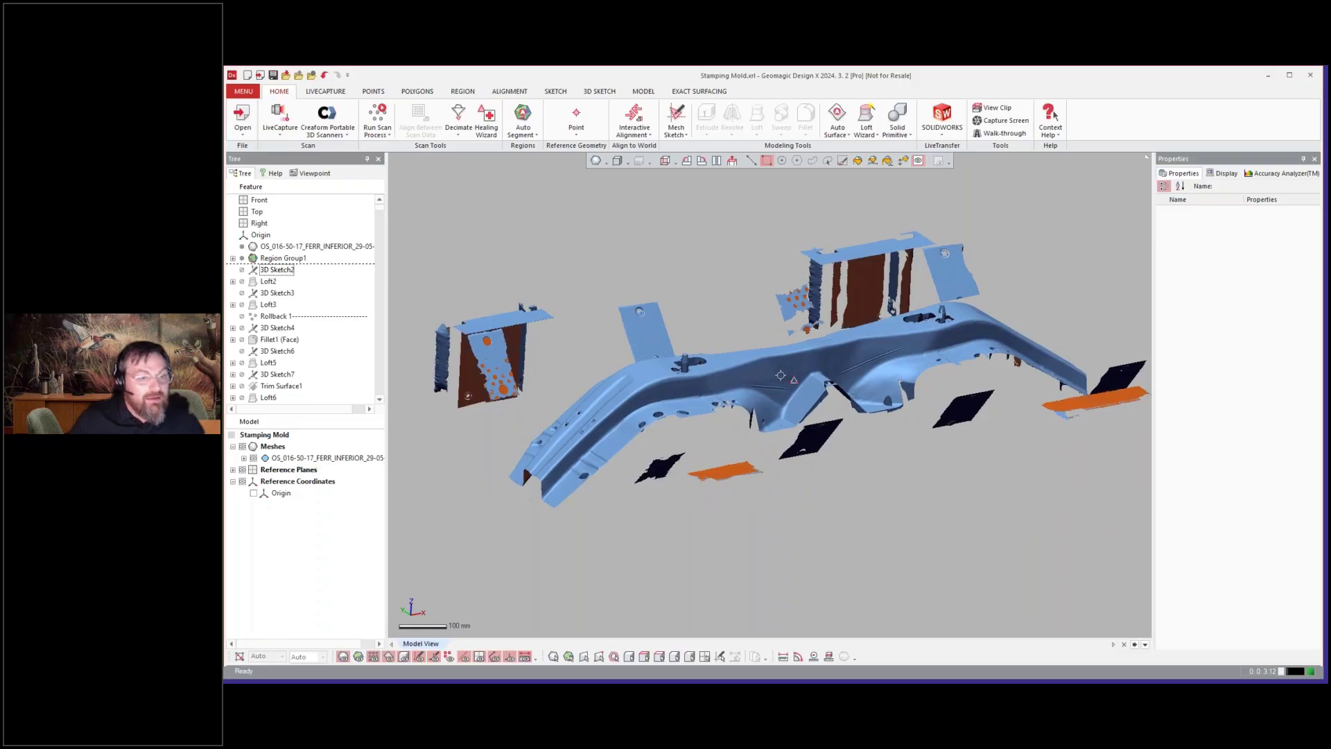
pyautogui.scroll(3, 650, 384)
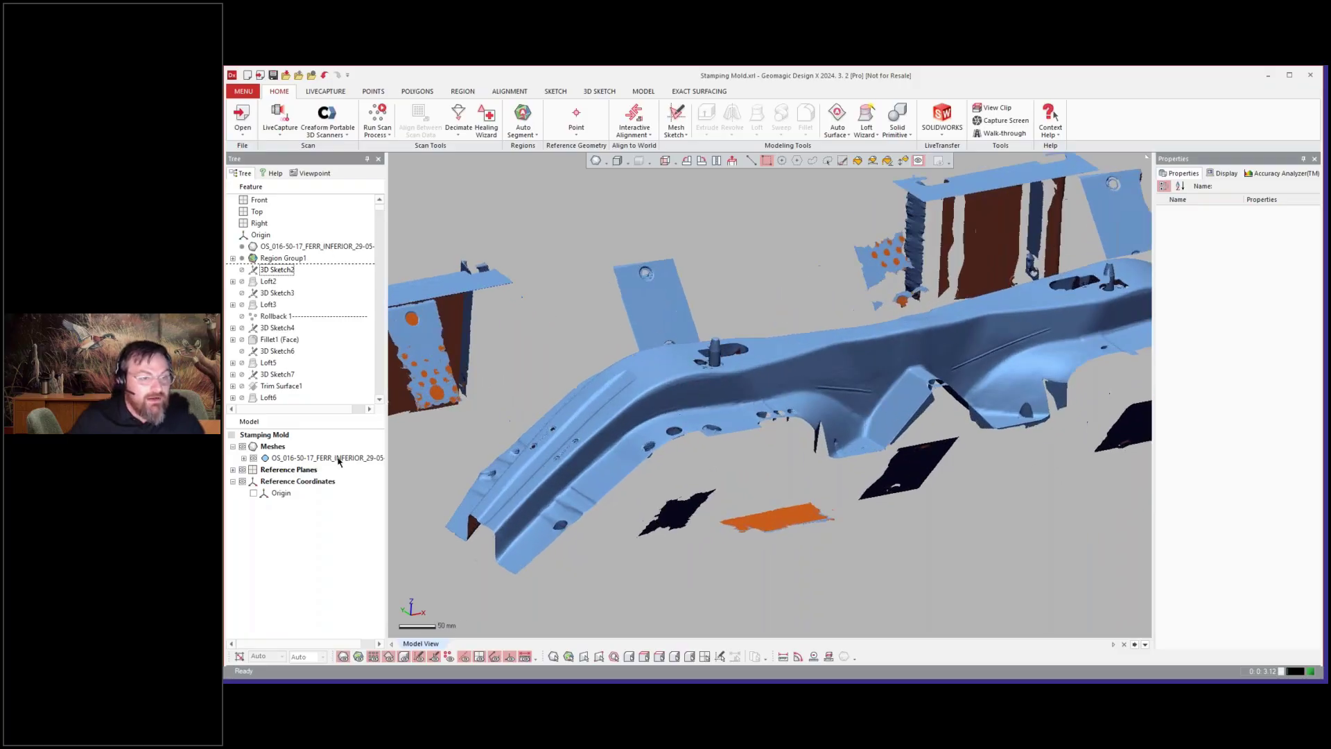
# - Expand the scan mesh's size data and inspect the stamped lettering, holes and ribs at the beam's end
pyautogui.click(243, 458)
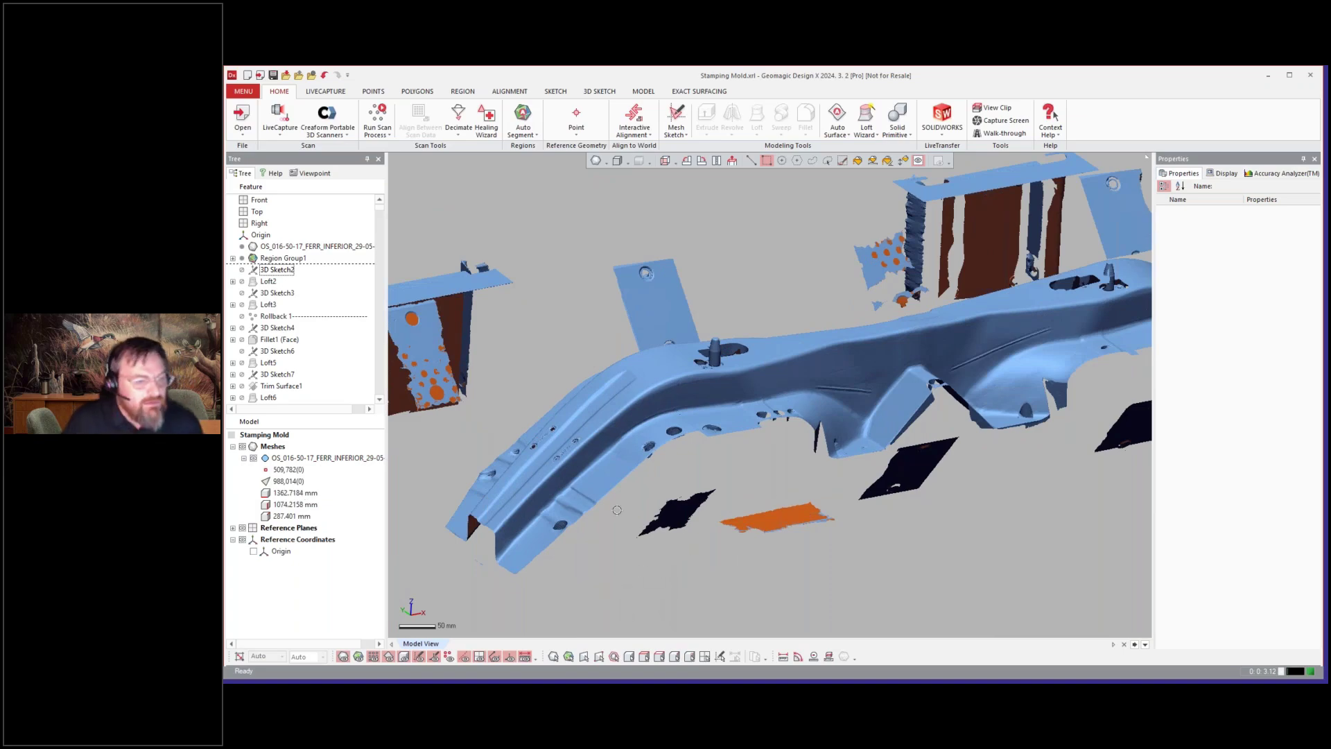
pyautogui.moveTo(541, 478); pyautogui.dragTo(838, 490, button='right')
pyautogui.scroll(5, 616, 493)
pyautogui.scroll(1, 616, 493)
pyautogui.scroll(3, 726, 437)
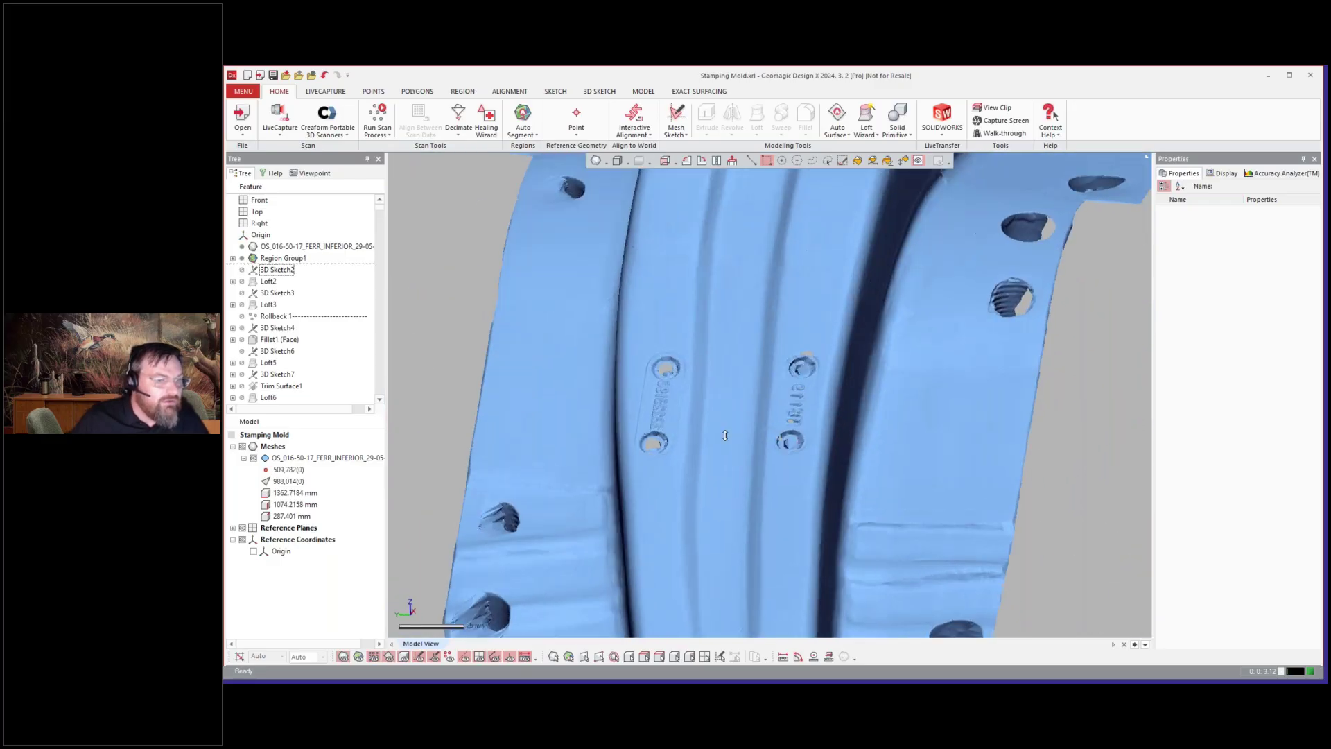
pyautogui.moveTo(725, 437); pyautogui.dragTo(723, 457, button='right')
pyautogui.scroll(-8, 723, 458)
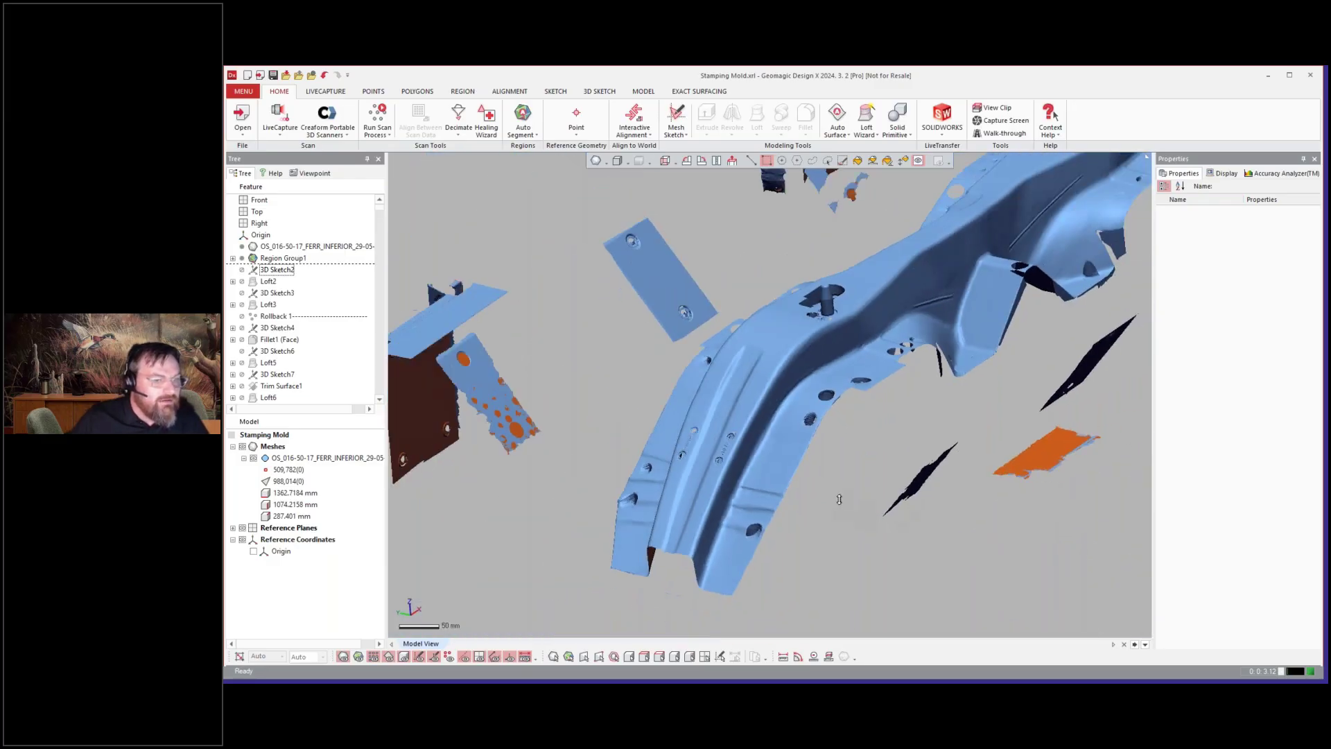
pyautogui.moveTo(805, 499); pyautogui.dragTo(740, 434, button='right')
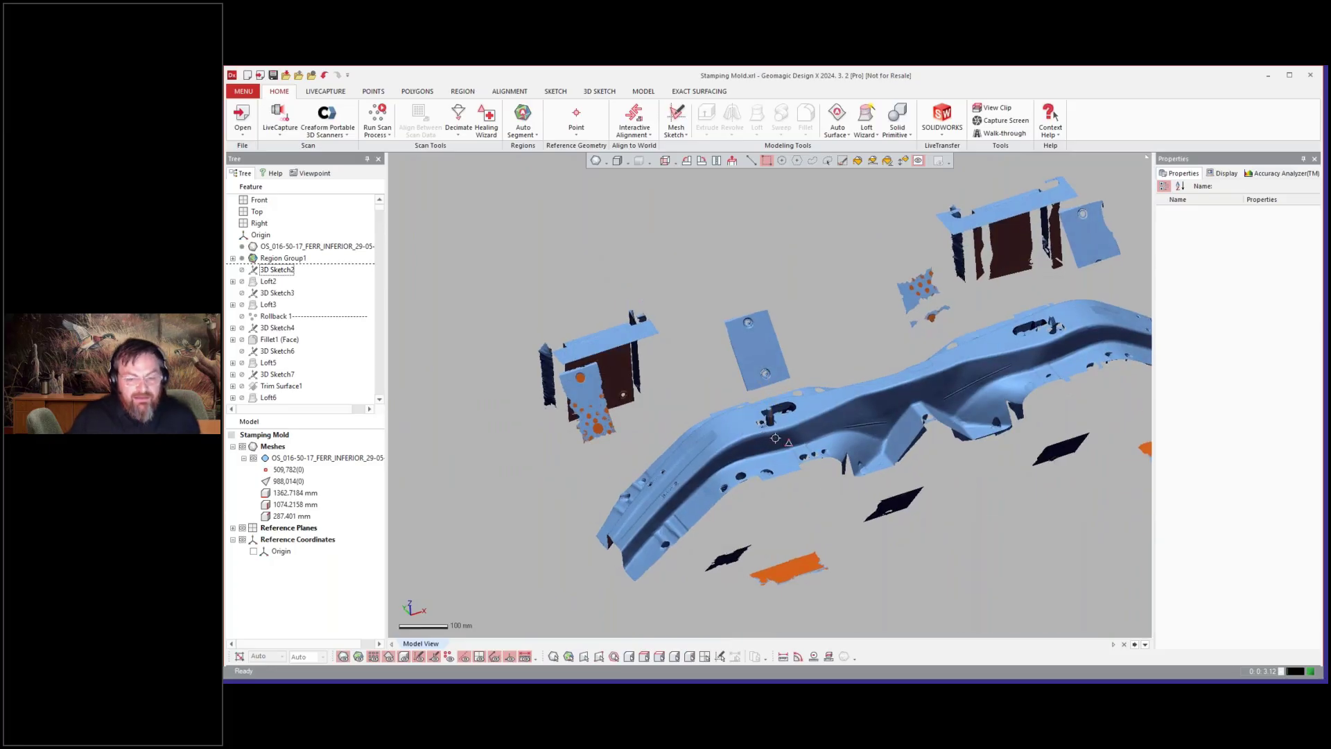
pyautogui.moveTo(677, 342); pyautogui.dragTo(681, 318, button='right')
pyautogui.moveTo(841, 274); pyautogui.dragTo(843, 320, button='right')
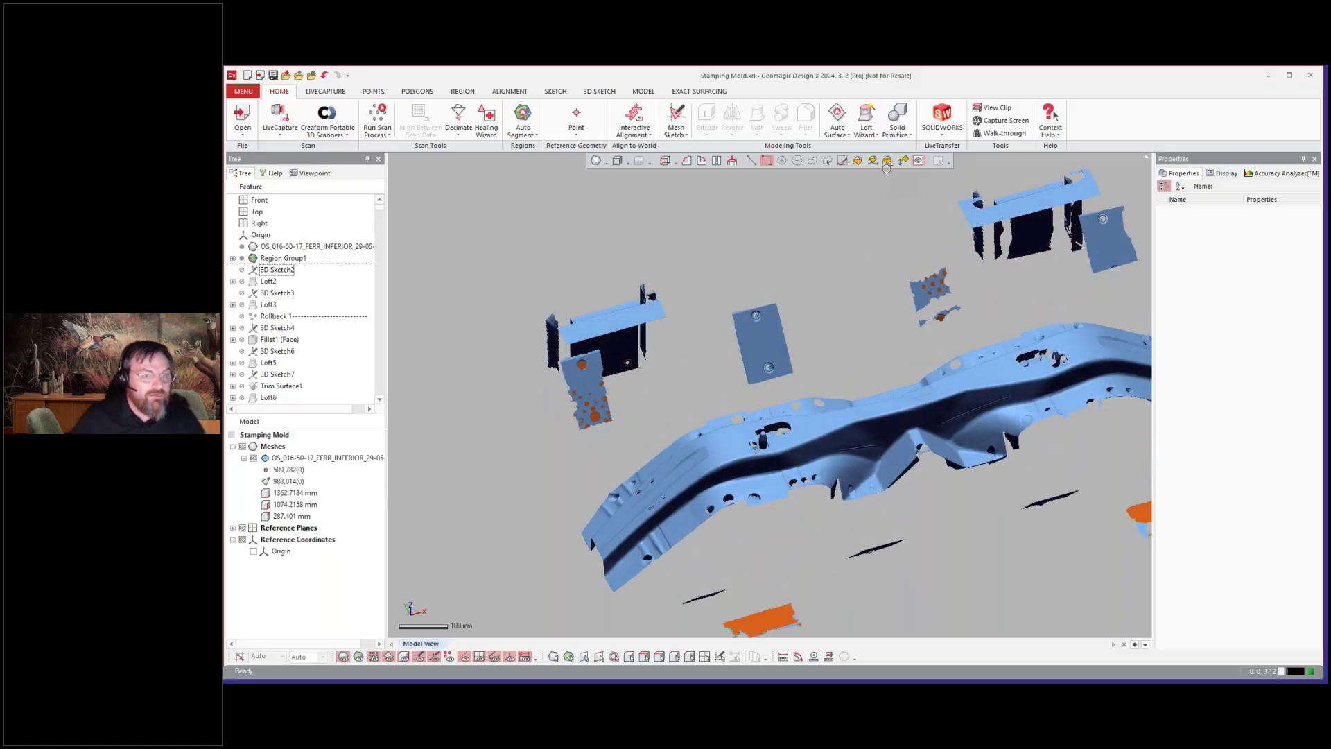
# - Delete the loose rectangular plate with two holes floating behind the middle of the beam from the scan mesh
pyautogui.click(858, 160)
pyautogui.click(787, 338)
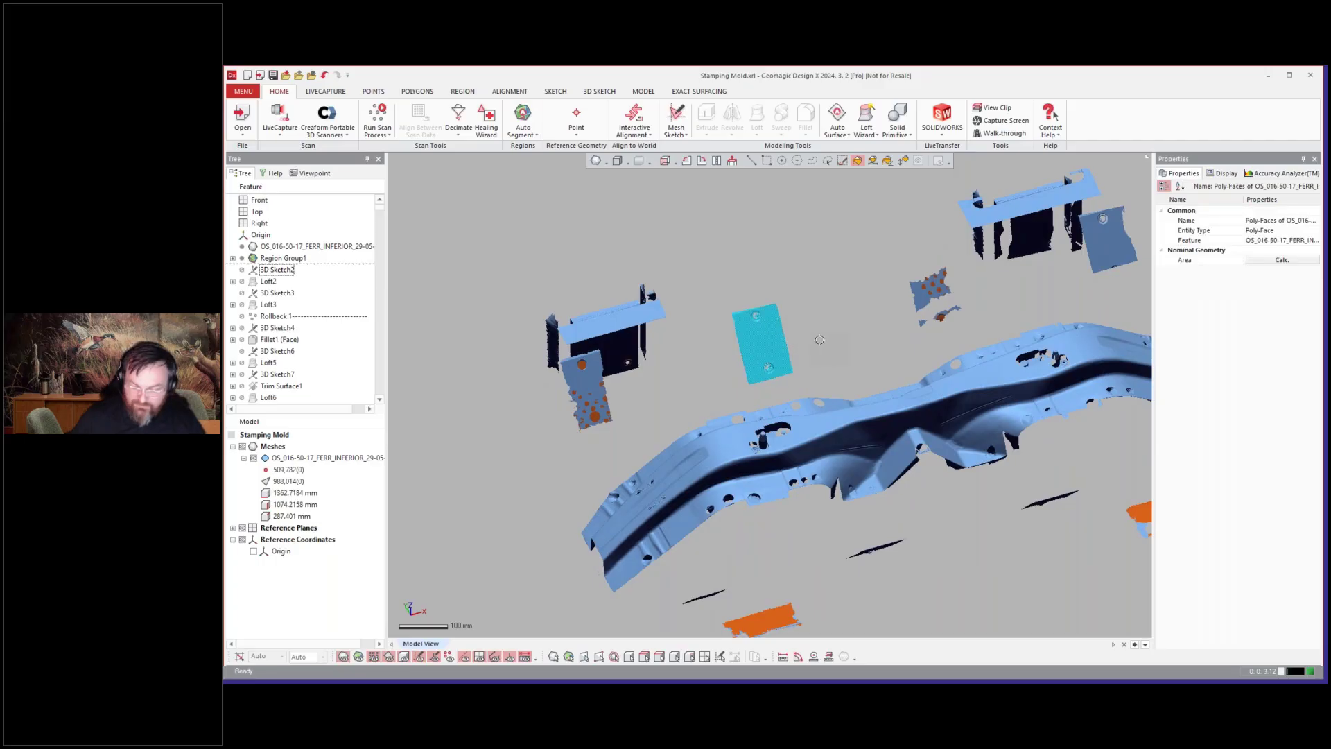
pyautogui.press('Delete')
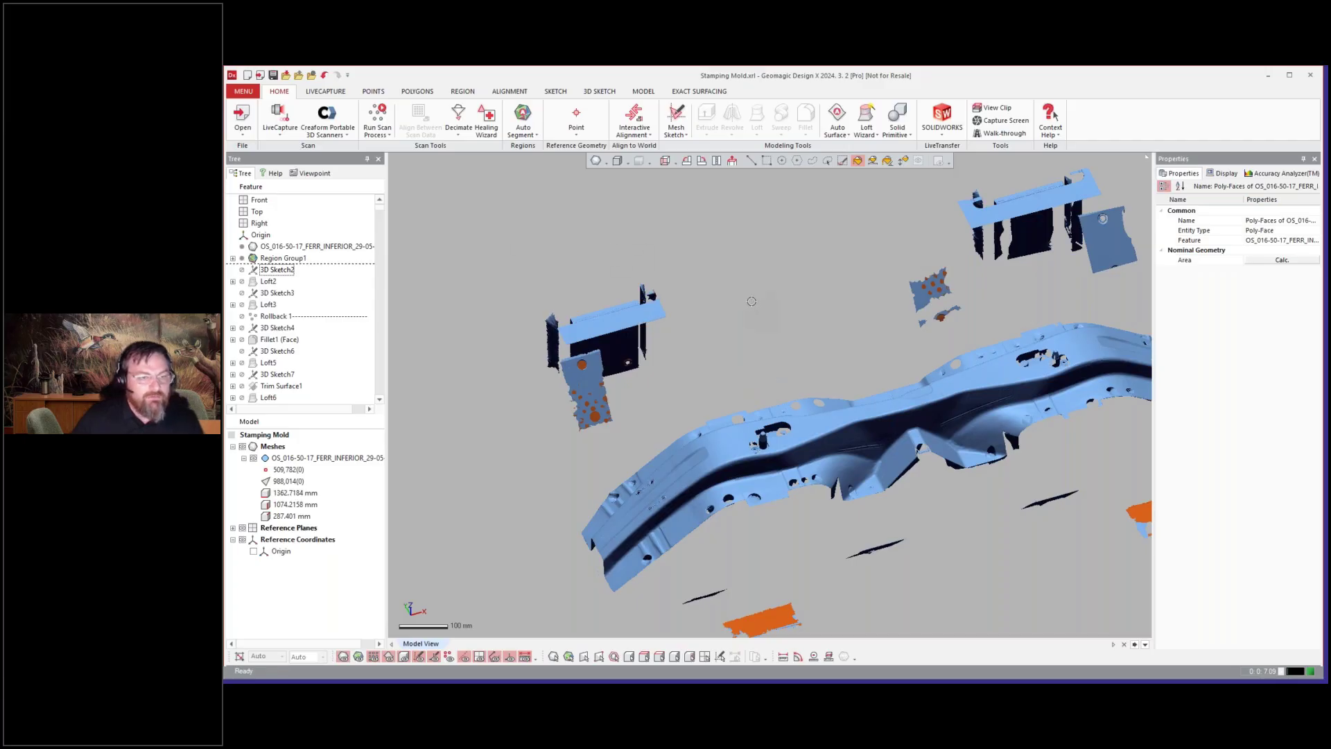
pyautogui.scroll(4, 749, 327)
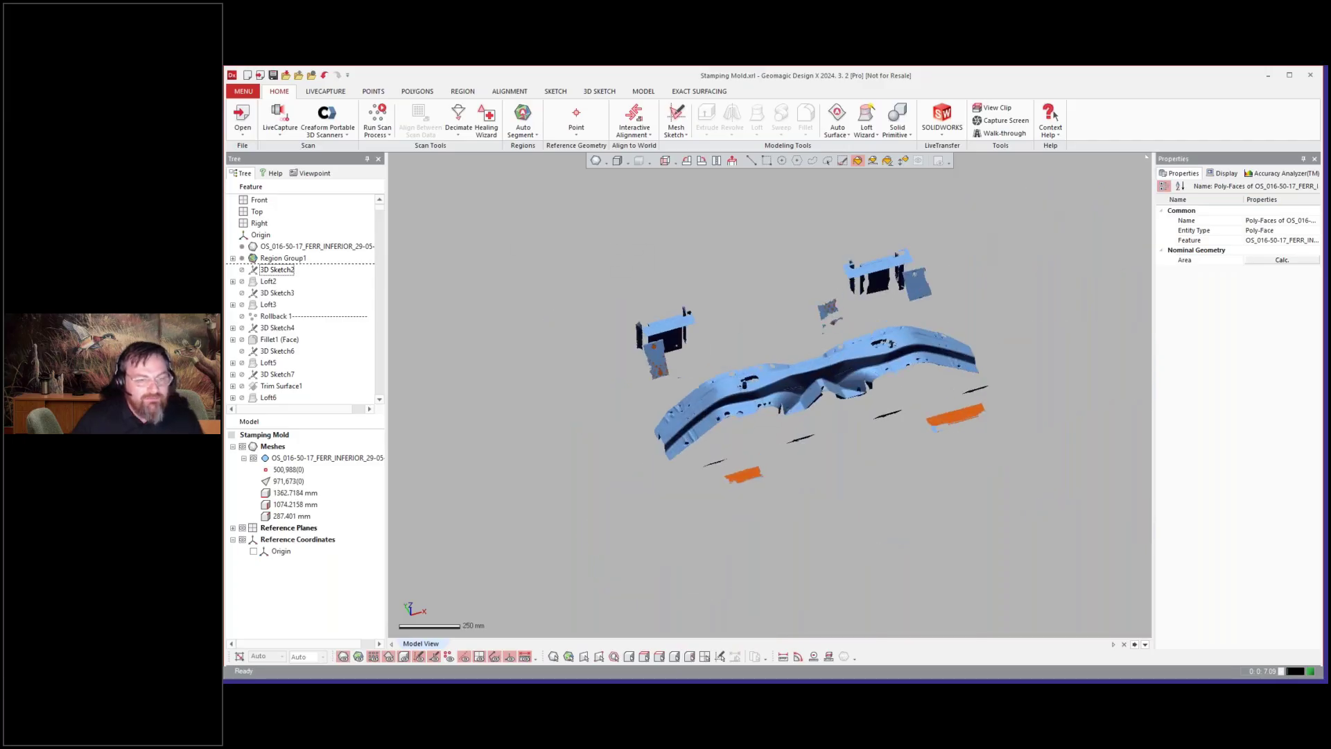
pyautogui.scroll(-4, 818, 409)
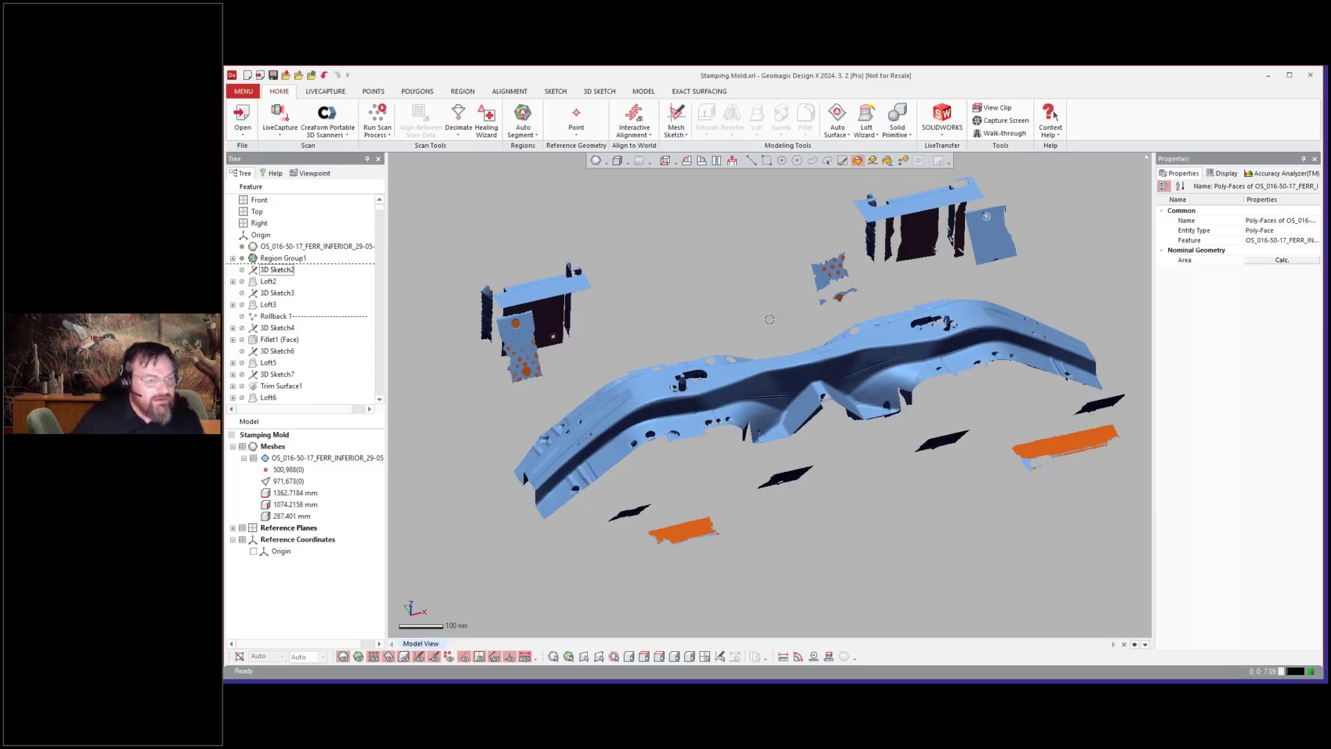
pyautogui.moveTo(769, 319)
pyautogui.mouseDown(button='right')
pyautogui.moveTo(767, 397)
pyautogui.moveTo(758, 303)
pyautogui.mouseUp(button='right')
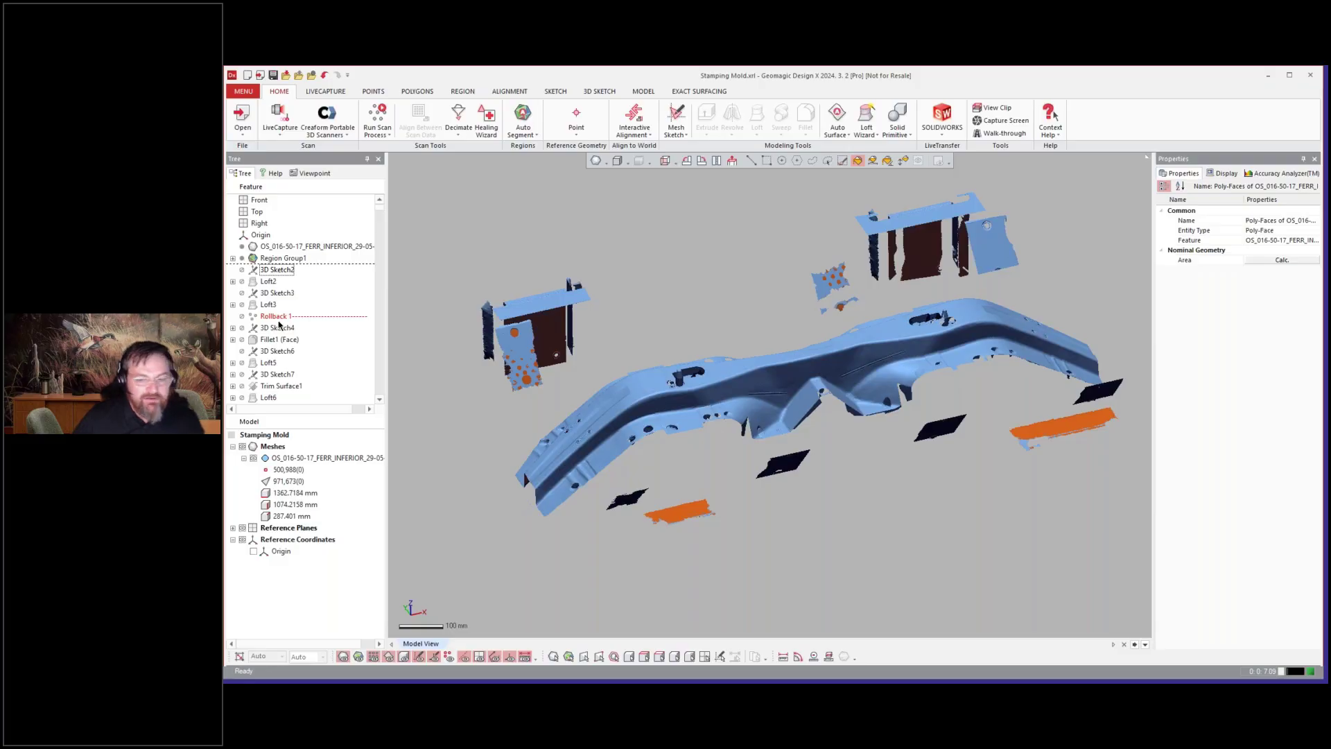
# - Roll the feature history forward to the Rollback 1 marker and highlight the Loft2 surface on the beam's end
pyautogui.click(305, 317)
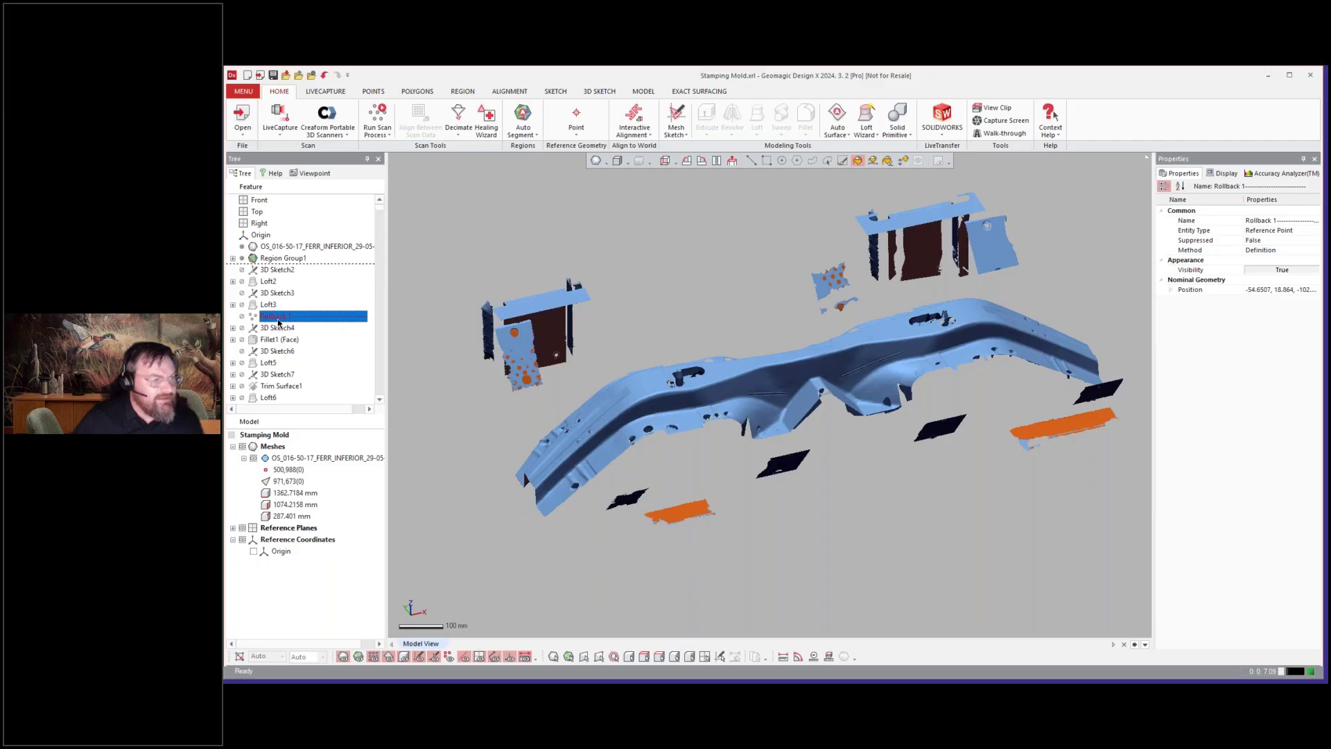
pyautogui.rightClick(280, 320)
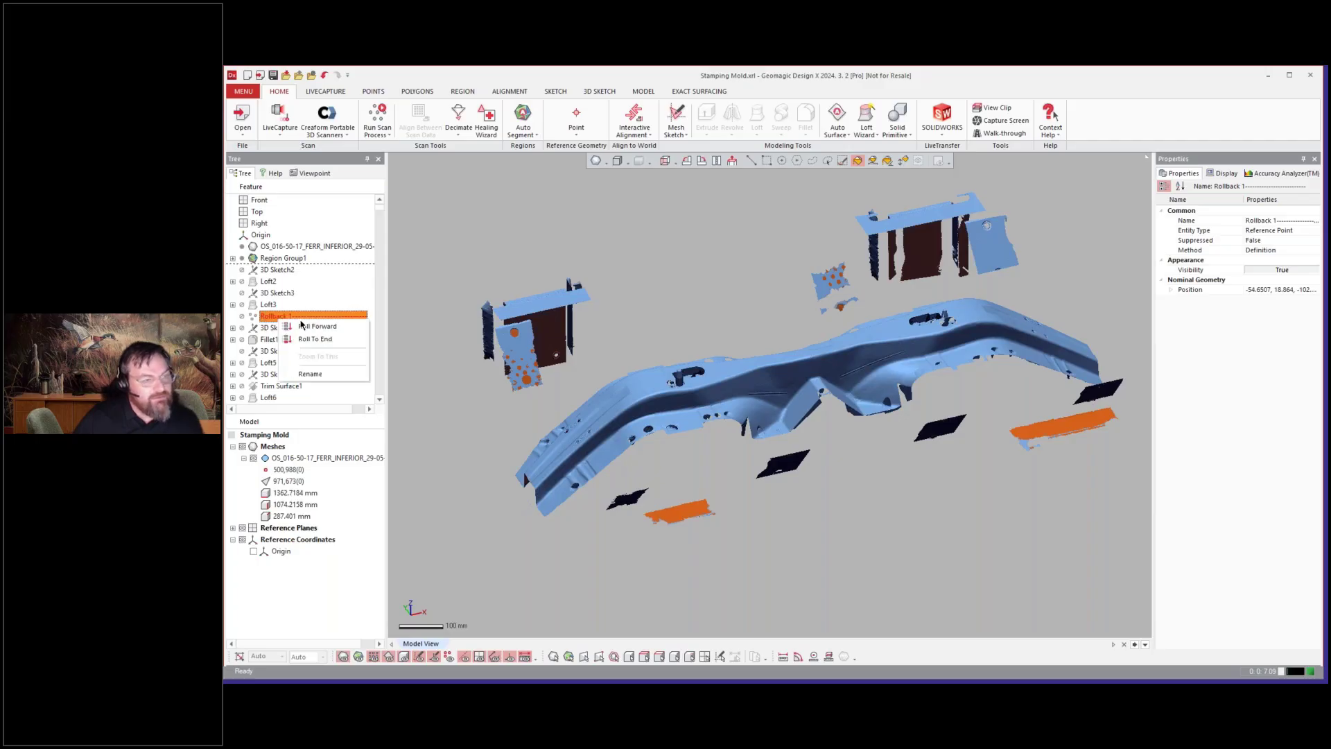
pyautogui.click(317, 326)
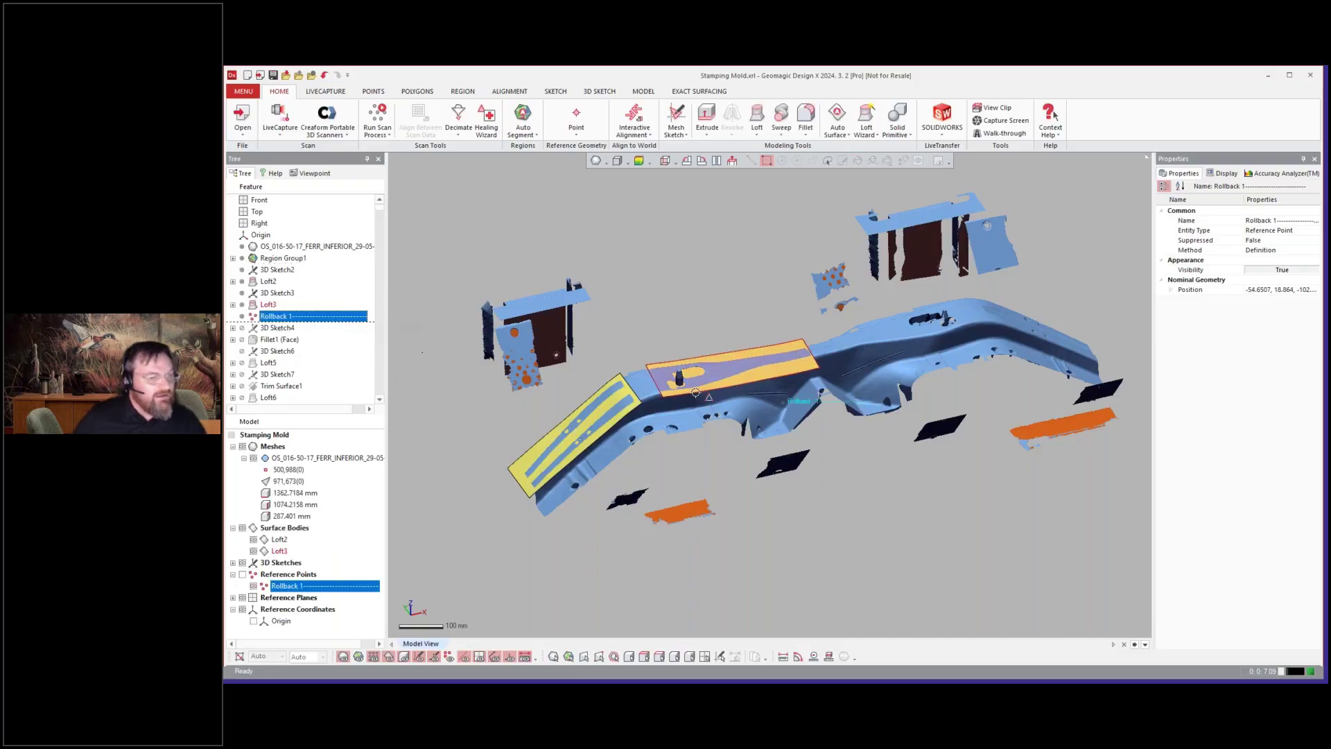
pyautogui.click(850, 542)
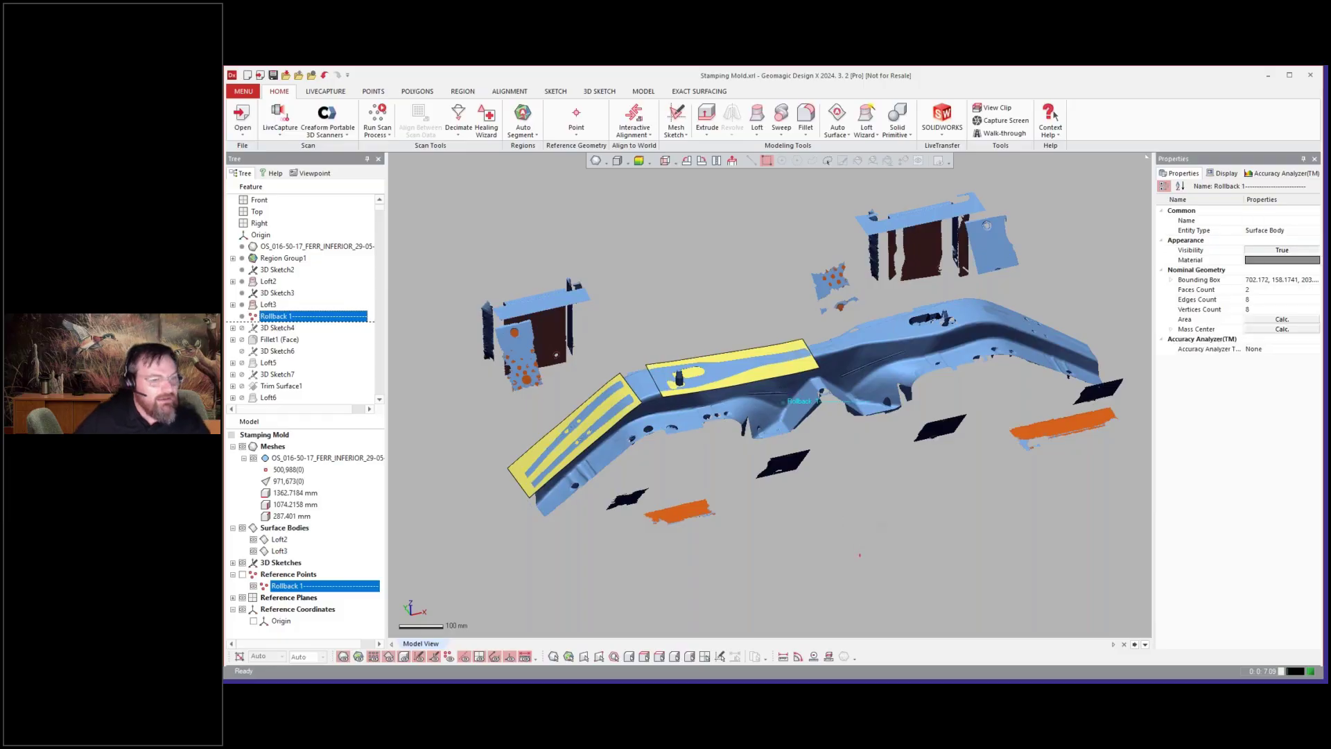
pyautogui.moveTo(813, 452); pyautogui.dragTo(774, 292, button='right')
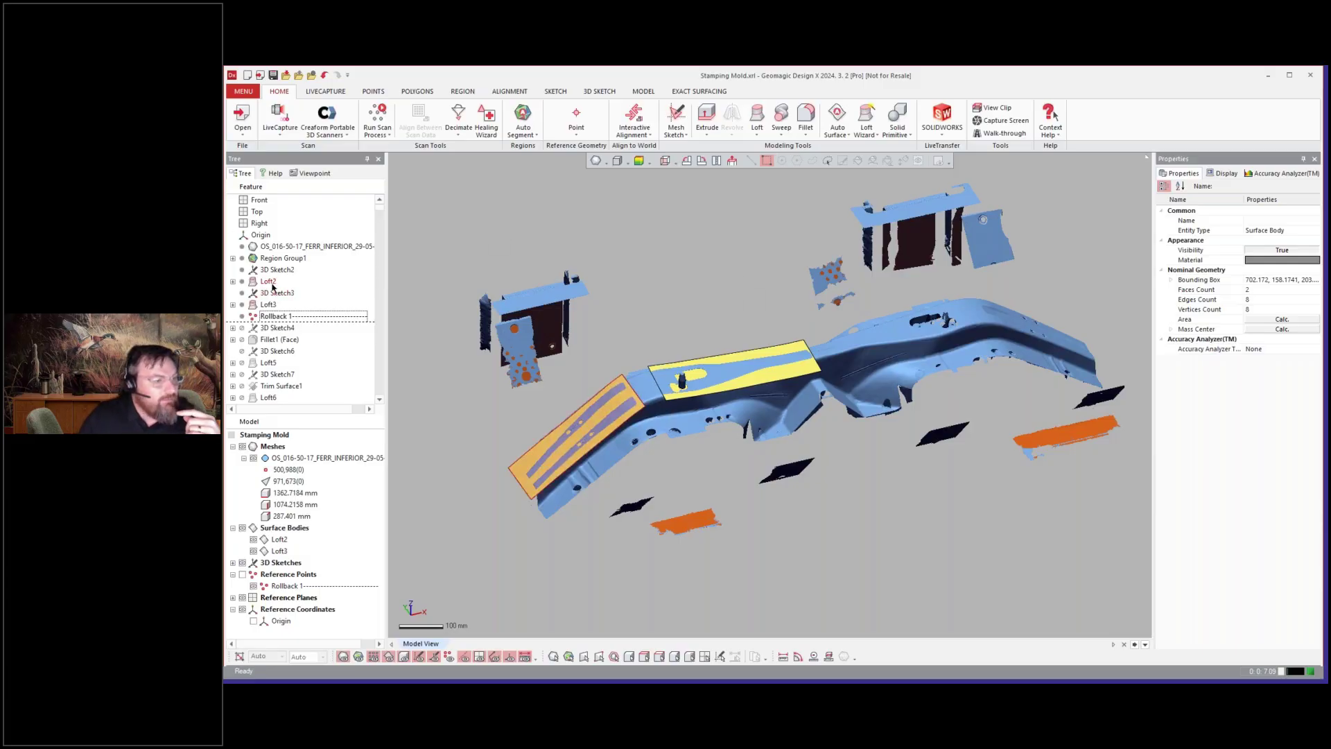
pyautogui.click(269, 282)
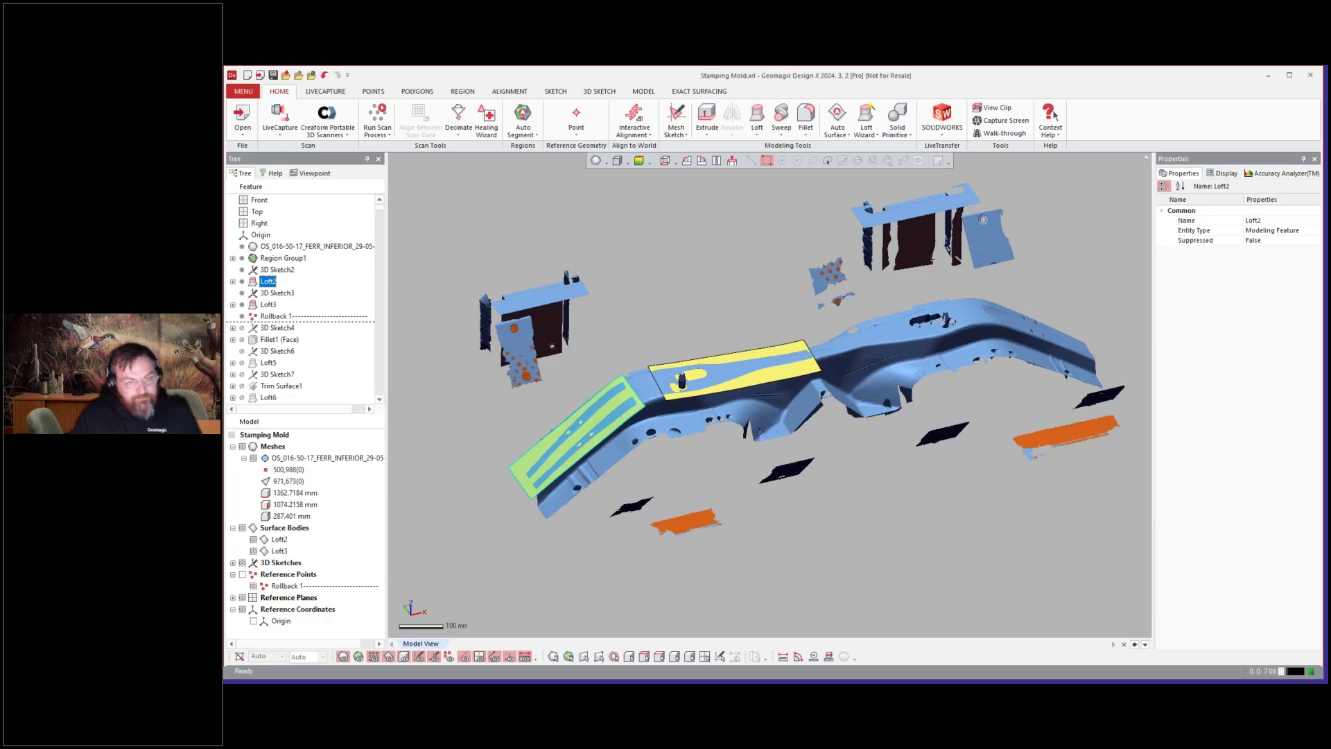
pyautogui.keyDown('ctrl'); pyautogui.moveTo(1004, 407); pyautogui.dragTo(1004, 407, button='right'); pyautogui.keyUp('ctrl')
# - Display the mesh regions and start the Loft Wizard on the brown freeform region of the beam's upper face
pyautogui.scroll(5, 1006, 406)
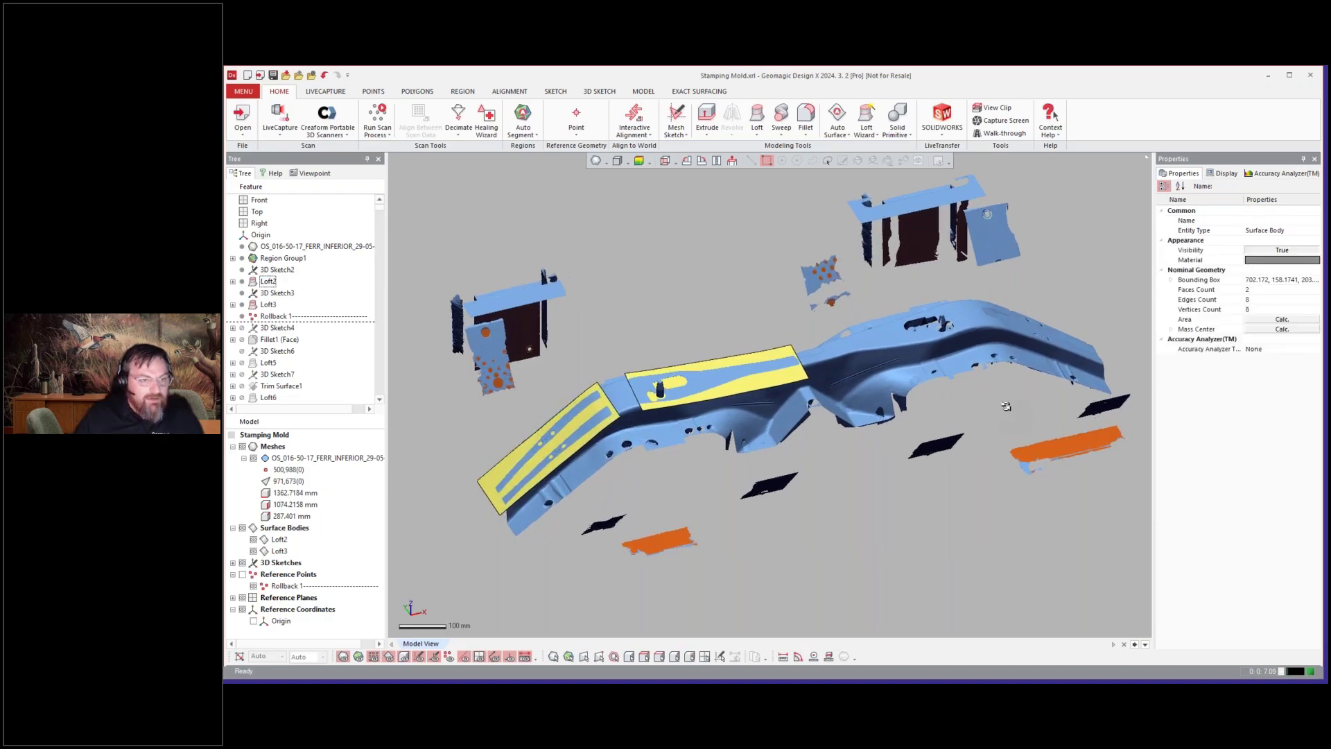
pyautogui.scroll(2, 1006, 375)
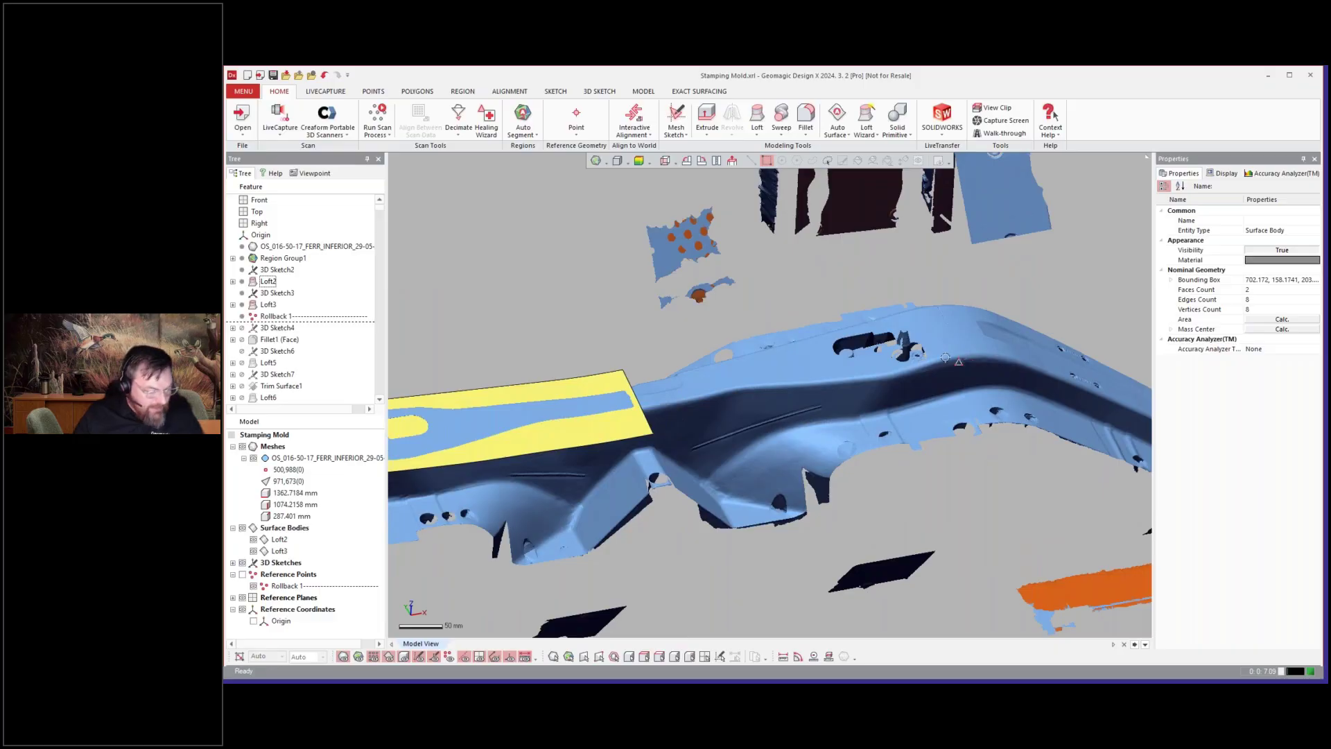
pyautogui.hotkey('ctrl', '2')
pyautogui.click(774, 359)
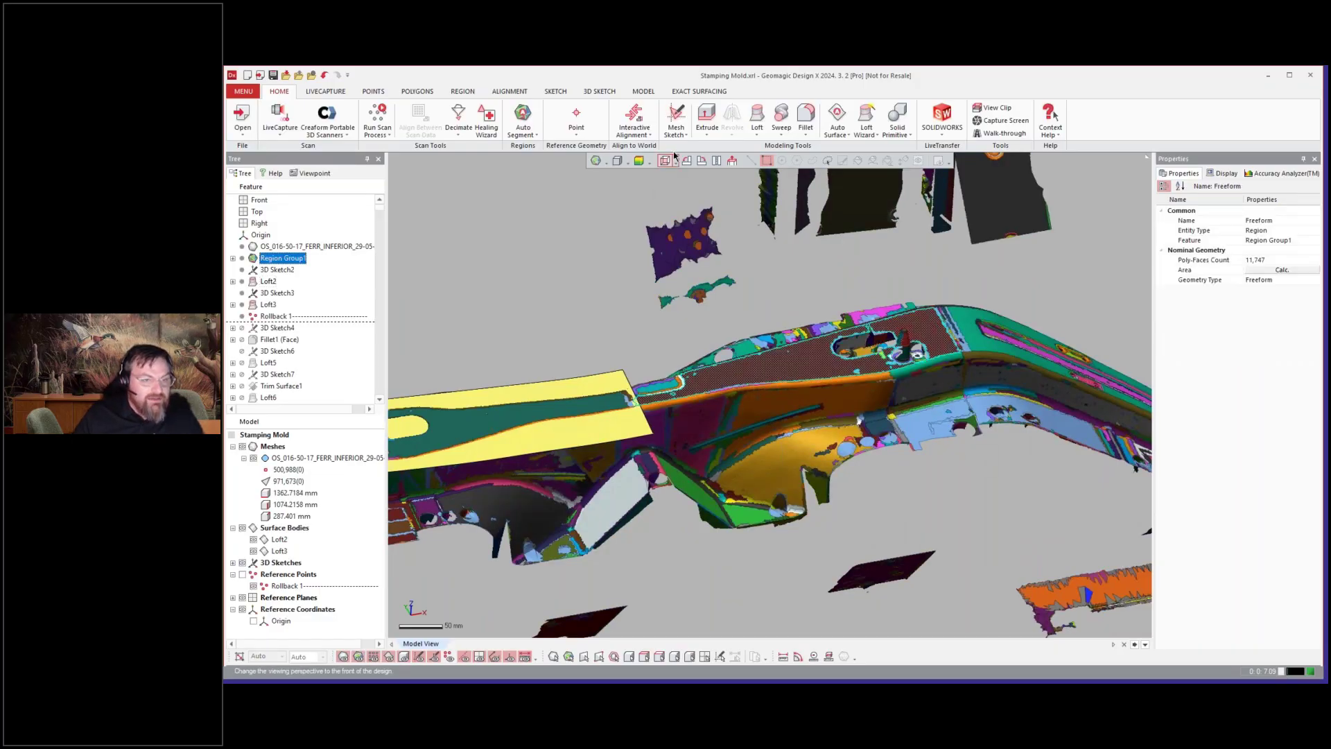
pyautogui.click(635, 94)
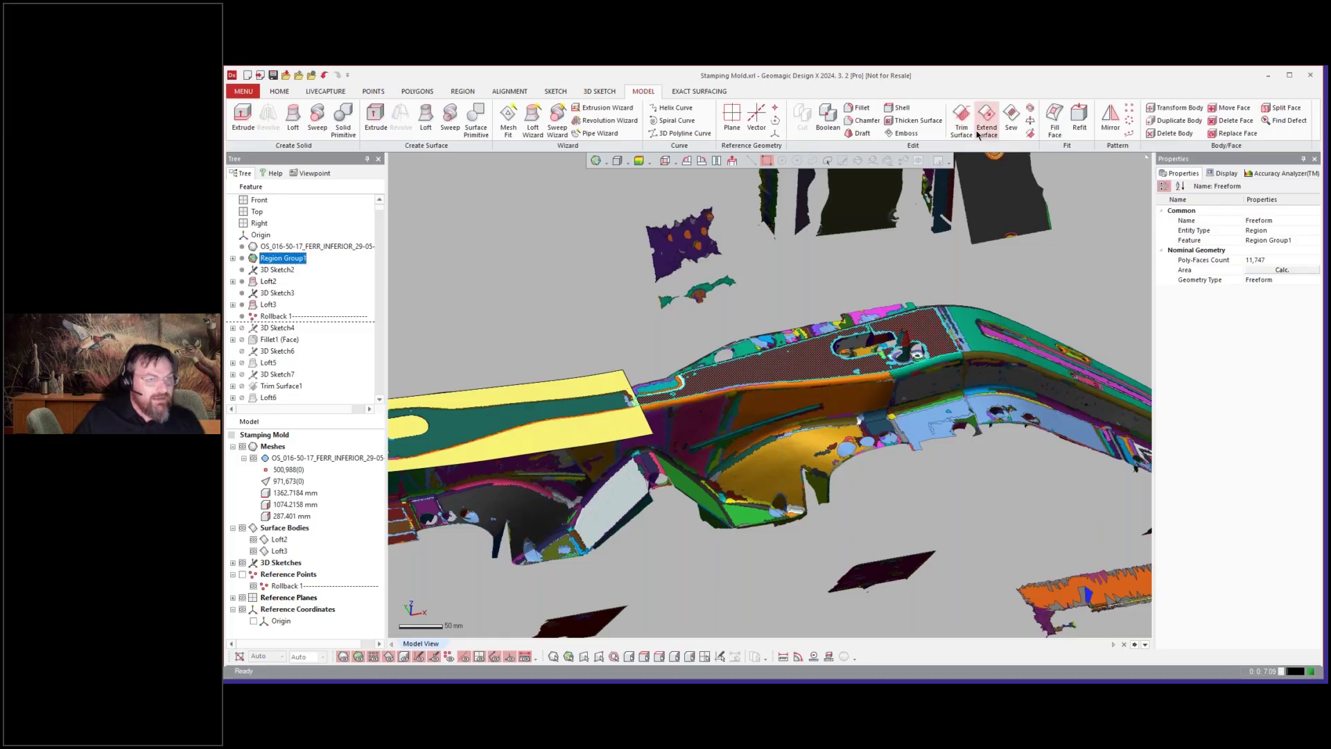
pyautogui.click(279, 92)
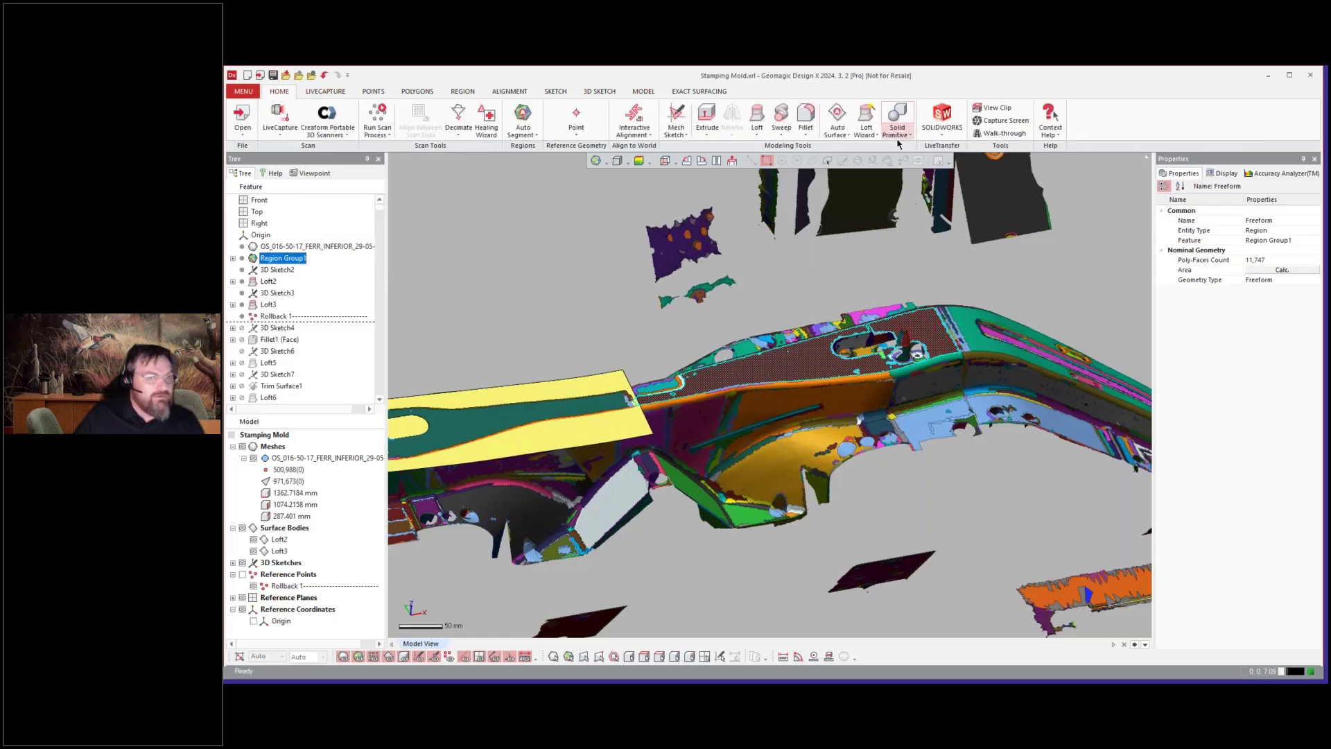
pyautogui.click(868, 133)
pyautogui.click(891, 156)
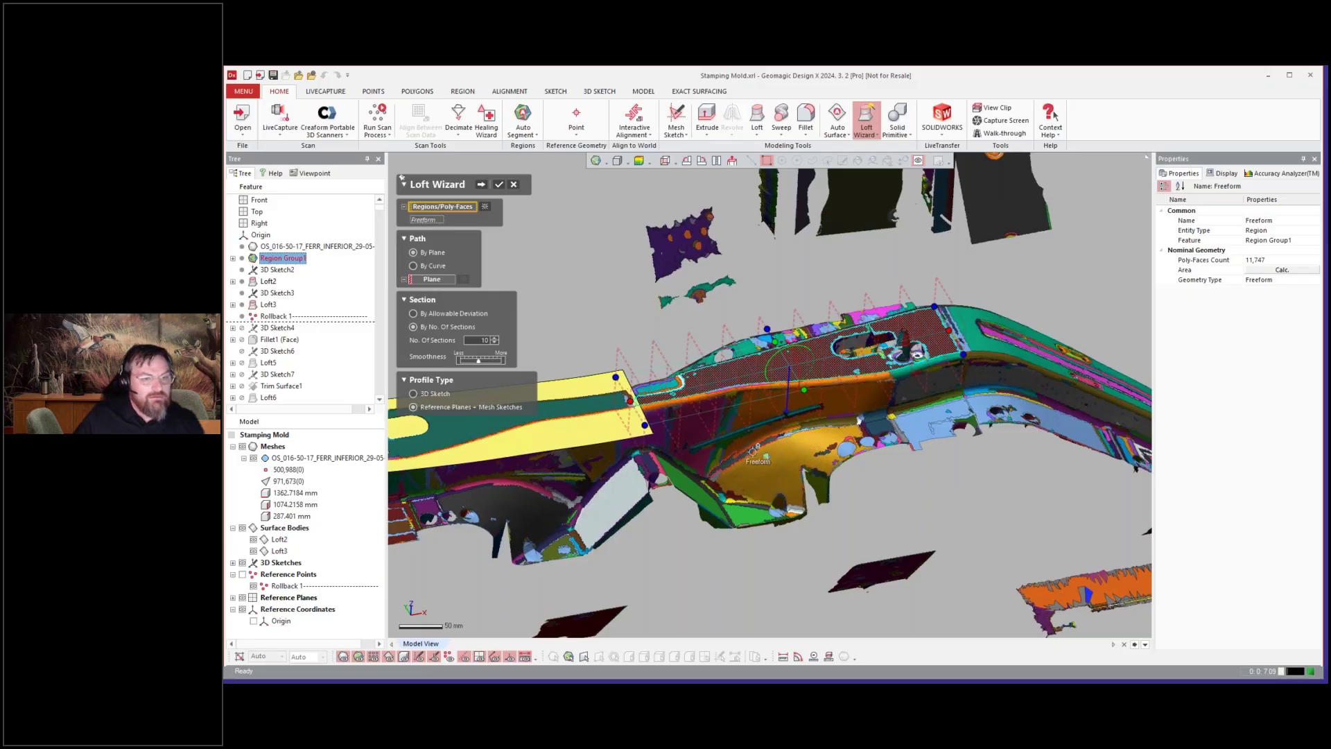
# - Widen the loft's section planes so they extend past both long sides of the brown freeform region
pyautogui.moveTo(883, 409); pyautogui.dragTo(818, 375, button='right')
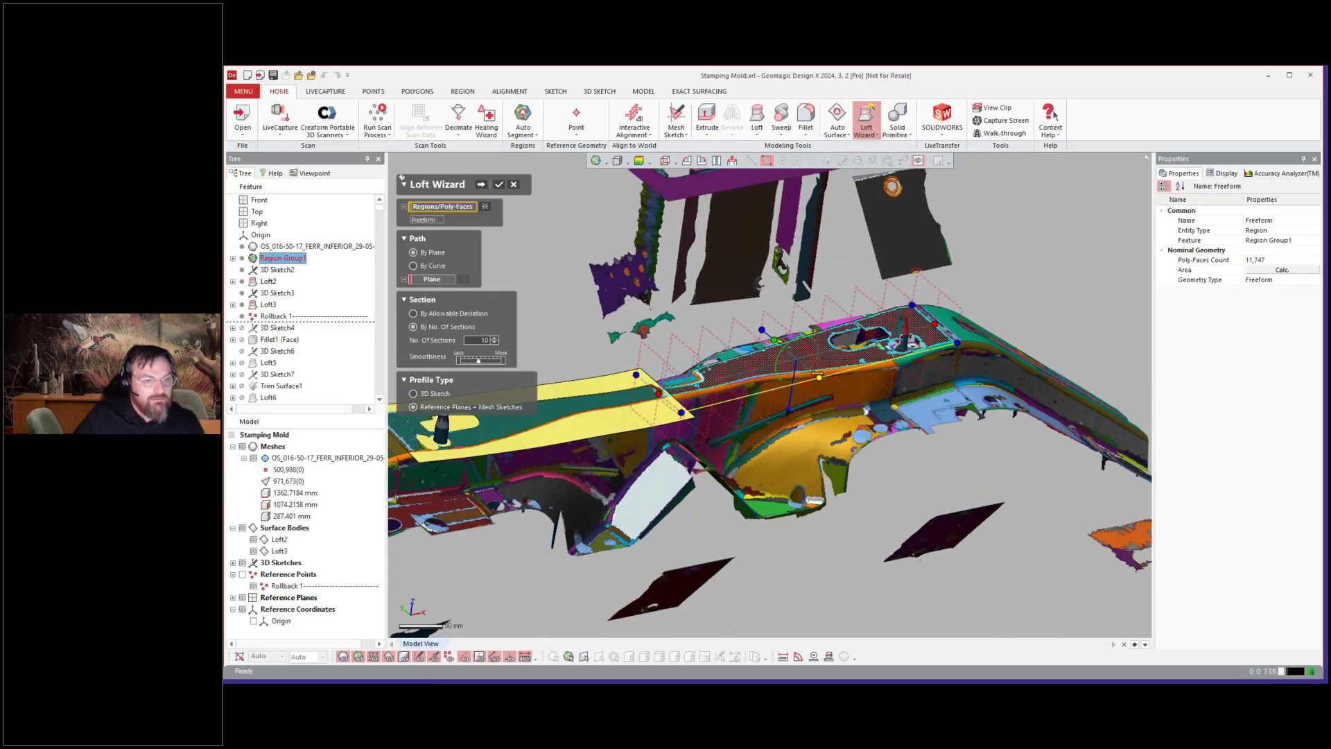
pyautogui.moveTo(820, 376); pyautogui.dragTo(835, 390)
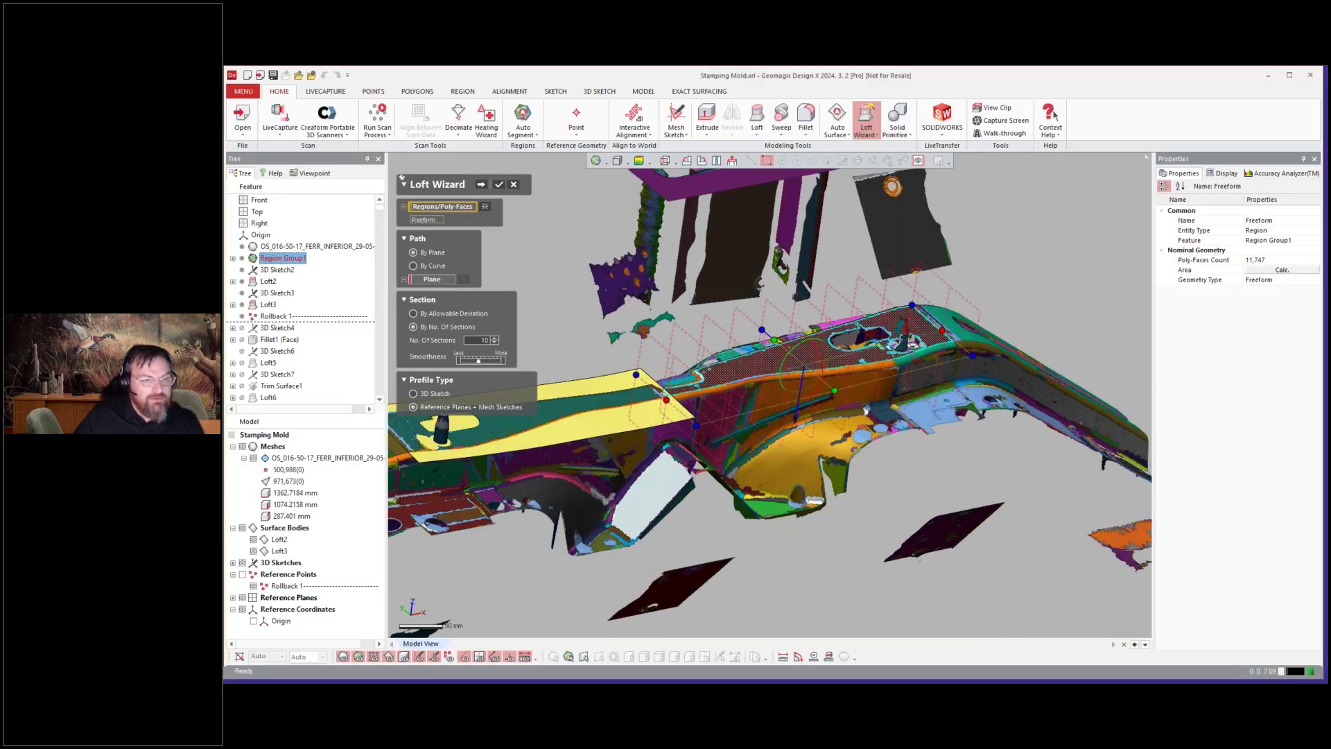
pyautogui.moveTo(776, 339); pyautogui.dragTo(964, 315)
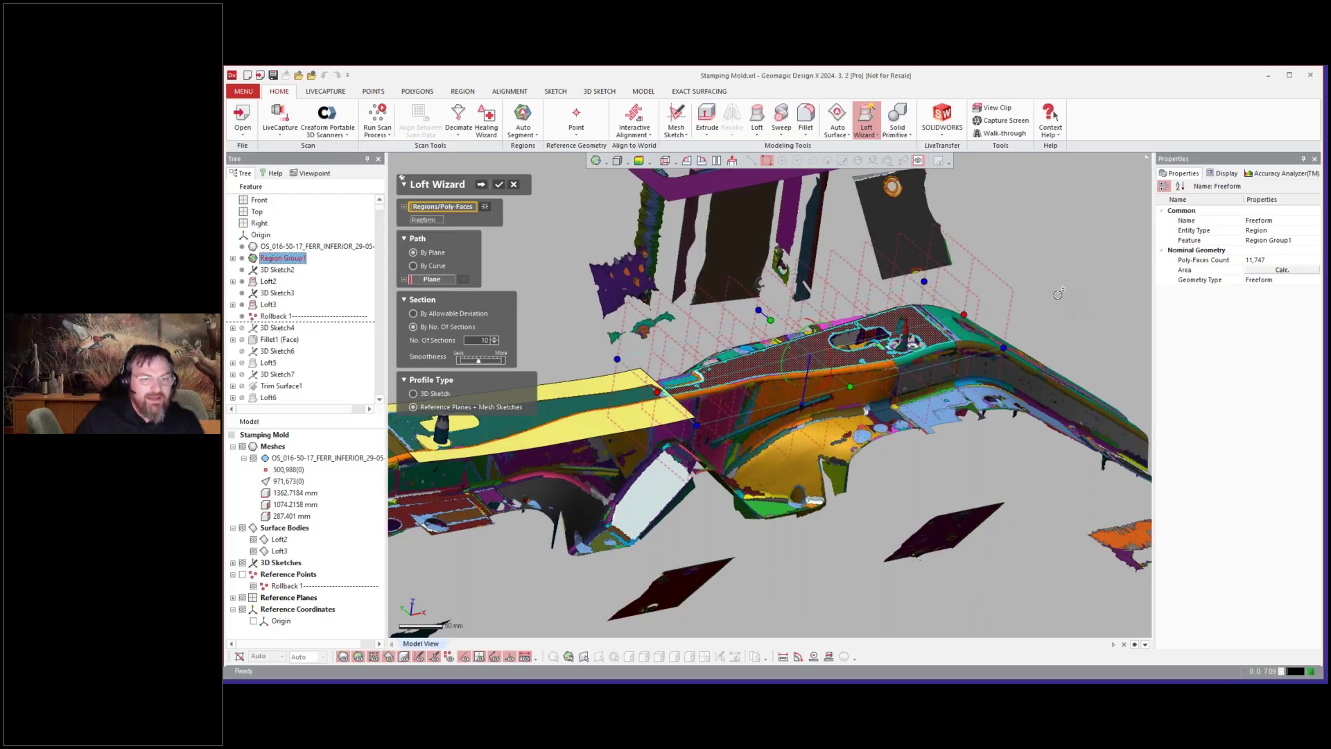
pyautogui.moveTo(1058, 295); pyautogui.dragTo(971, 317, button='right')
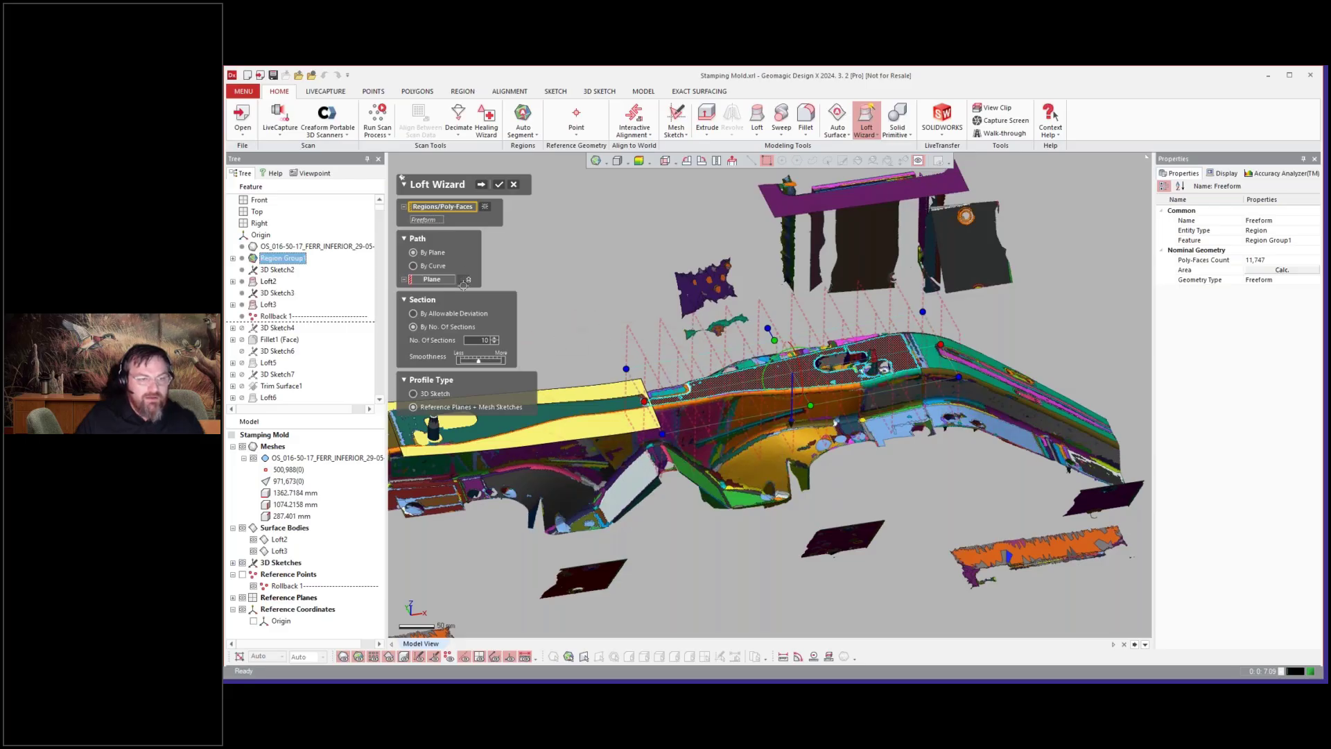
# - Set the loft to 7 sections and advance the Loft Wizard to its spline stage
pyautogui.doubleClick(486, 340)
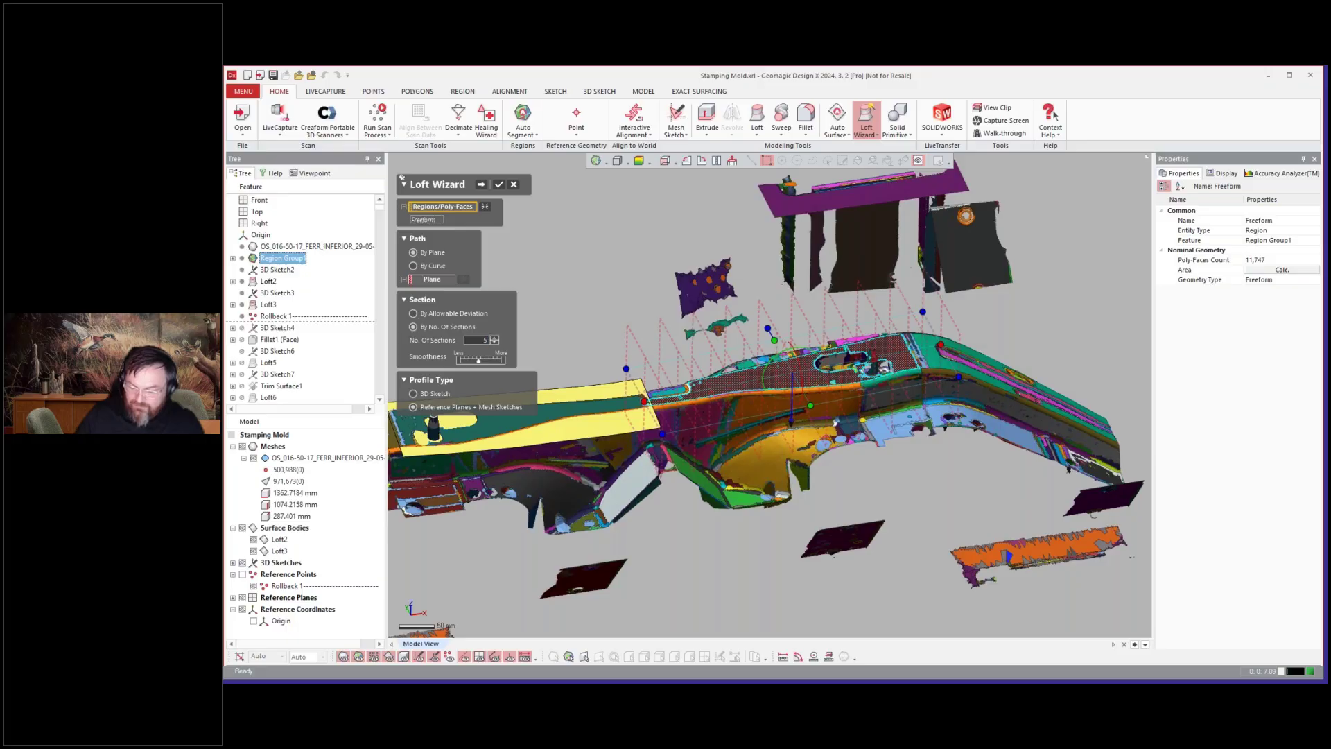
pyautogui.write('5')
pyautogui.press('Return')
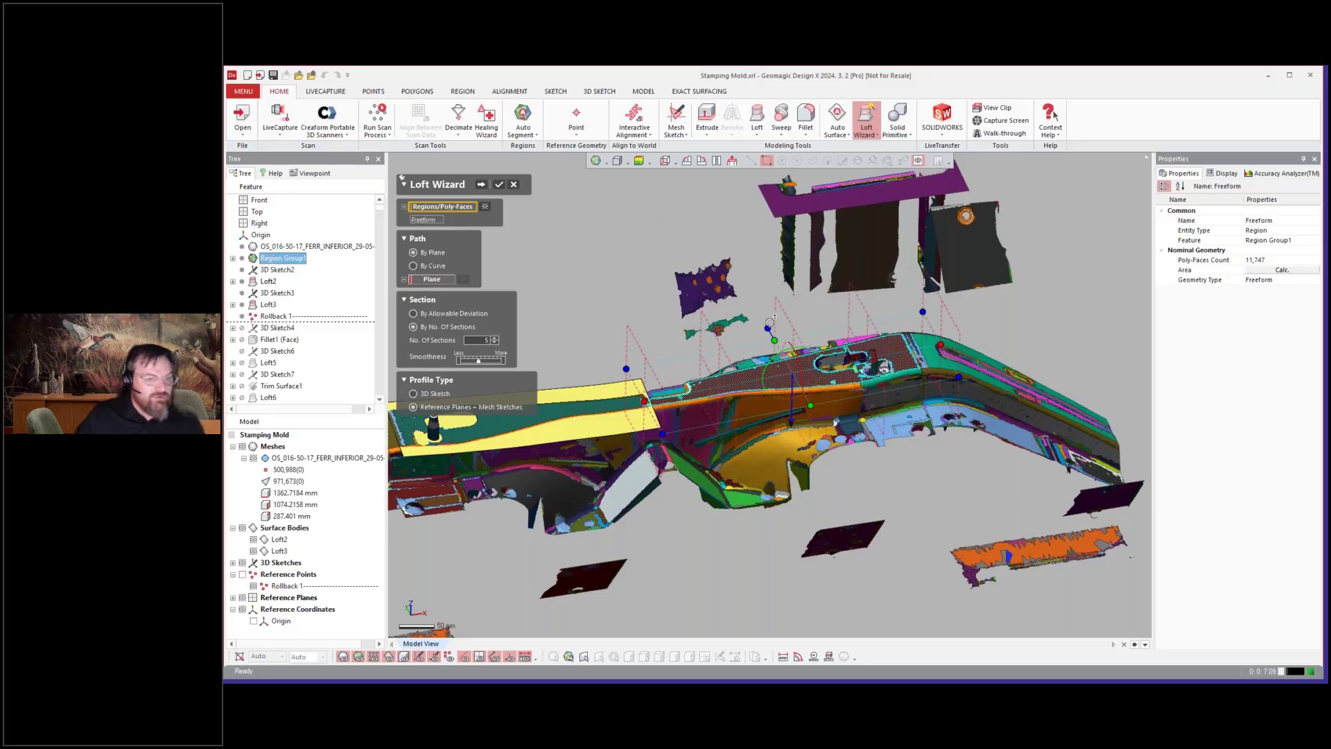
pyautogui.moveTo(772, 320); pyautogui.dragTo(770, 304, button='right')
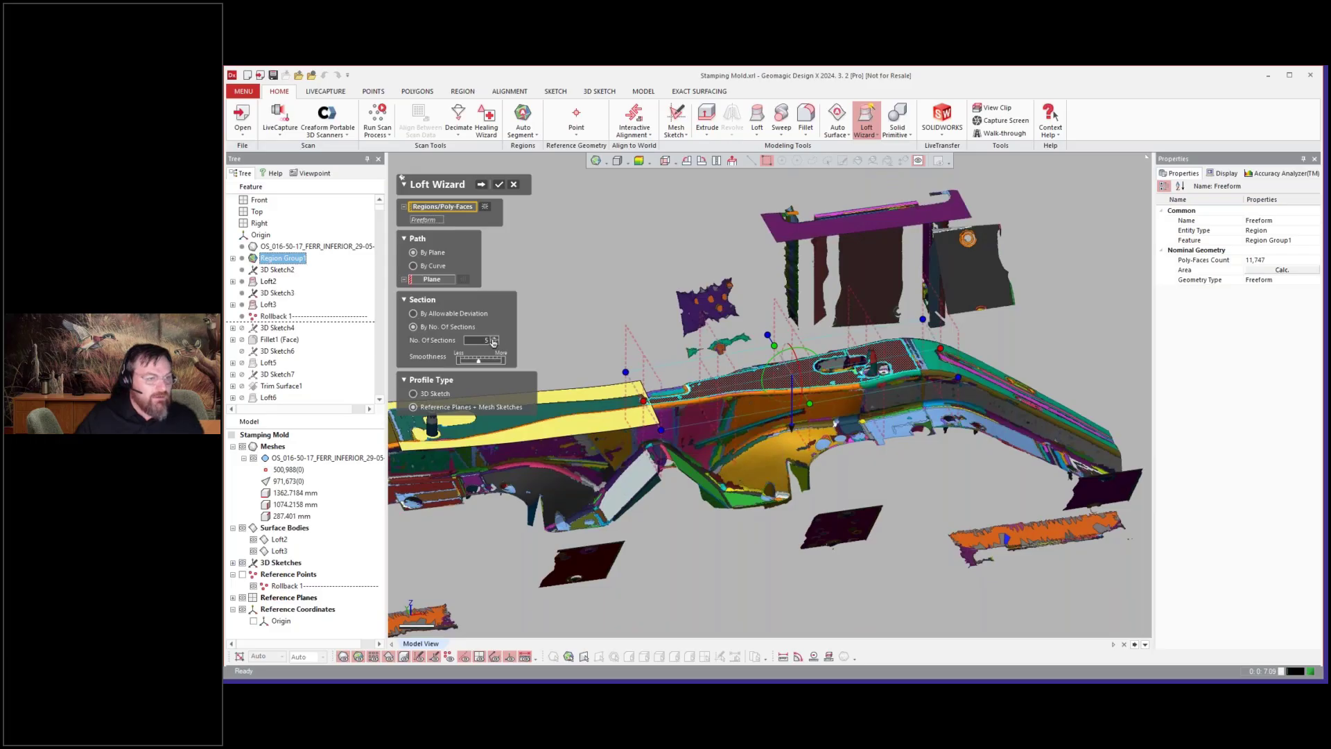
pyautogui.click(496, 342)
pyautogui.write('7')
pyautogui.click(482, 185)
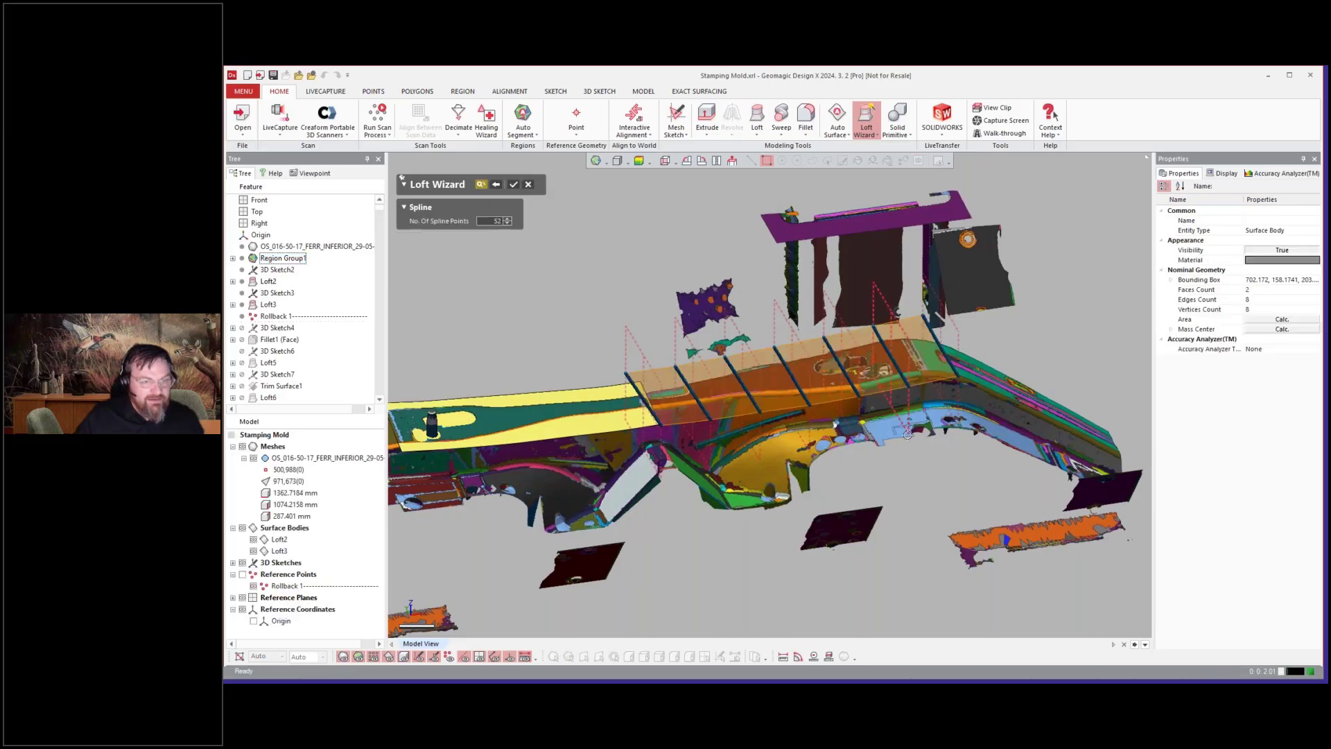
# - Set the number of spline points for the loft's section curves to 10
pyautogui.moveTo(818, 425); pyautogui.dragTo(566, 292, button='right')
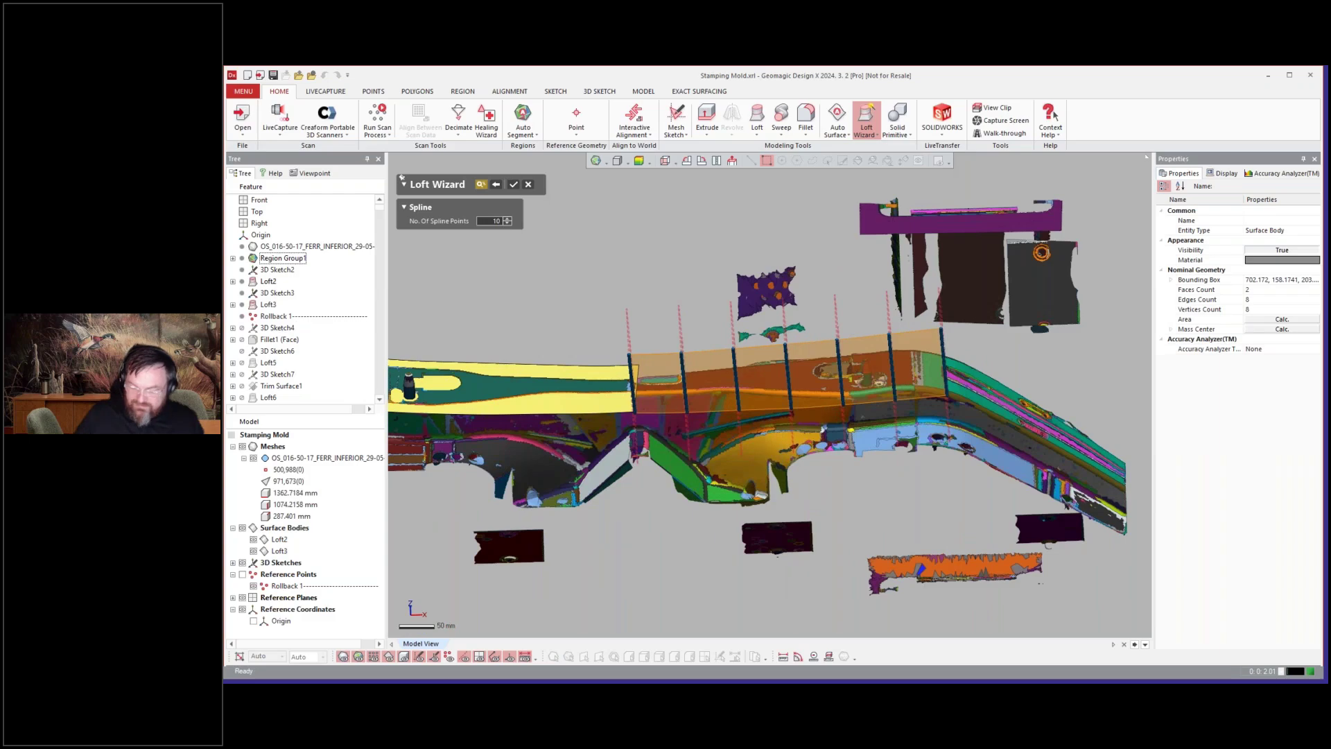
pyautogui.press('Return')
pyautogui.moveTo(769, 395); pyautogui.dragTo(890, 426, button='right')
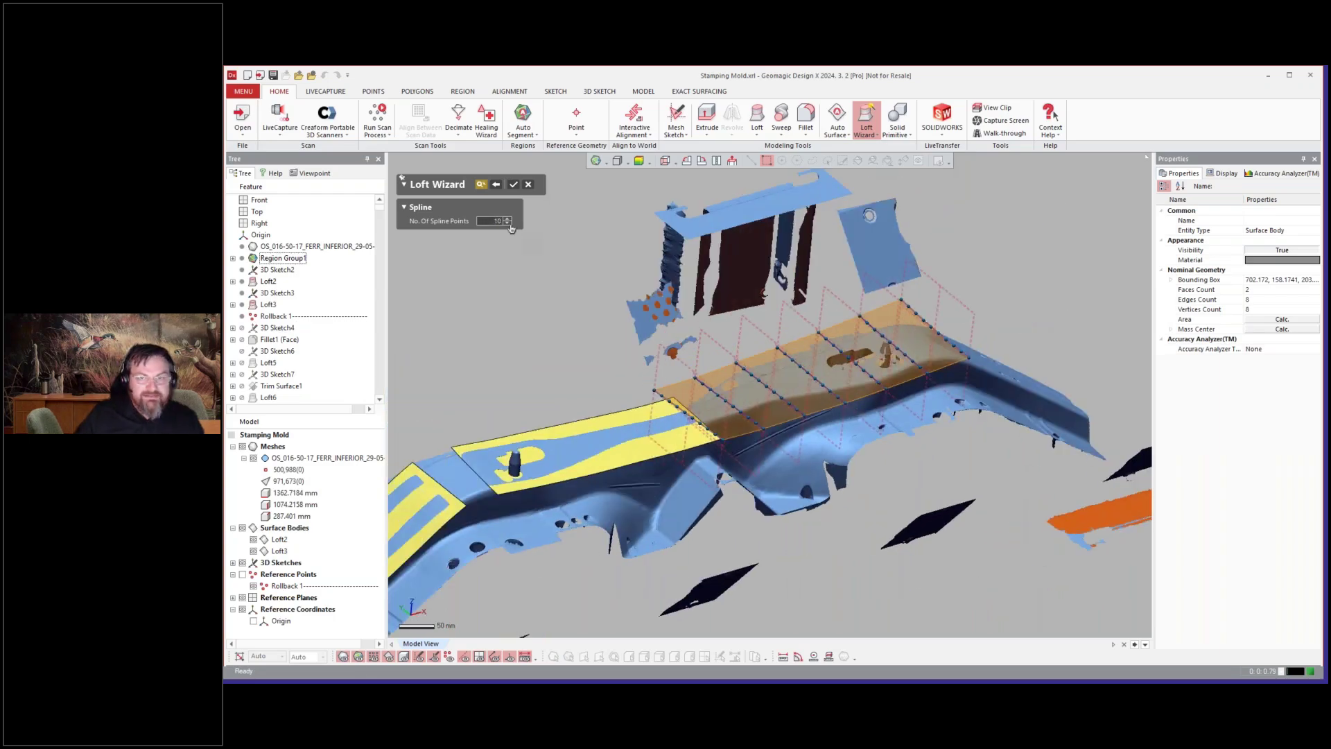
# - Display the Deviation for Body color map on the loft preview with the scan mesh hidden
pyautogui.click(1278, 174)
pyautogui.click(1186, 212)
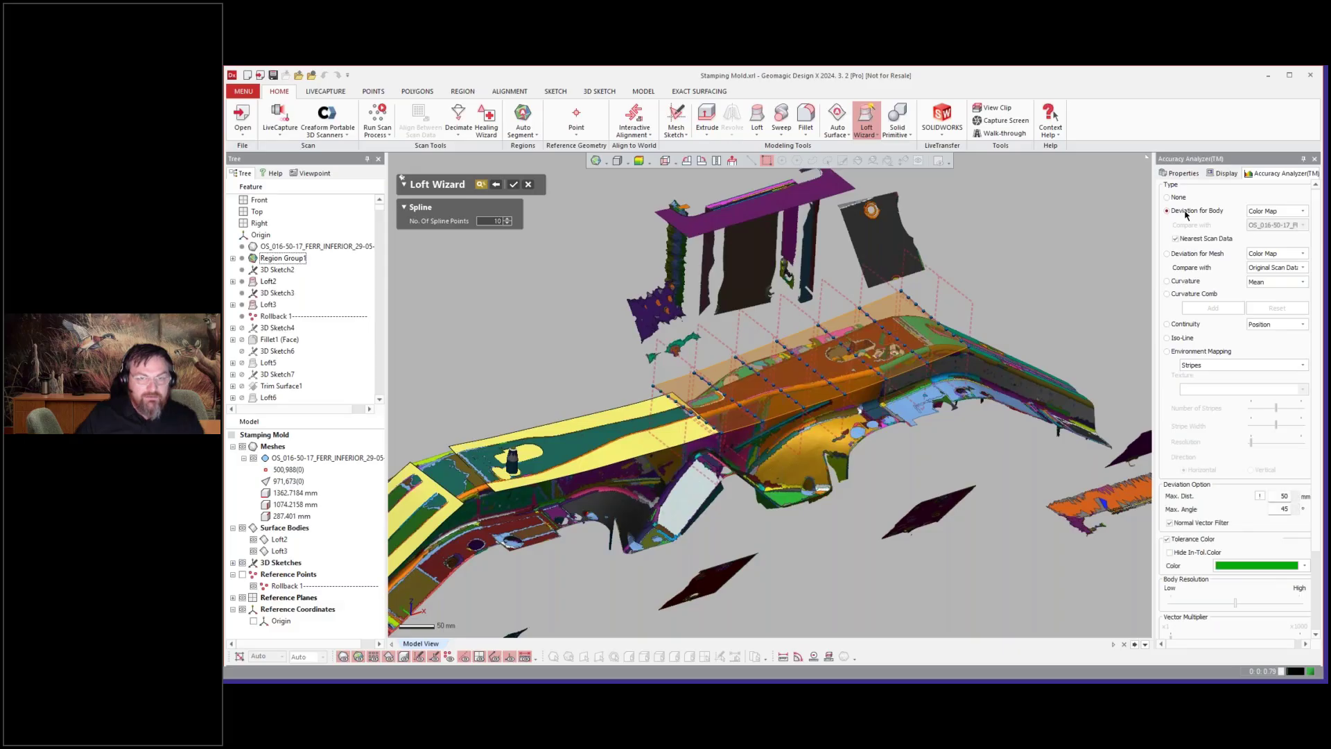
pyautogui.moveTo(971, 290)
pyautogui.mouseDown(button='right')
pyautogui.moveTo(1004, 283)
pyautogui.moveTo(974, 311)
pyautogui.mouseUp(button='right')
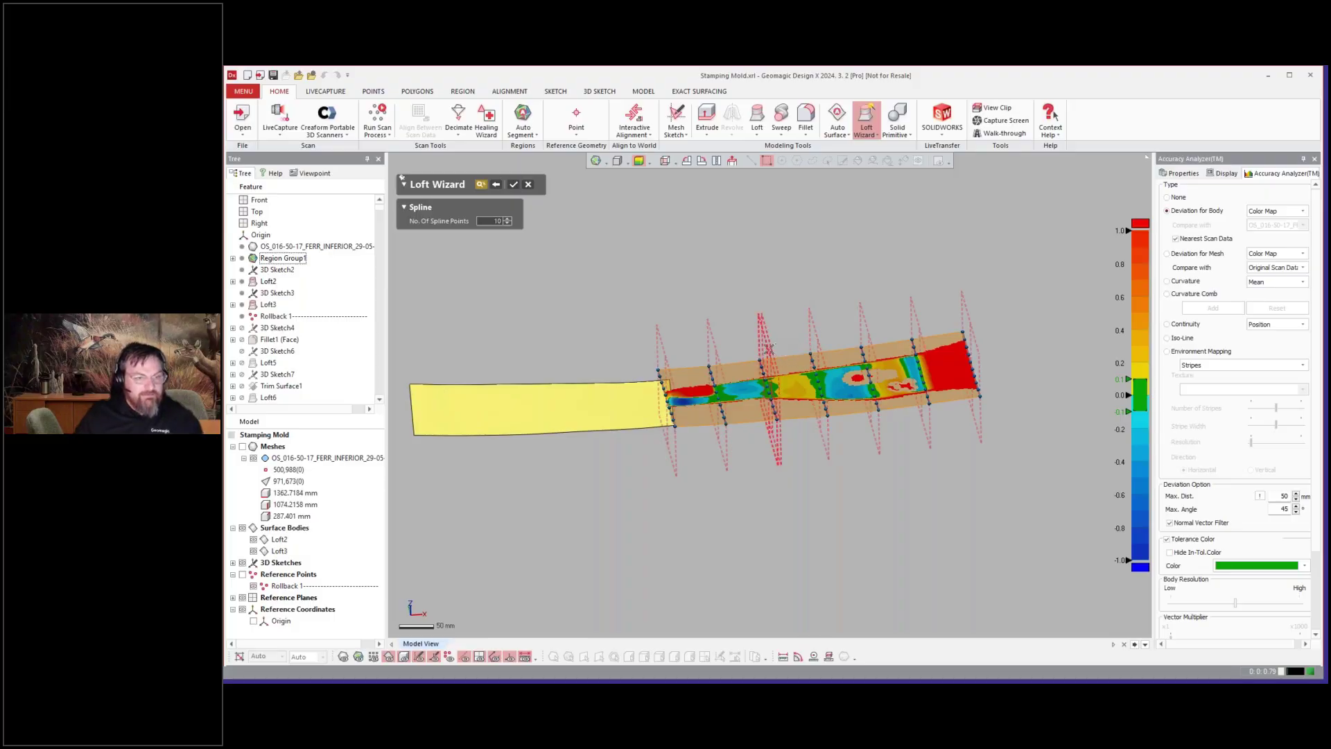
# - Copy extra section planes in between the existing ones along the loft to follow the freeform region more closely
pyautogui.keyDown('ctrl'); pyautogui.moveTo(769, 349); pyautogui.dragTo(951, 328); pyautogui.keyUp('ctrl')
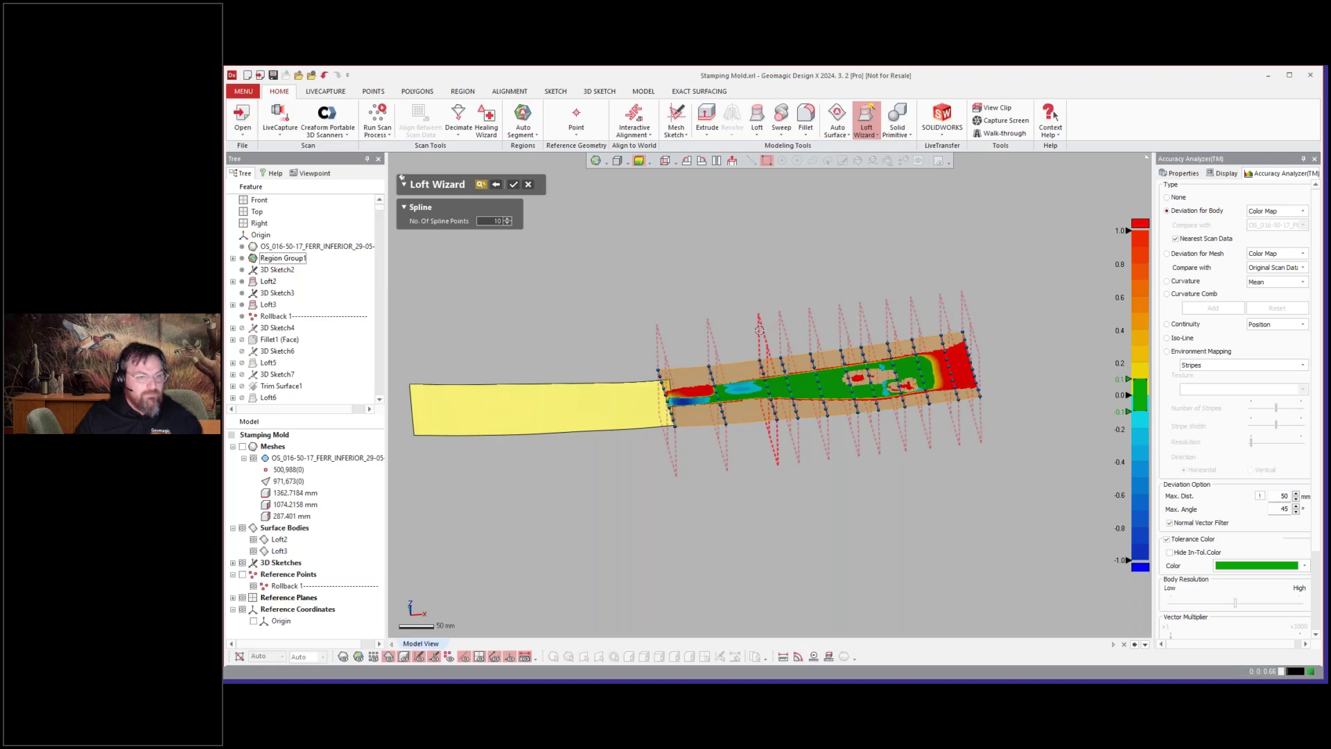
pyautogui.moveTo(760, 331); pyautogui.dragTo(696, 361)
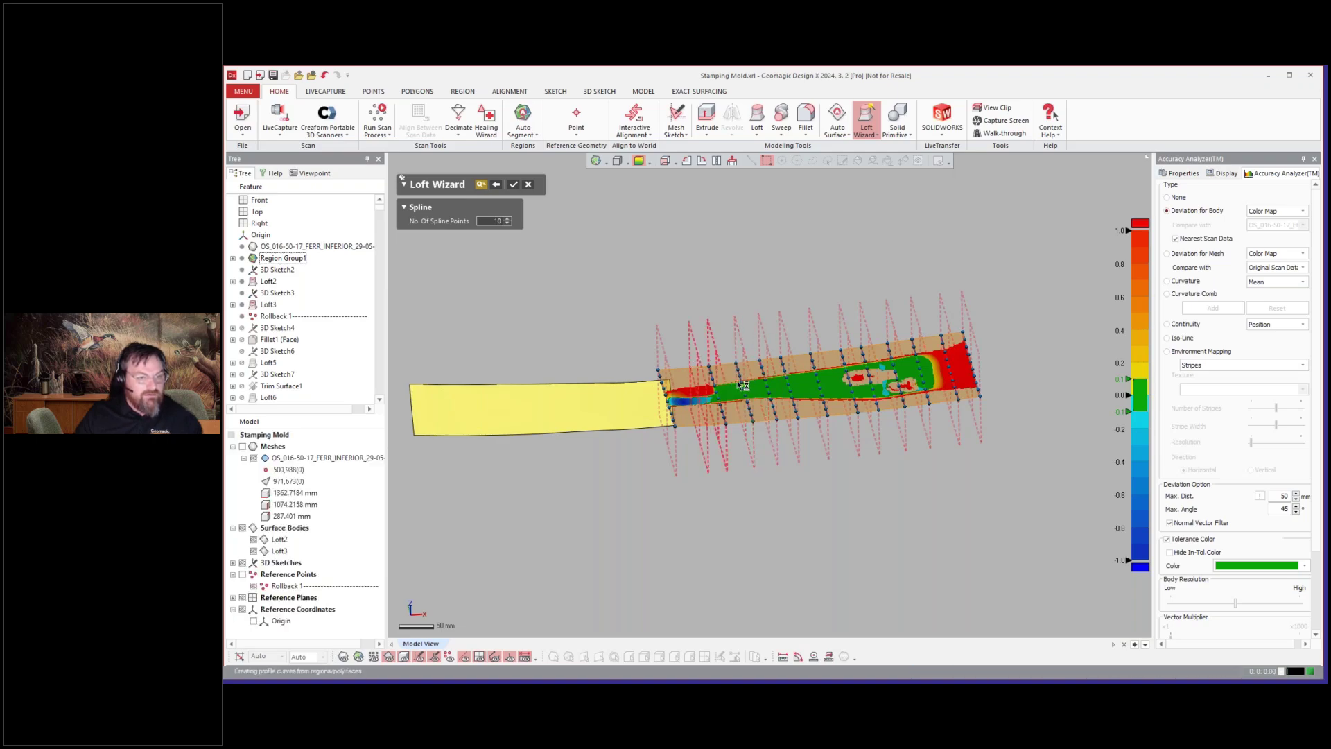
pyautogui.moveTo(763, 267); pyautogui.dragTo(610, 208, button='right')
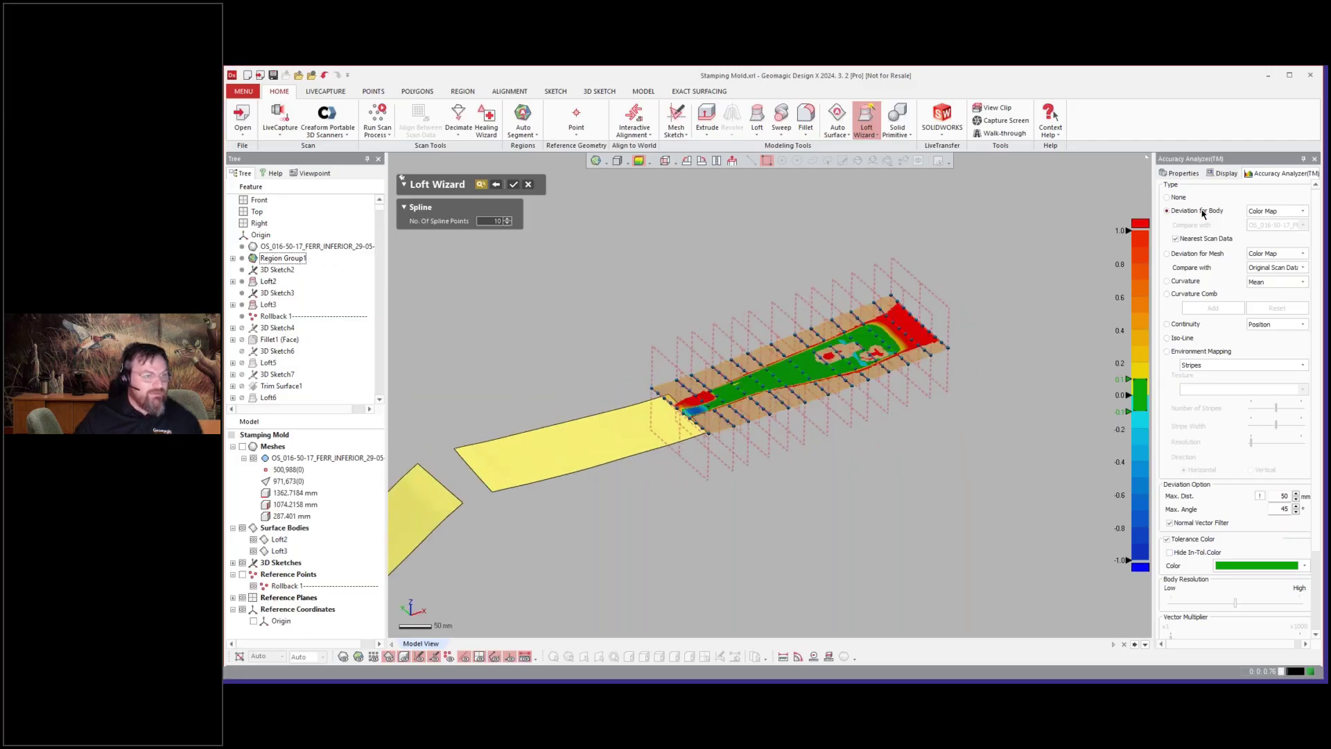
# - Turn off the deviation color map, show the scan mesh again and accept the loft surface
pyautogui.click(1168, 197)
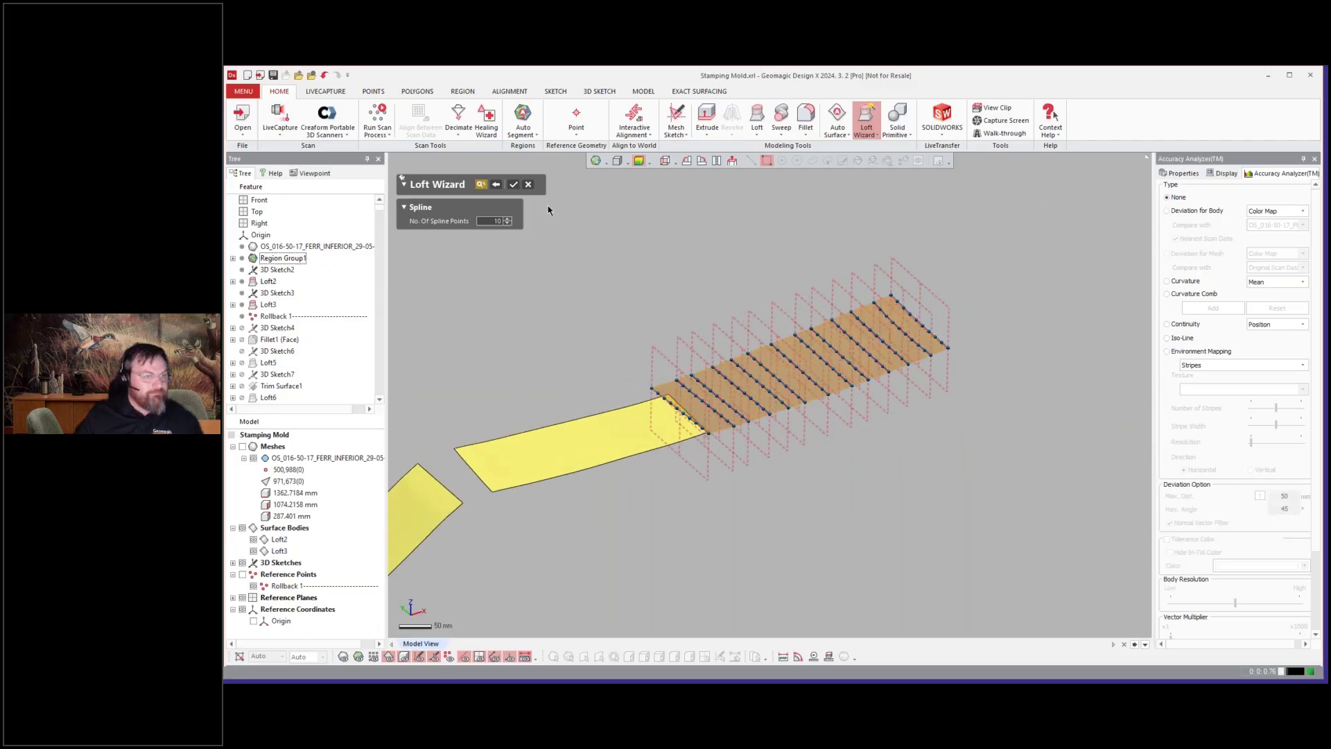
pyautogui.hotkey('ctrl', '1')
pyautogui.click(513, 184)
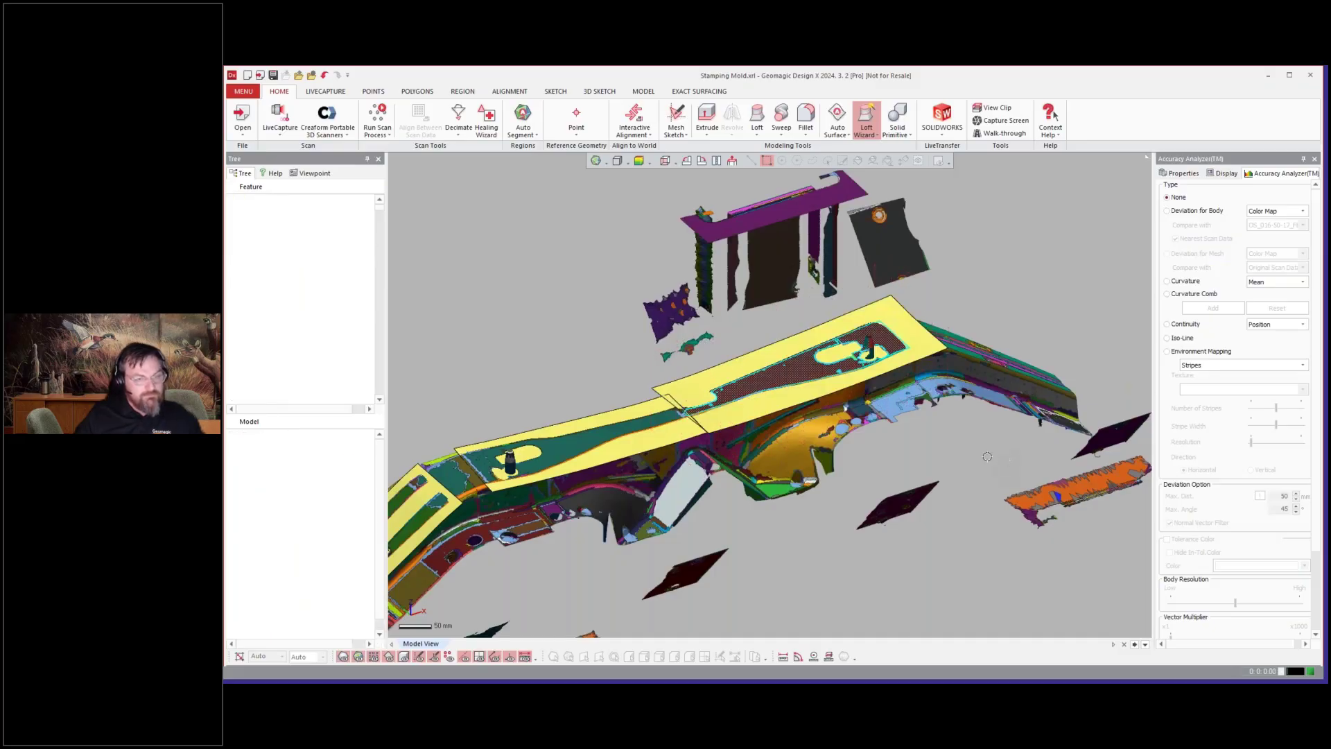
pyautogui.moveTo(948, 455); pyautogui.dragTo(846, 403, button='right')
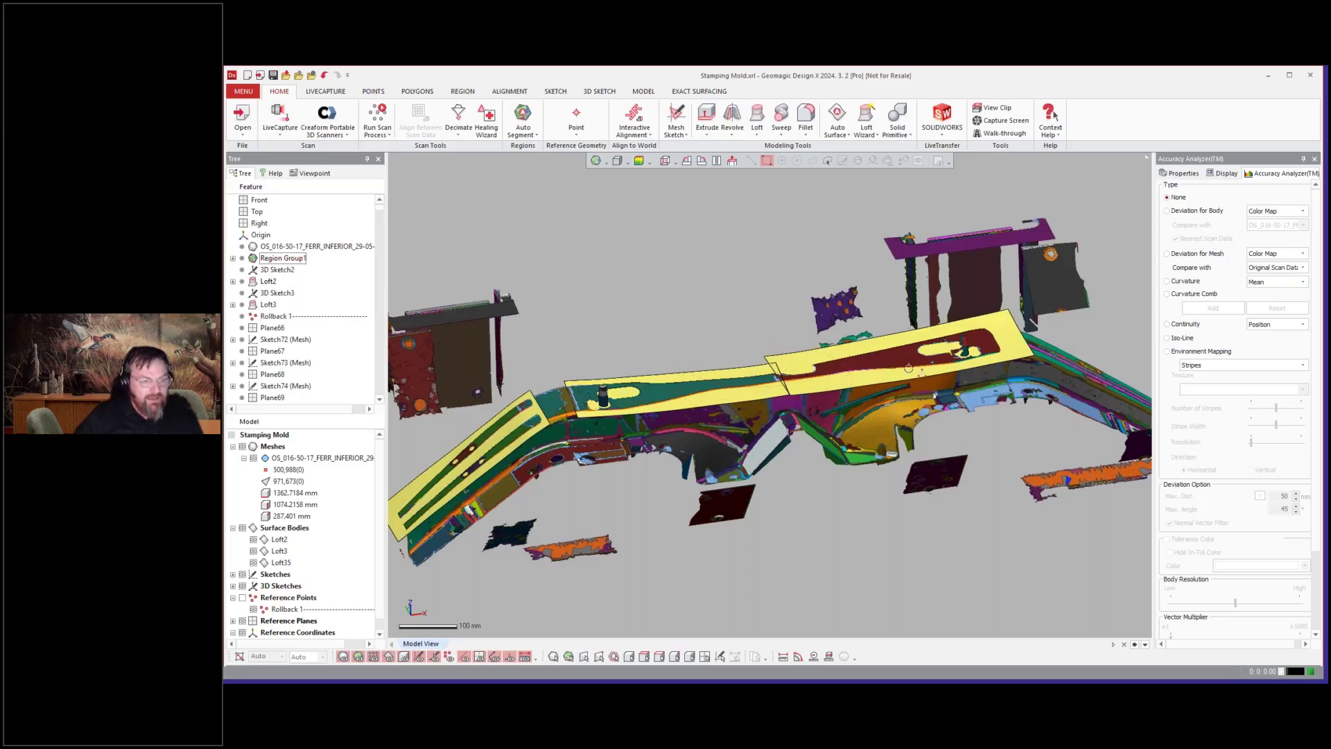
# - Roll the feature history forward to the Rollback 2 marker
pyautogui.click(282, 306)
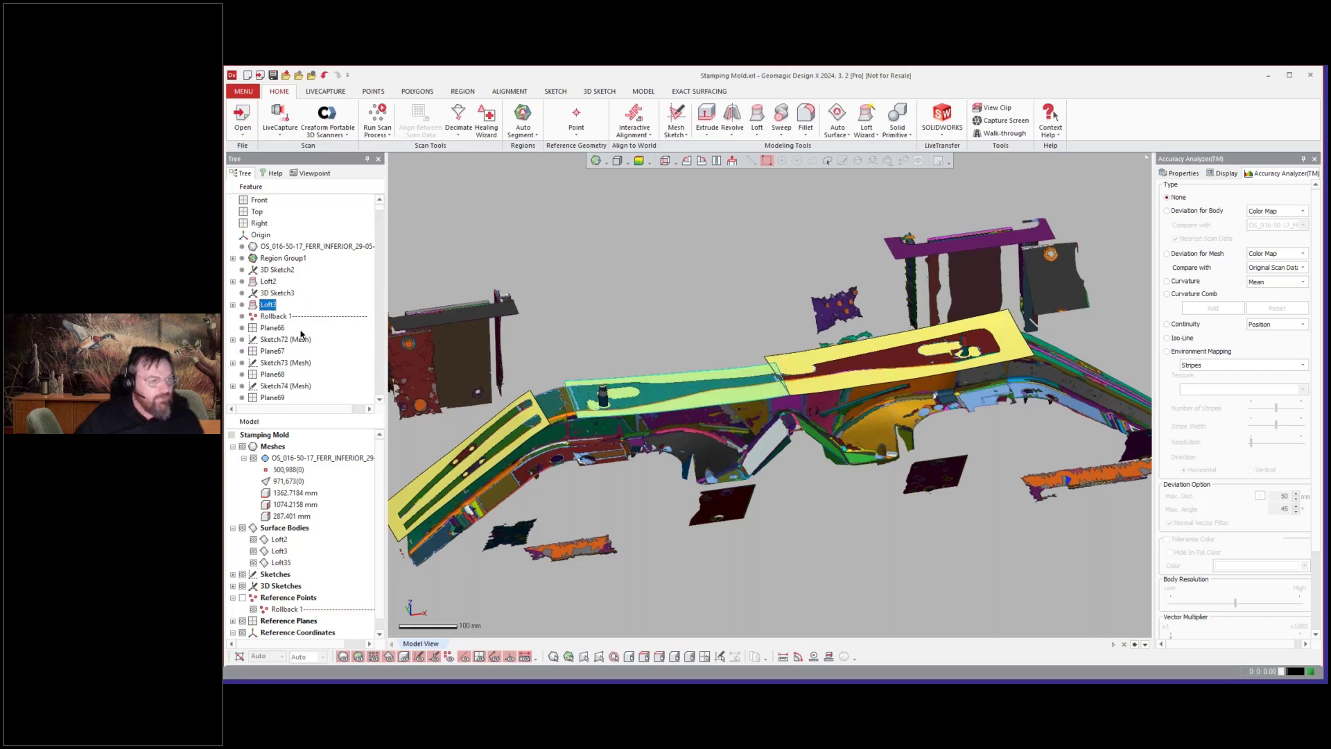
pyautogui.scroll(-10, 300, 333)
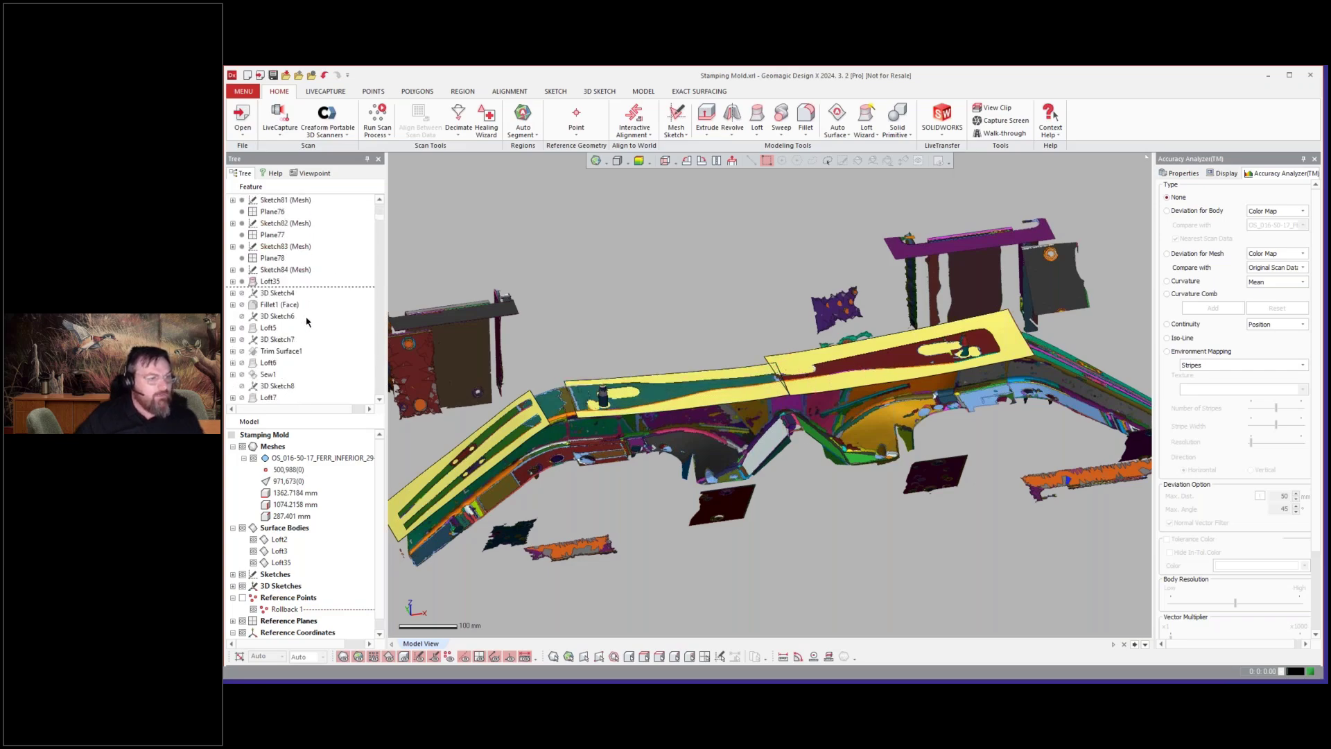
pyautogui.click(281, 293)
pyautogui.scroll(-2, 284, 299)
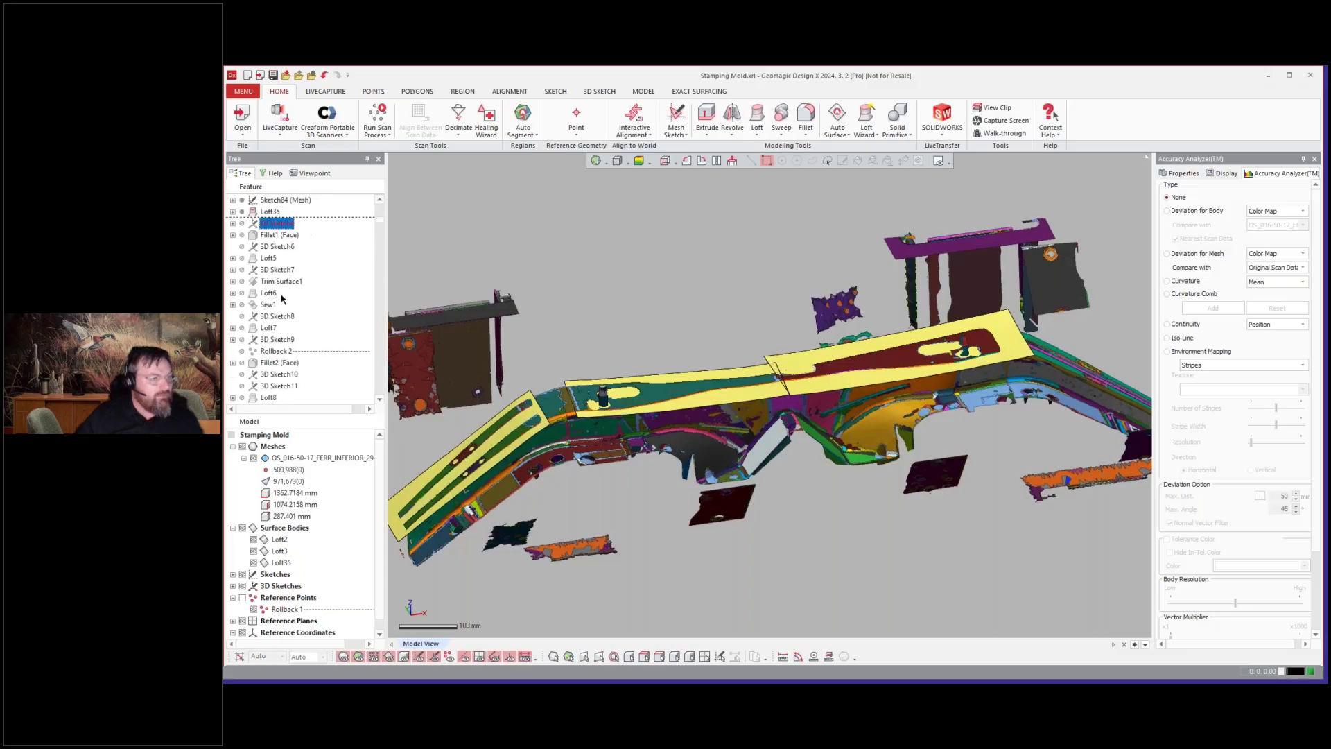
pyautogui.click(279, 351)
pyautogui.rightClick(279, 351)
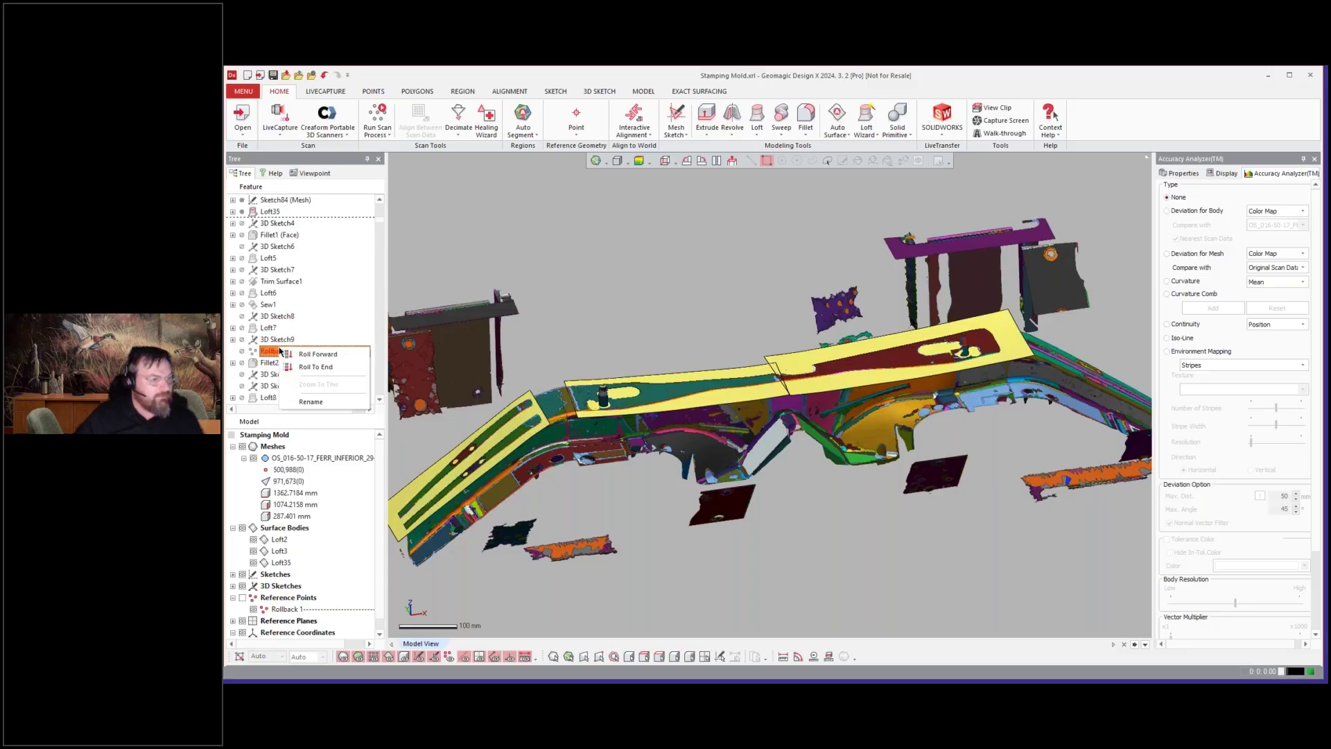
pyautogui.click(318, 354)
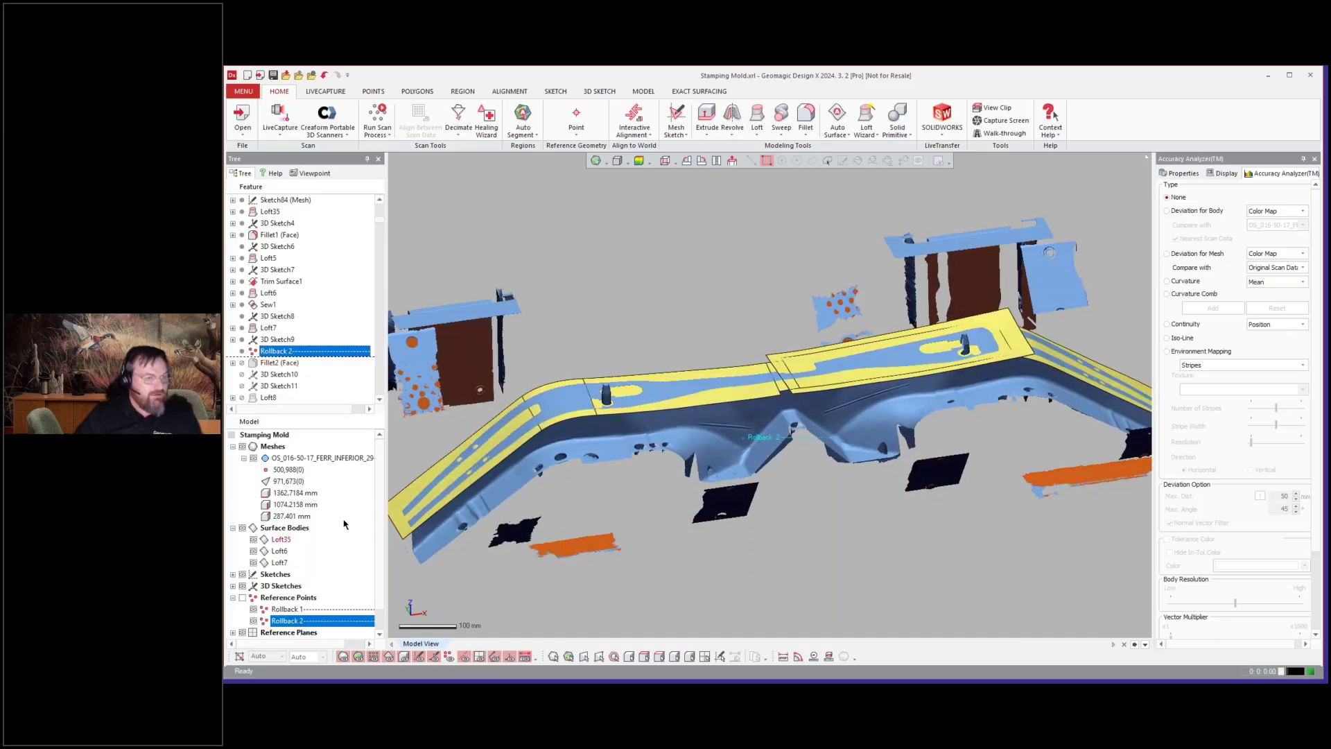
pyautogui.scroll(-1, 656, 549)
pyautogui.scroll(-1, 656, 550)
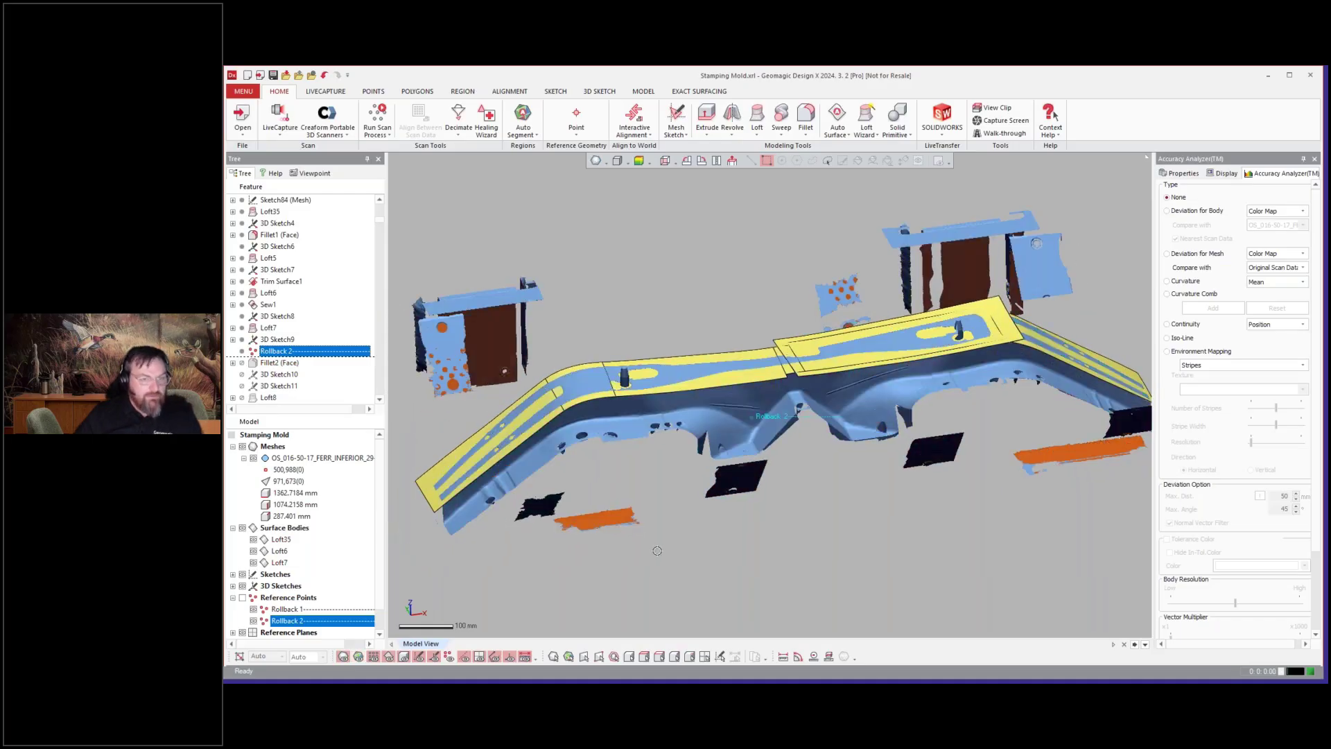
# - Hide the Loft35 surface body, leaving the other surface bodies shown along the beam's upper face
pyautogui.click(251, 530)
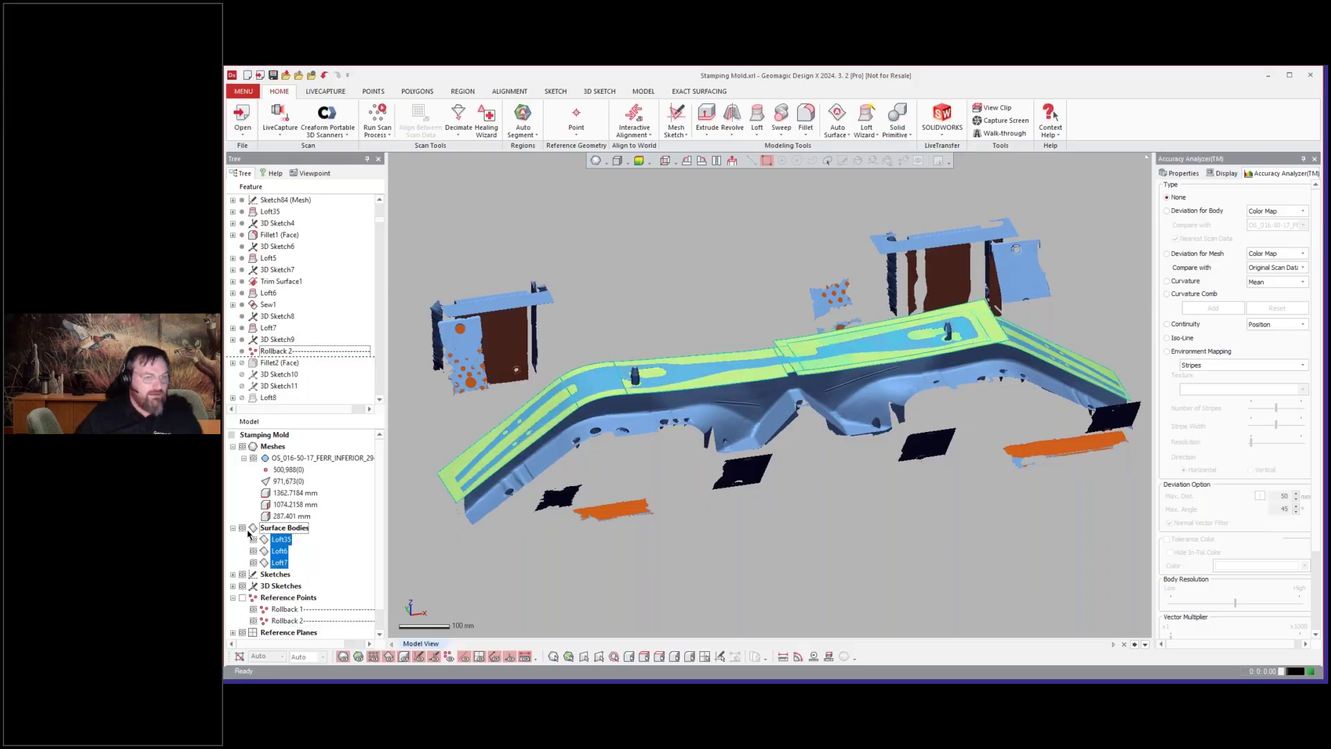
pyautogui.click(253, 539)
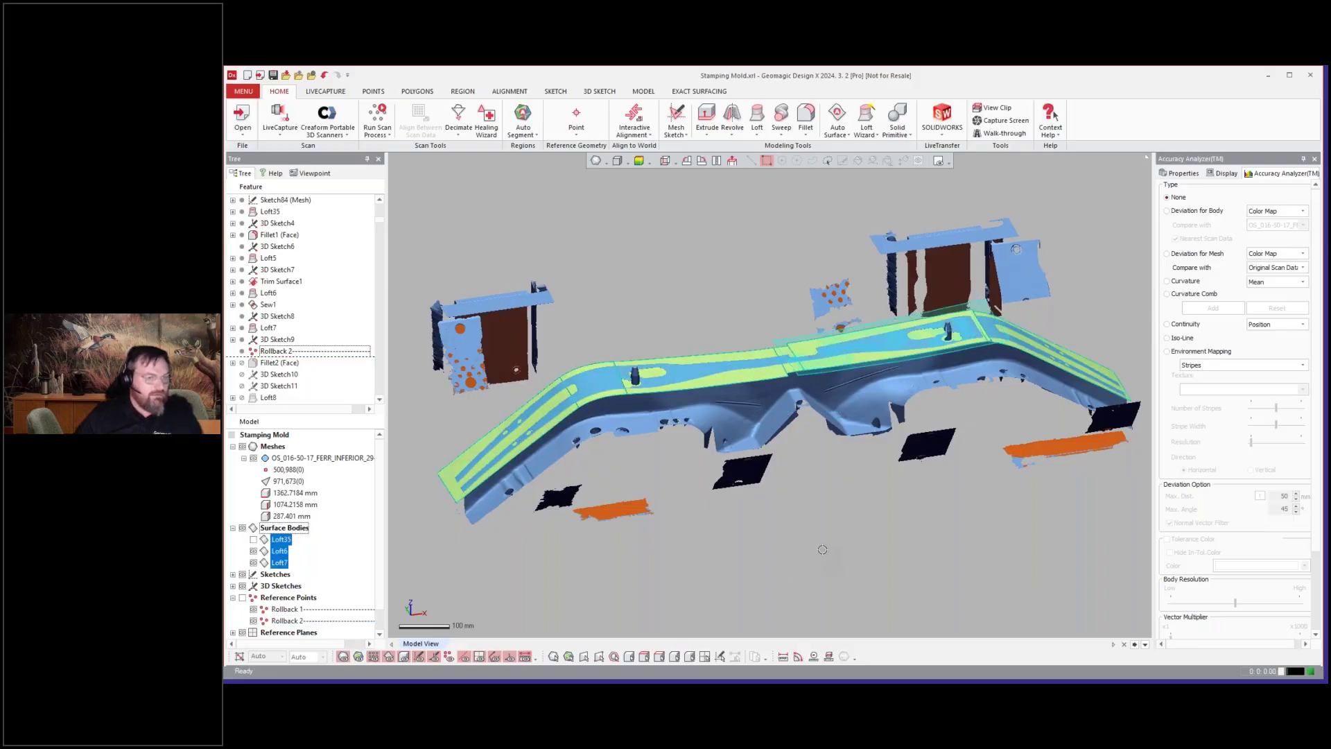
pyautogui.click(854, 553)
pyautogui.moveTo(855, 553); pyautogui.dragTo(855, 552, button='right')
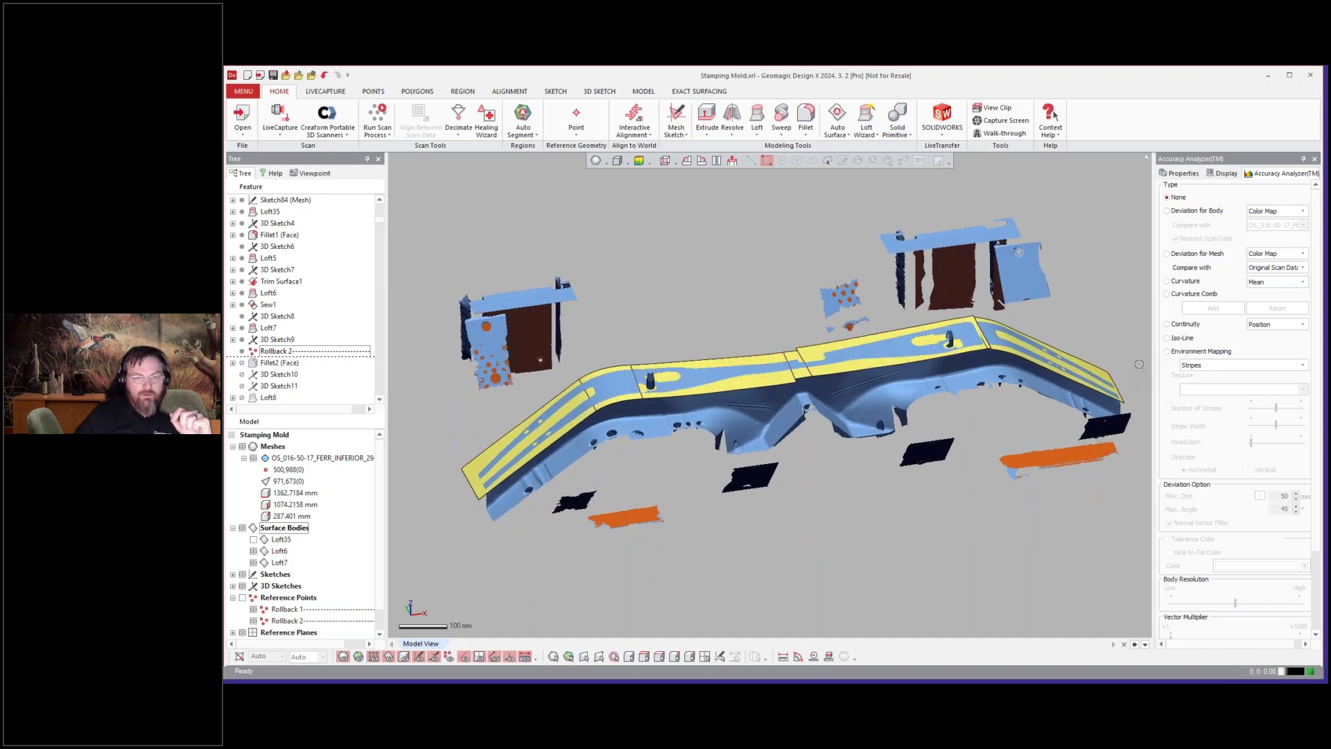
pyautogui.moveTo(1123, 365); pyautogui.dragTo(1087, 380, button='right')
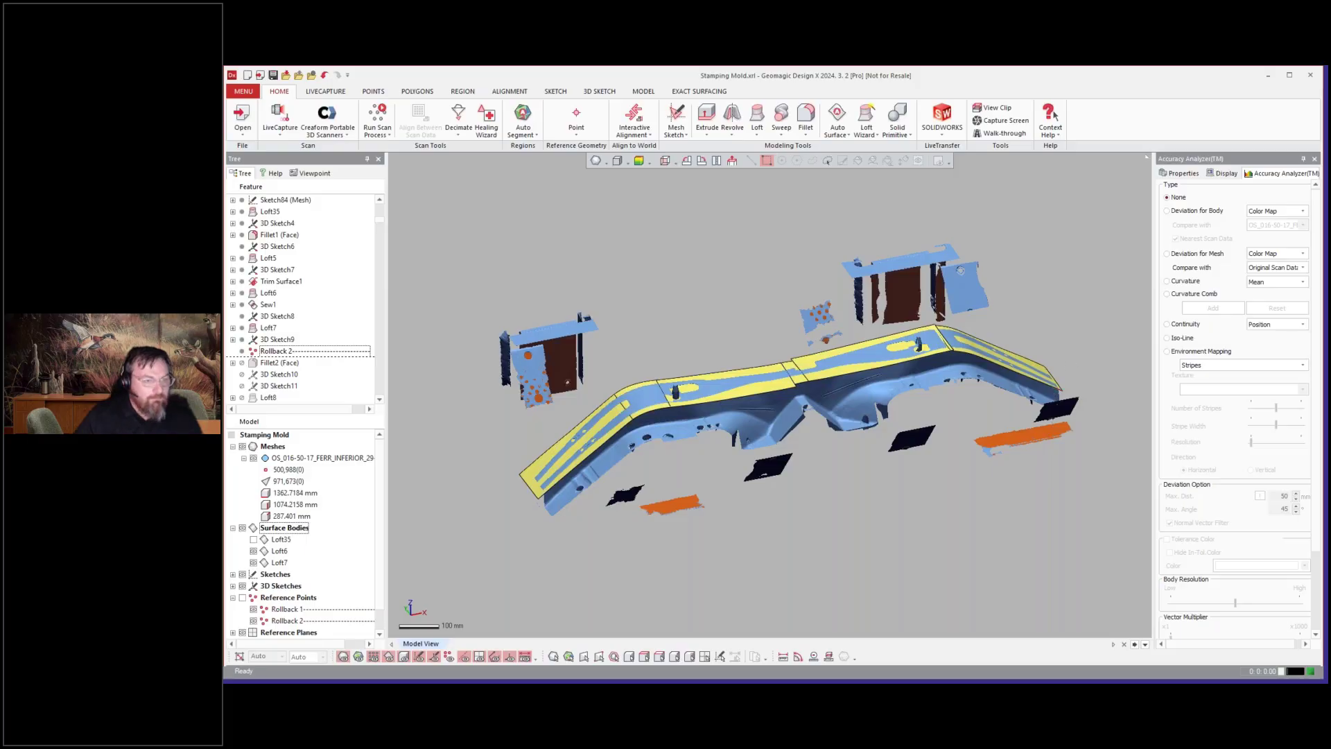
# - Roll the feature history forward to the Rollback 3 marker
pyautogui.scroll(-5, 284, 362)
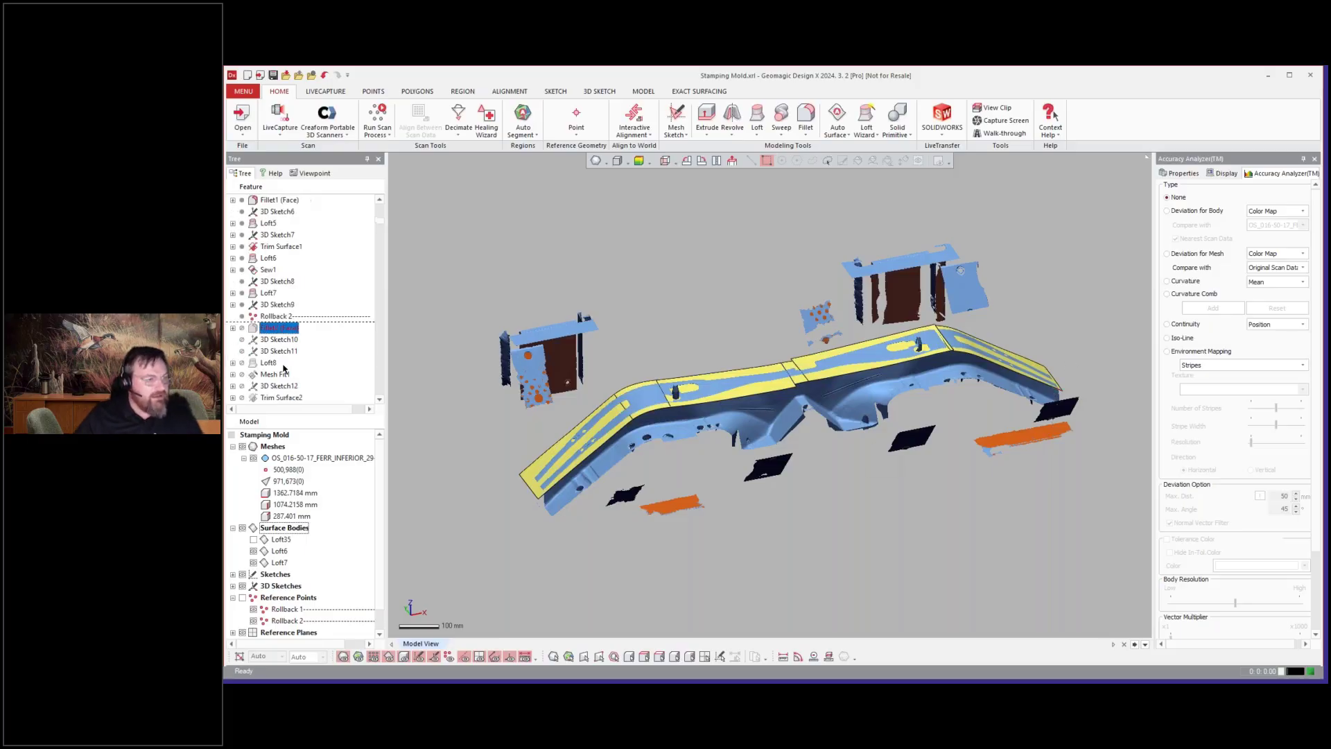
pyautogui.scroll(-10, 291, 359)
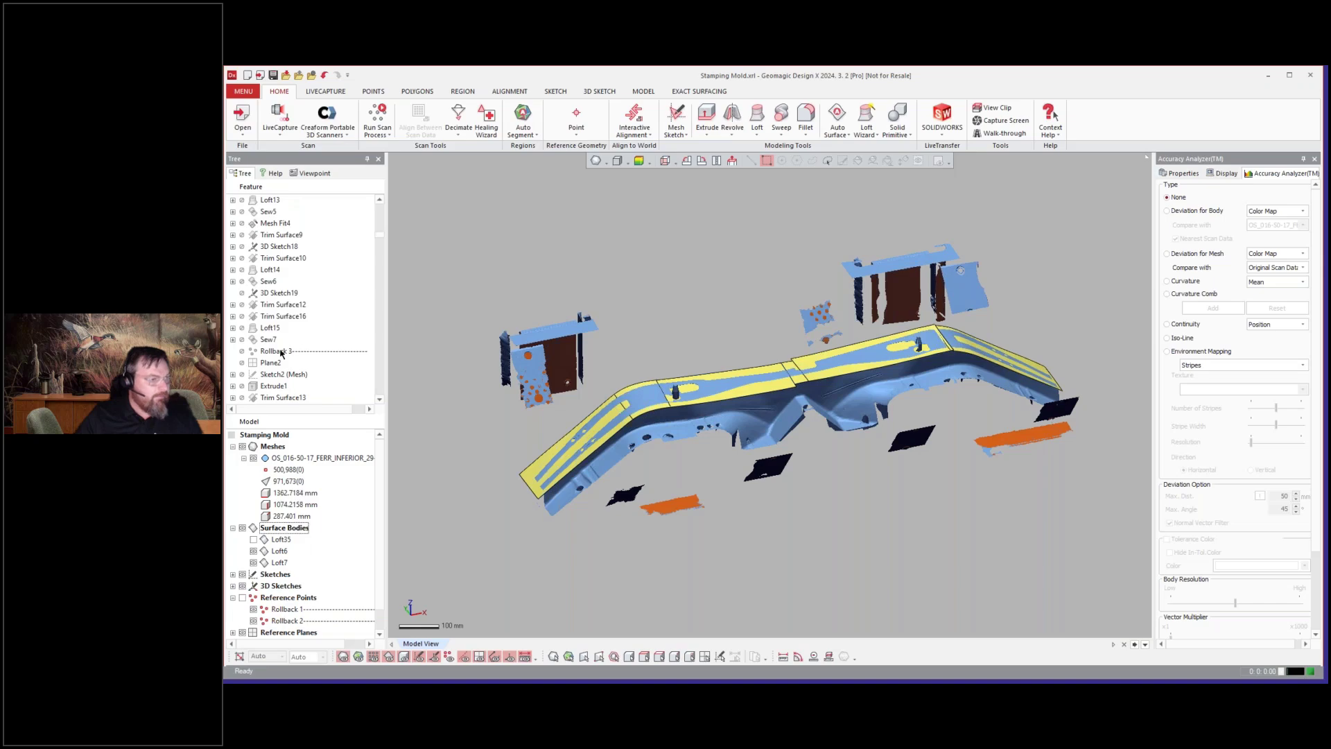
pyautogui.rightClick(281, 354)
pyautogui.click(309, 356)
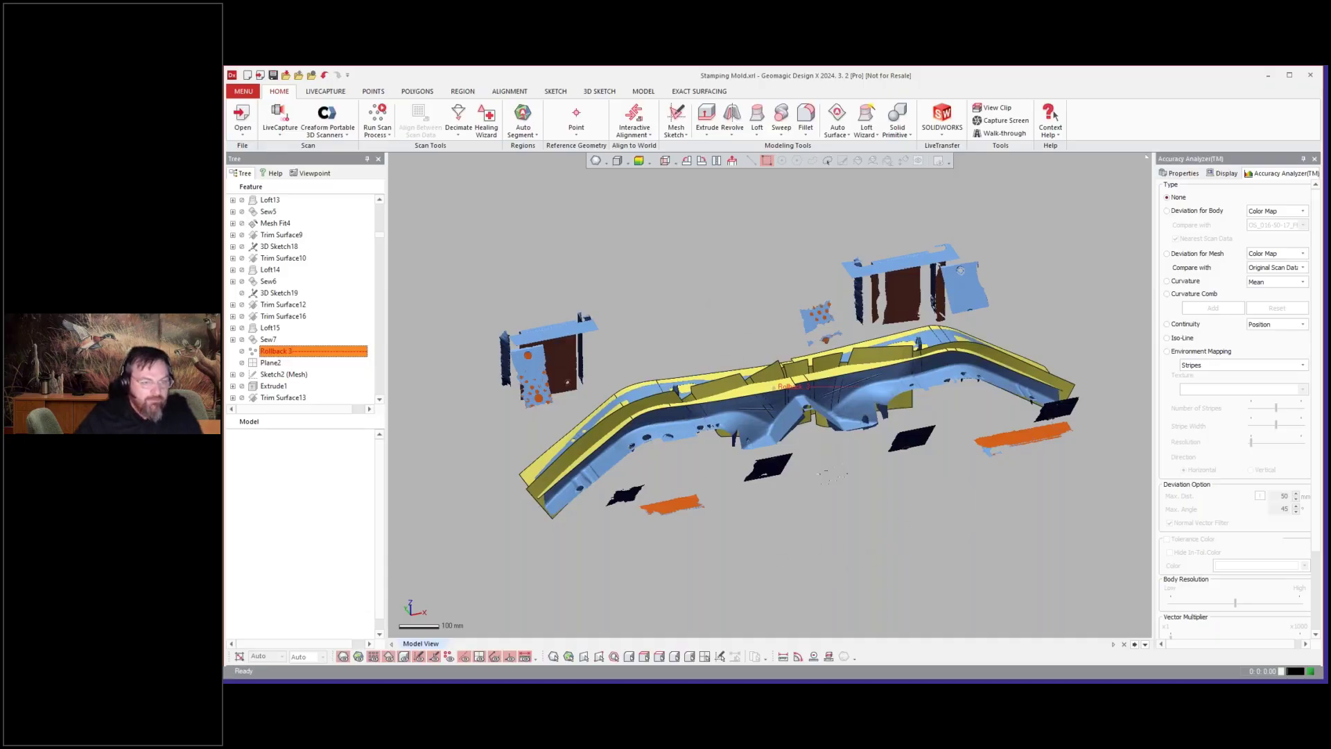
# - Hide the scan mesh and examine the upper-face and side-wall surfaces from several angles
pyautogui.moveTo(960, 271); pyautogui.dragTo(799, 394, button='right')
pyautogui.hotkey('ctrl', '1')
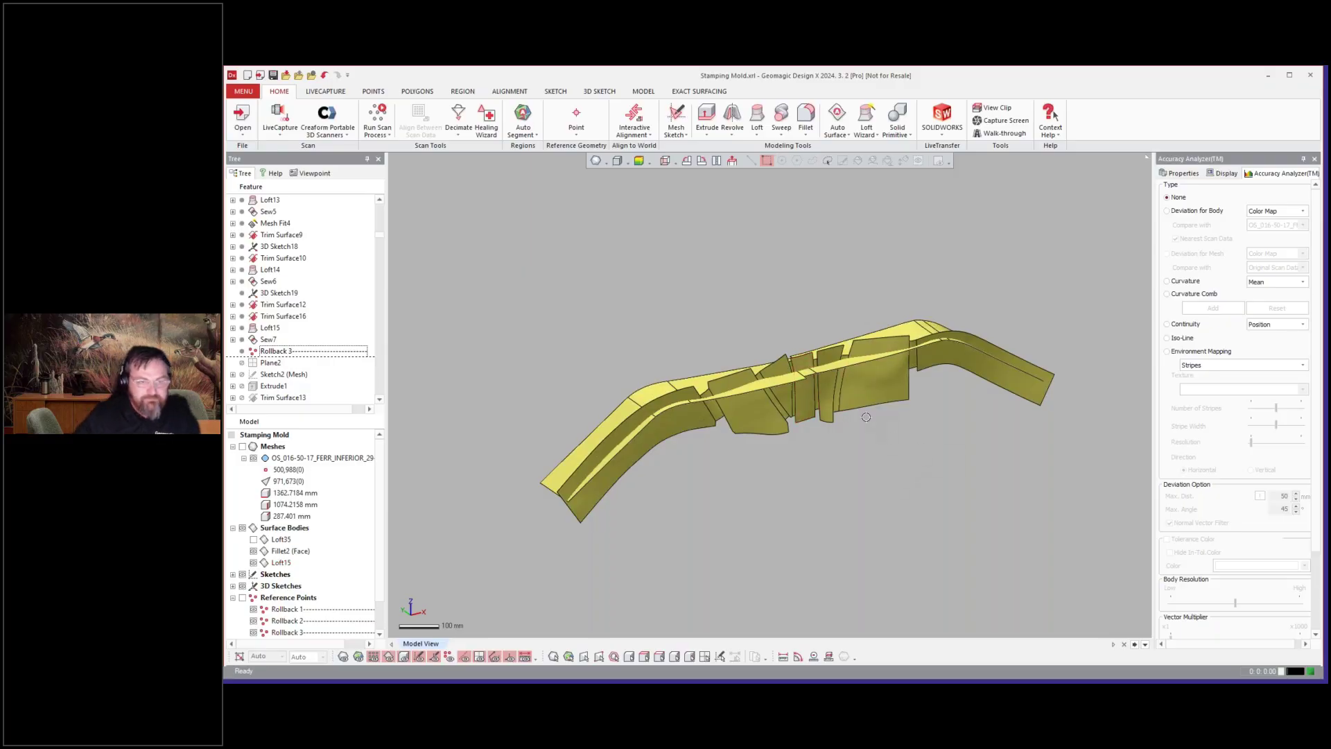
pyautogui.moveTo(866, 417); pyautogui.dragTo(772, 489, button='right')
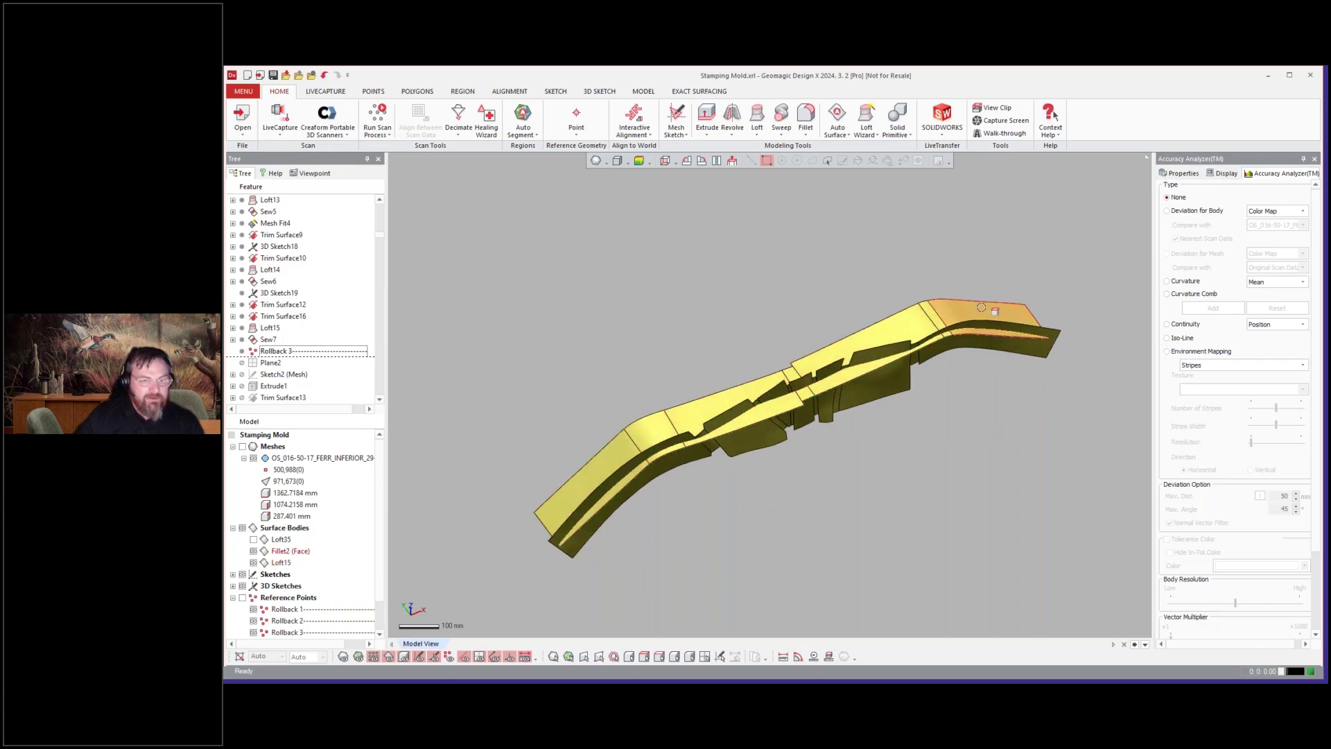
pyautogui.moveTo(972, 316); pyautogui.dragTo(782, 282, button='right')
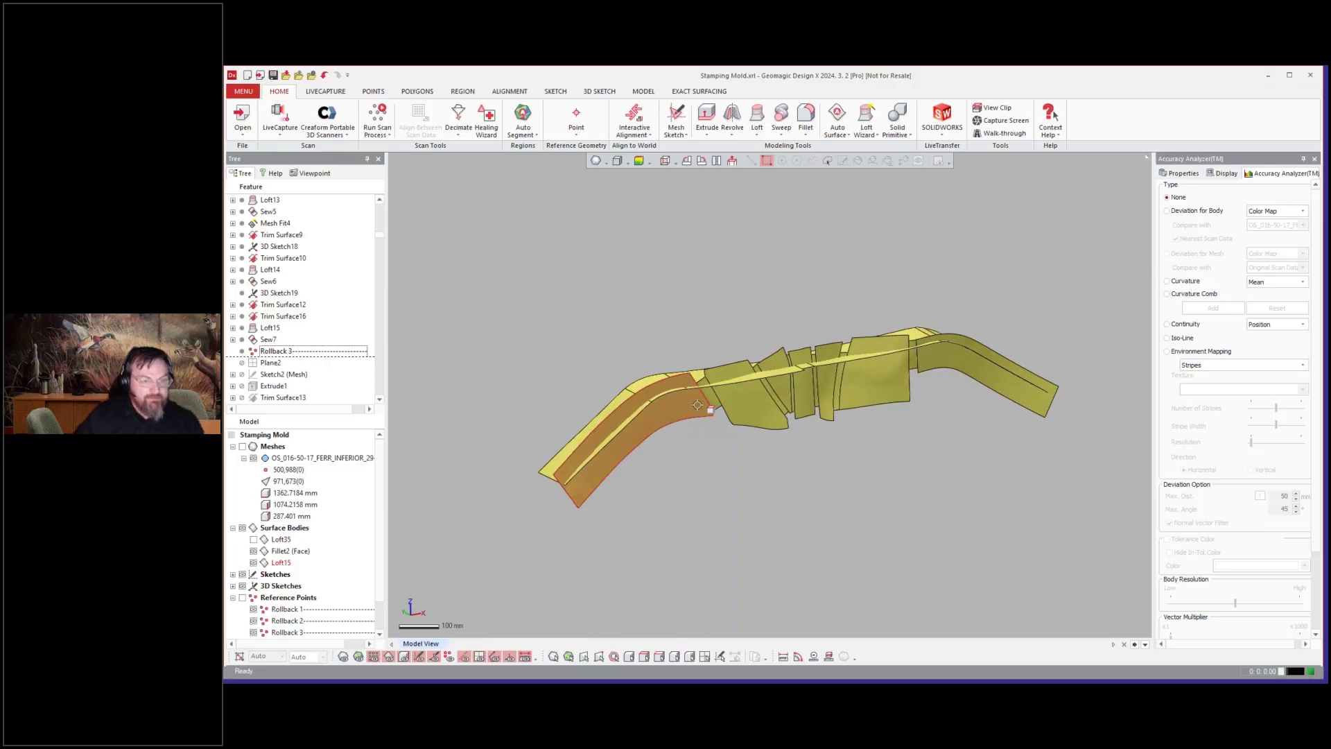
pyautogui.moveTo(704, 405); pyautogui.dragTo(862, 380, button='right')
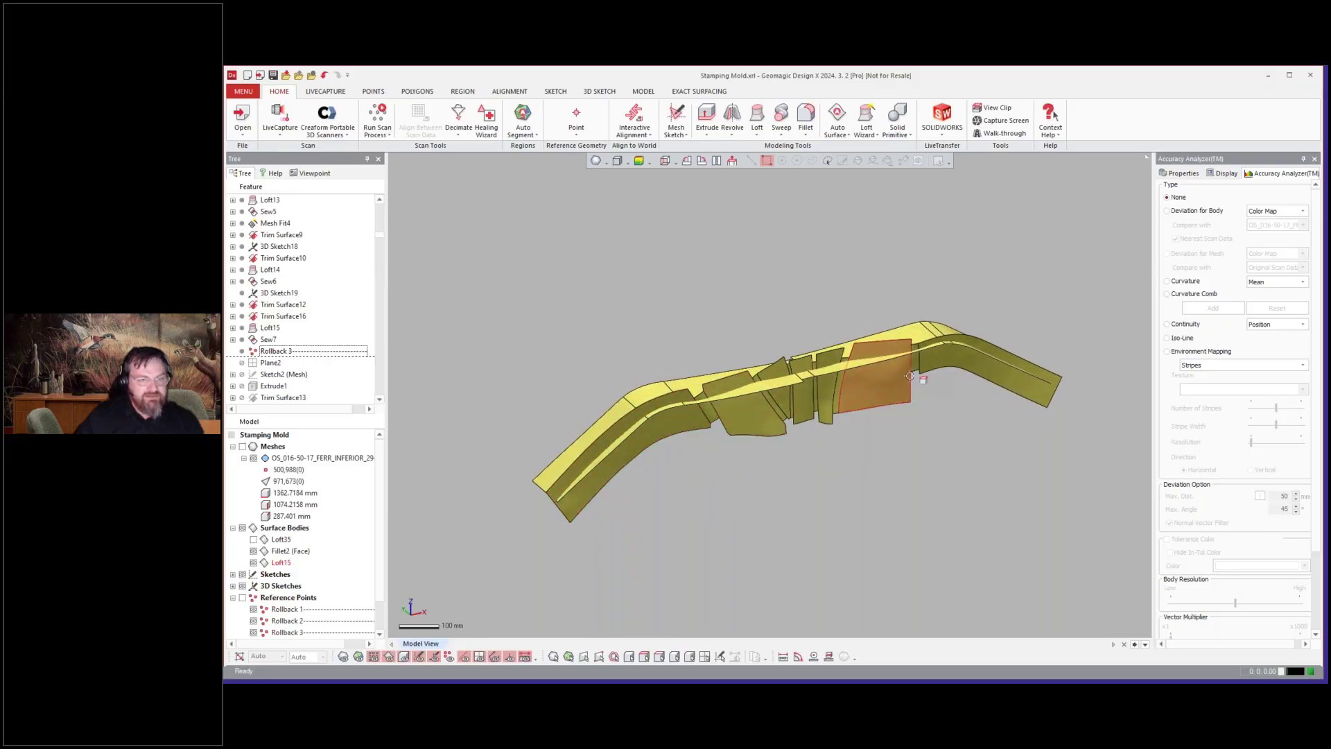
pyautogui.moveTo(910, 402)
pyautogui.mouseDown(button='right')
pyautogui.moveTo(909, 455)
pyautogui.moveTo(912, 422)
pyautogui.mouseUp(button='right')
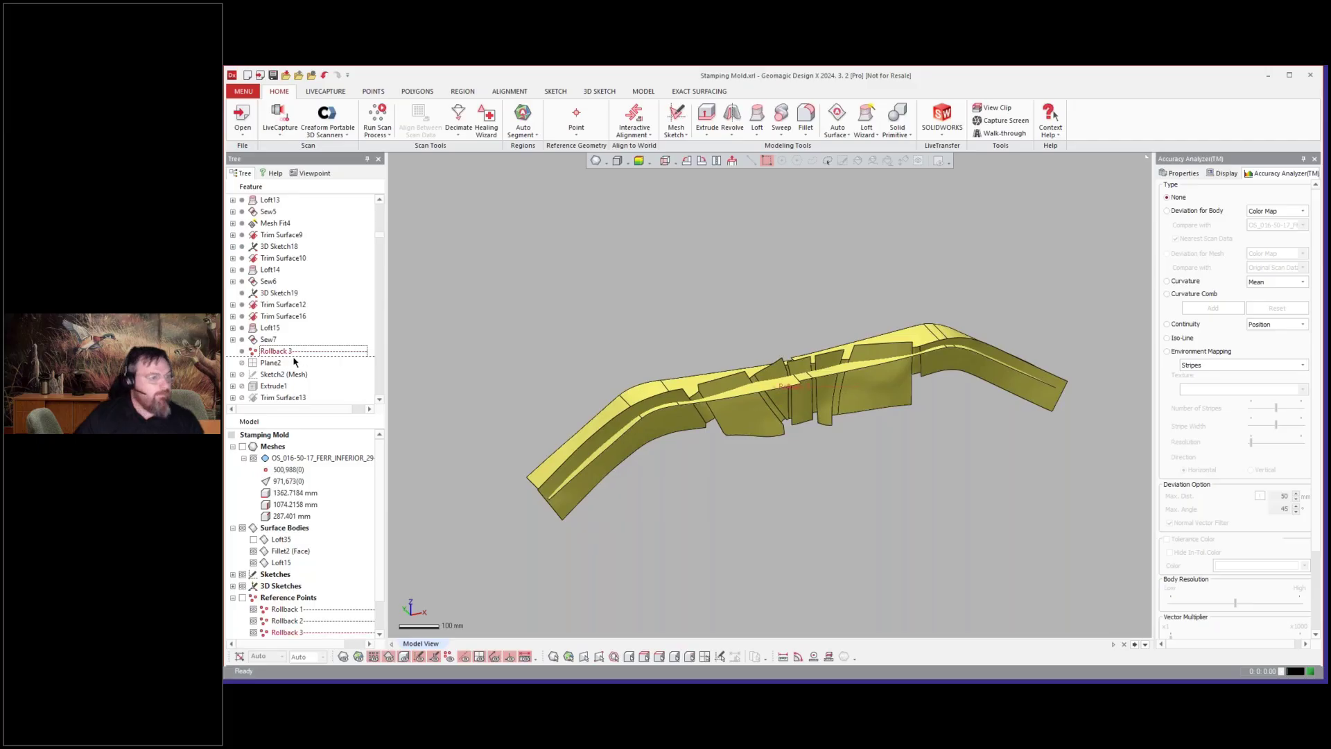
# - Roll the feature history forward to the Rollback 4 marker, past the trims and fillets
pyautogui.scroll(-8, 294, 361)
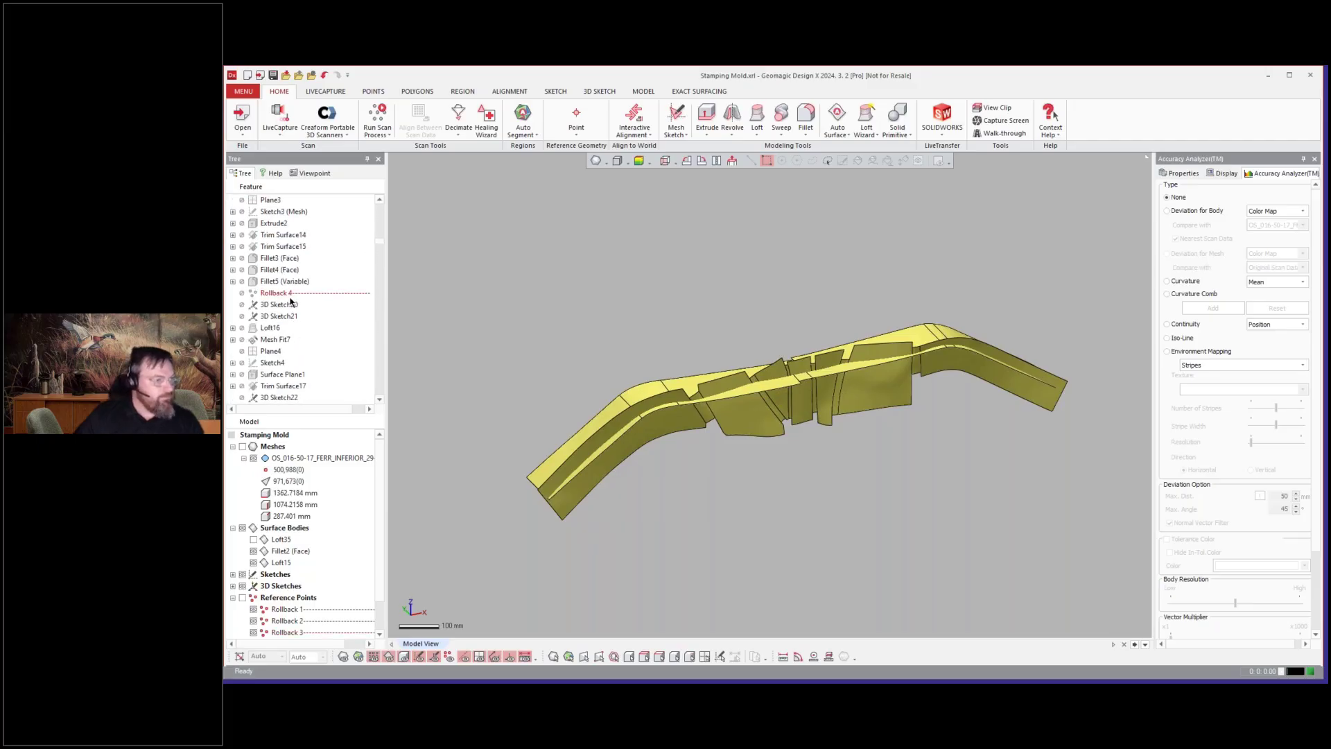
pyautogui.click(285, 297)
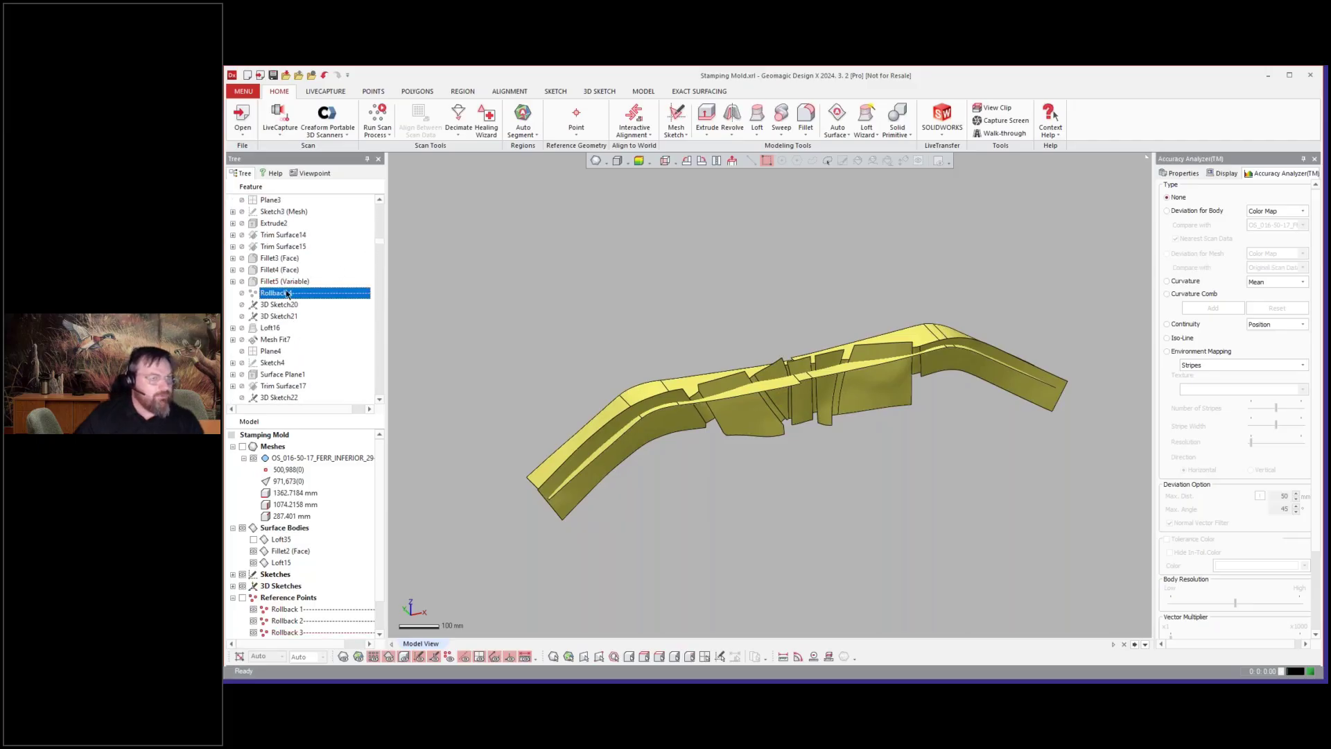
pyautogui.click(288, 295)
pyautogui.rightClick(288, 295)
pyautogui.click(293, 305)
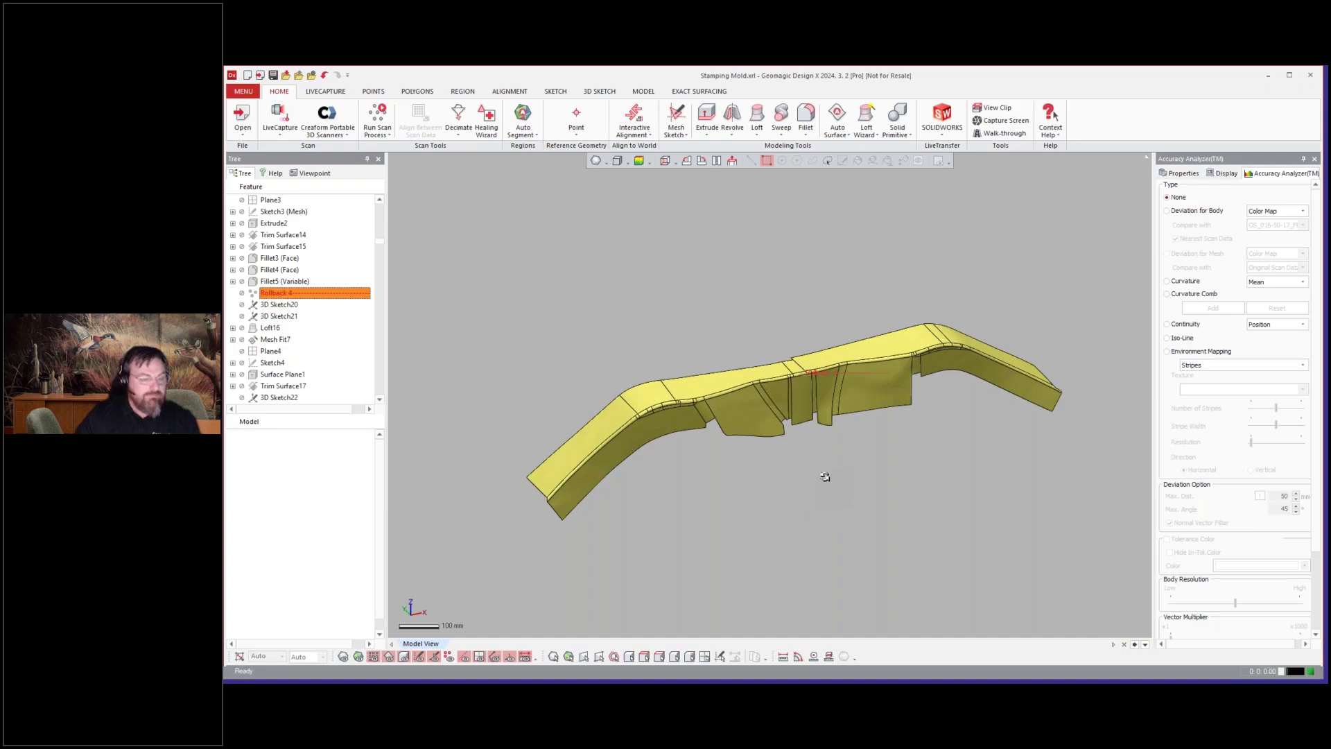
# - Roll the feature history forward to the Rollback 5 marker, past the lofts, extended surfaces, trims and sews
pyautogui.scroll(2, 395, 308)
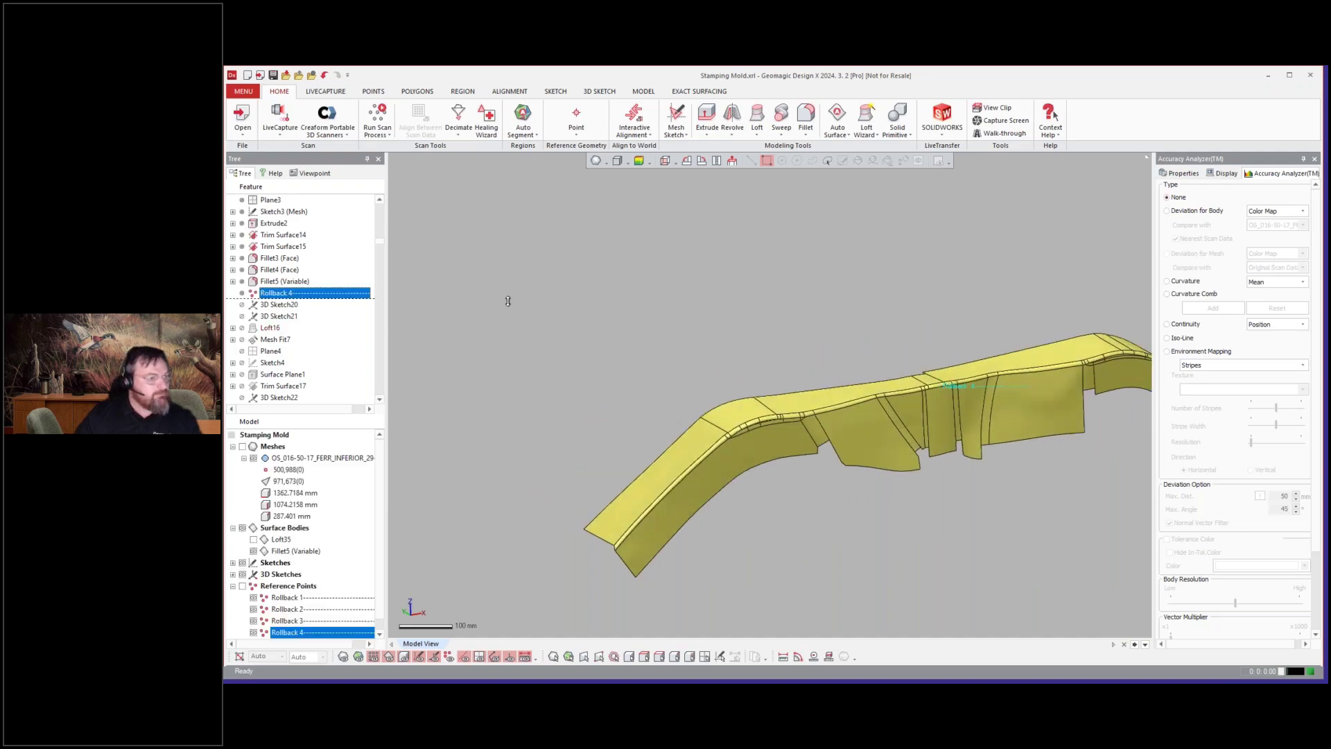
pyautogui.scroll(-2, 605, 305)
pyautogui.moveTo(712, 359); pyautogui.dragTo(735, 374, button='right')
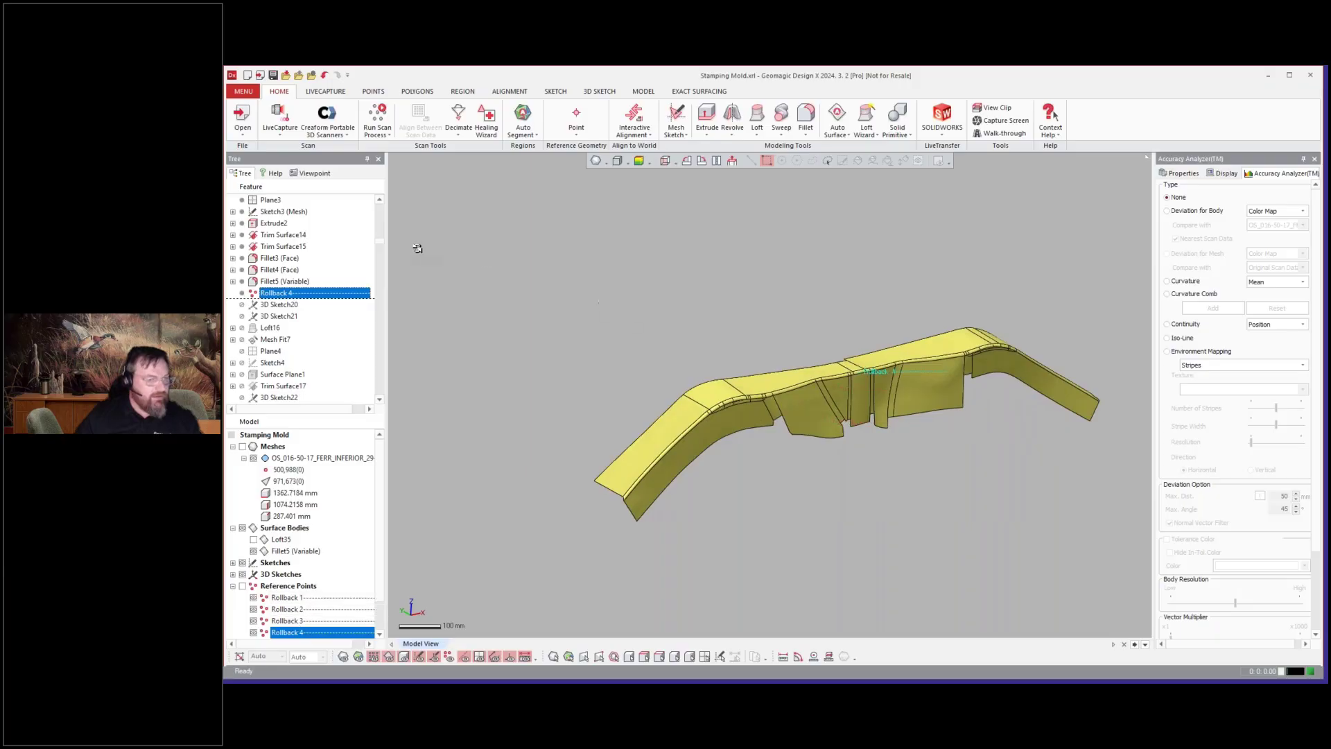
pyautogui.click(287, 305)
pyautogui.scroll(-2, 288, 315)
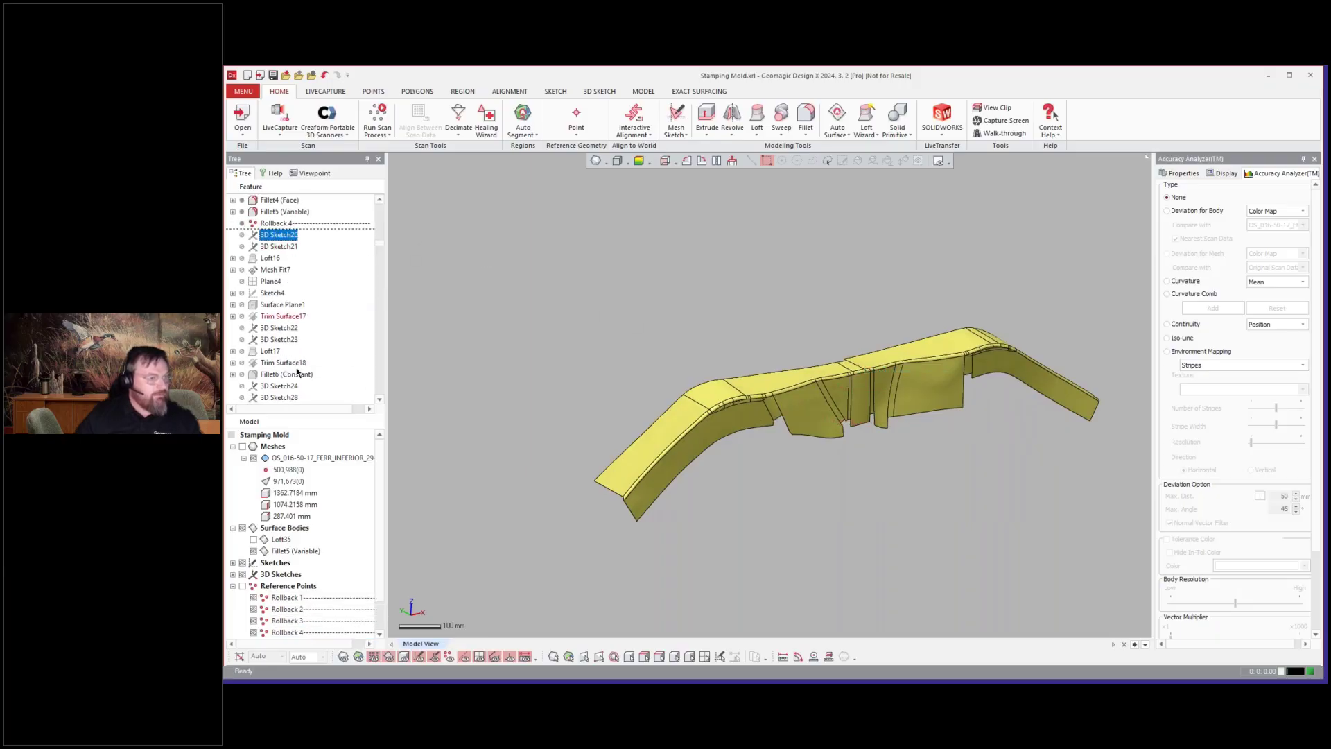
pyautogui.scroll(-5, 297, 372)
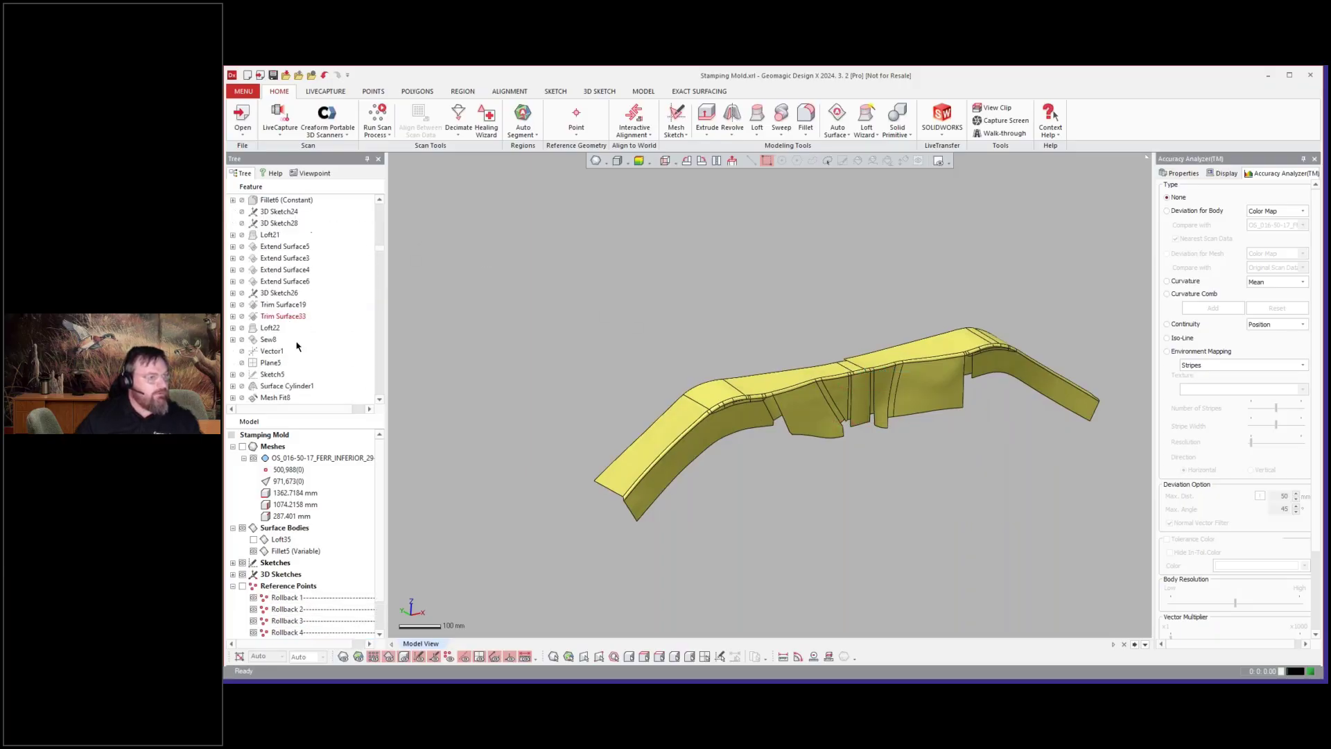
pyautogui.scroll(-3, 296, 346)
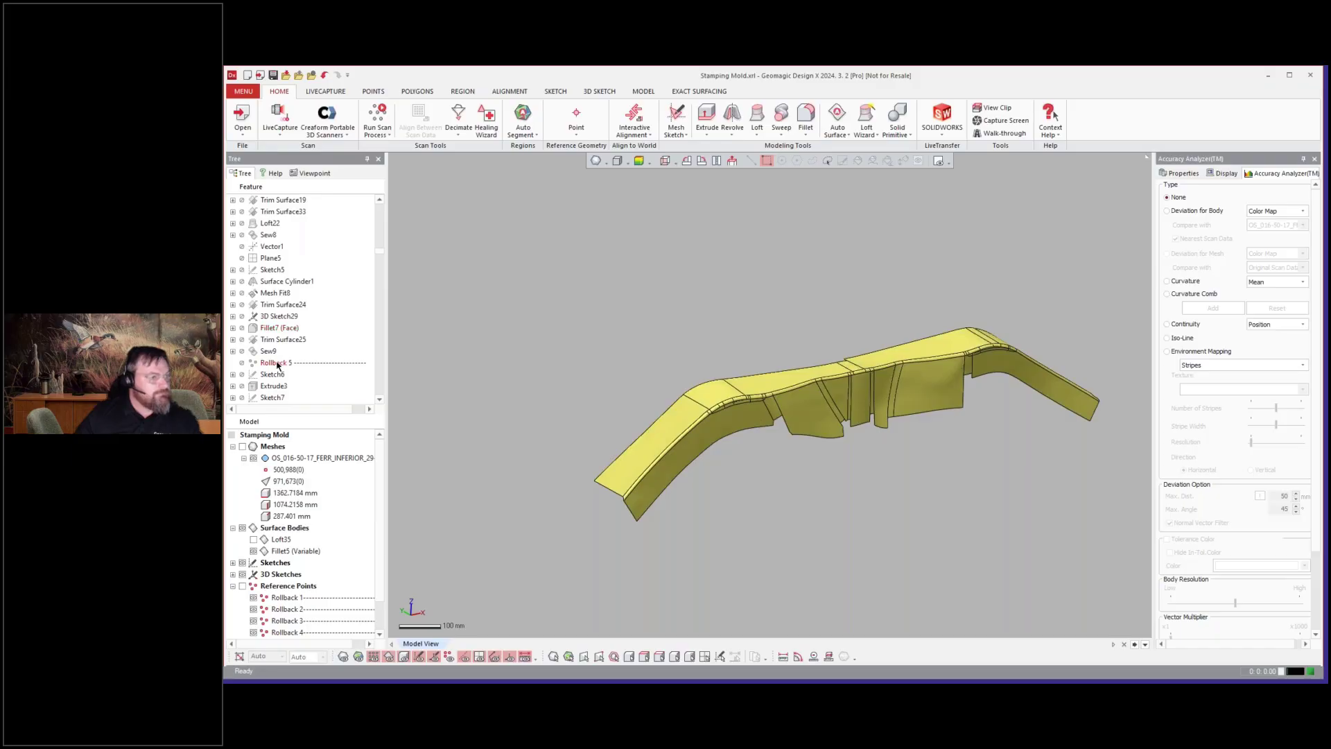
pyautogui.click(277, 366)
pyautogui.rightClick(277, 366)
pyautogui.click(305, 369)
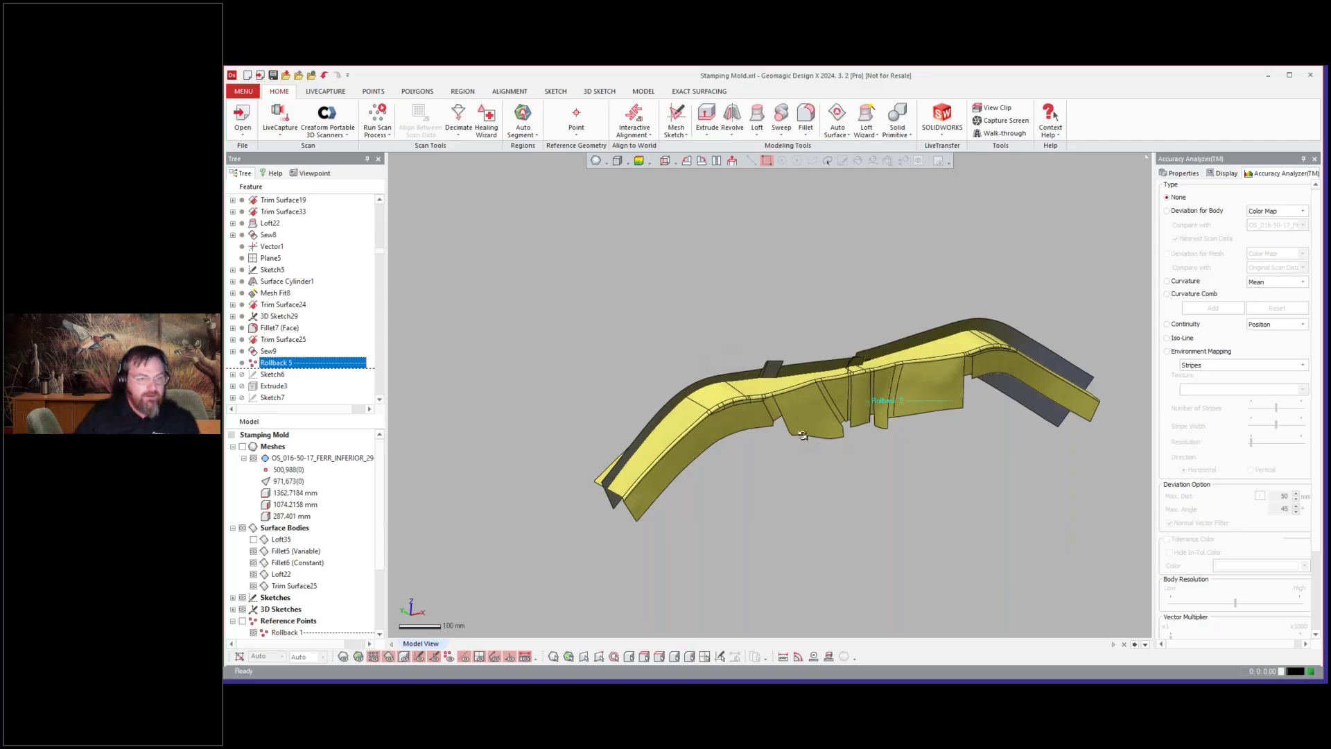
# - Hide the Fillet5 (Variable) surface body and bring the wall junction between Loft22 and Fillet6 (Constant) into close view
pyautogui.click(770, 517)
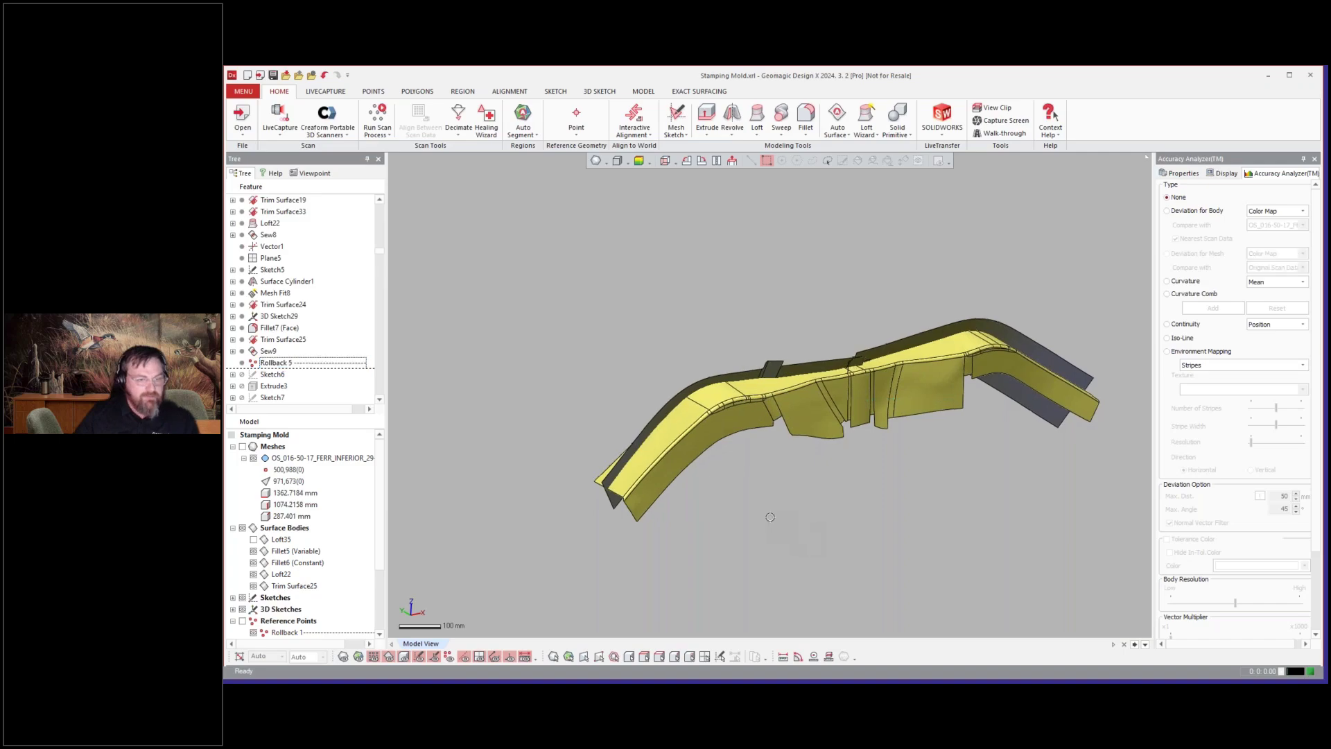
pyautogui.moveTo(770, 517); pyautogui.dragTo(893, 485, button='right')
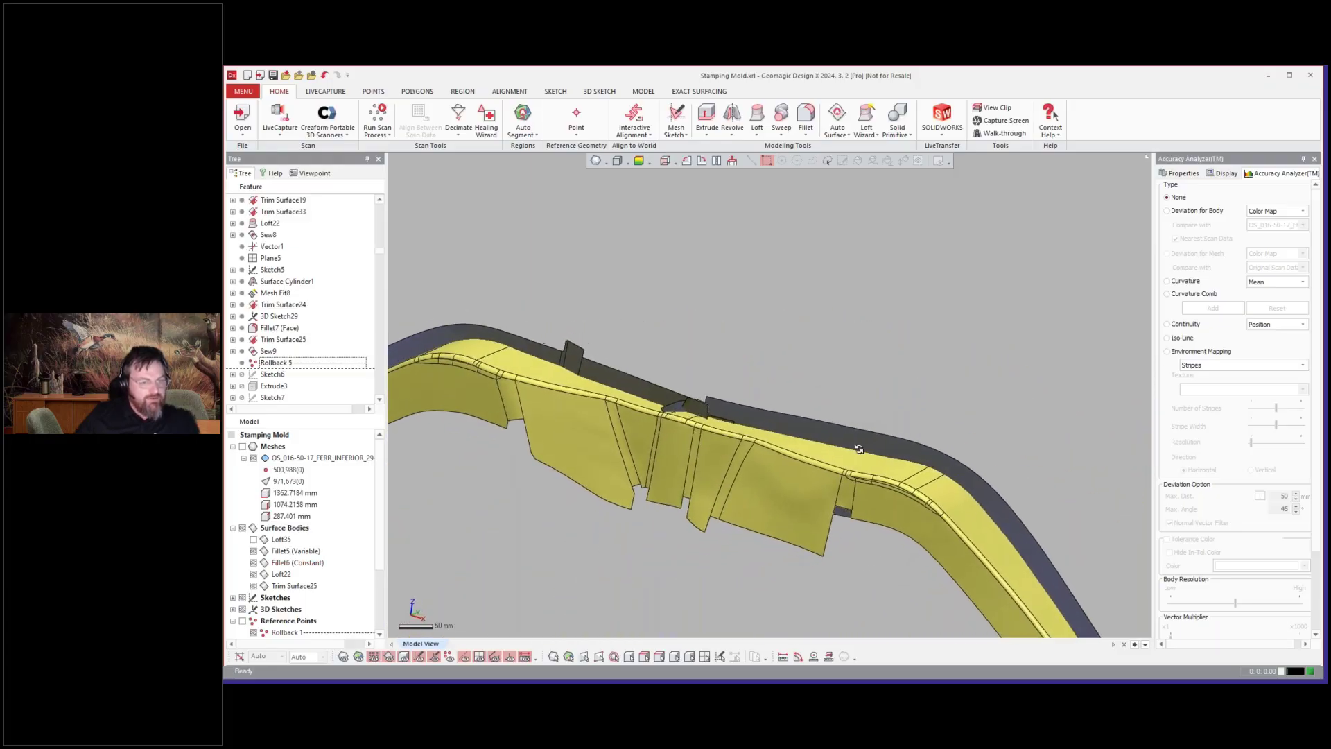
pyautogui.moveTo(858, 450); pyautogui.dragTo(739, 356, button='right')
pyautogui.scroll(5, 739, 356)
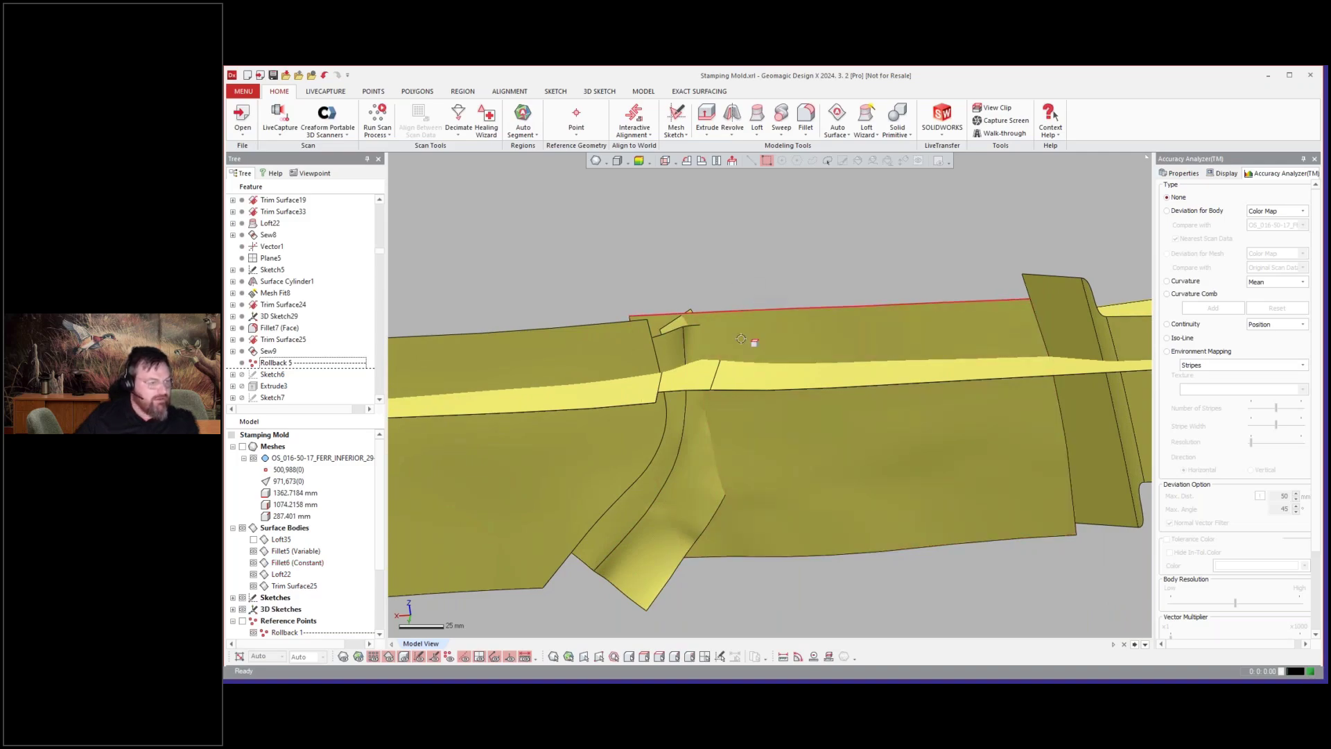
pyautogui.click(253, 551)
pyautogui.moveTo(823, 271); pyautogui.dragTo(838, 261, button='right')
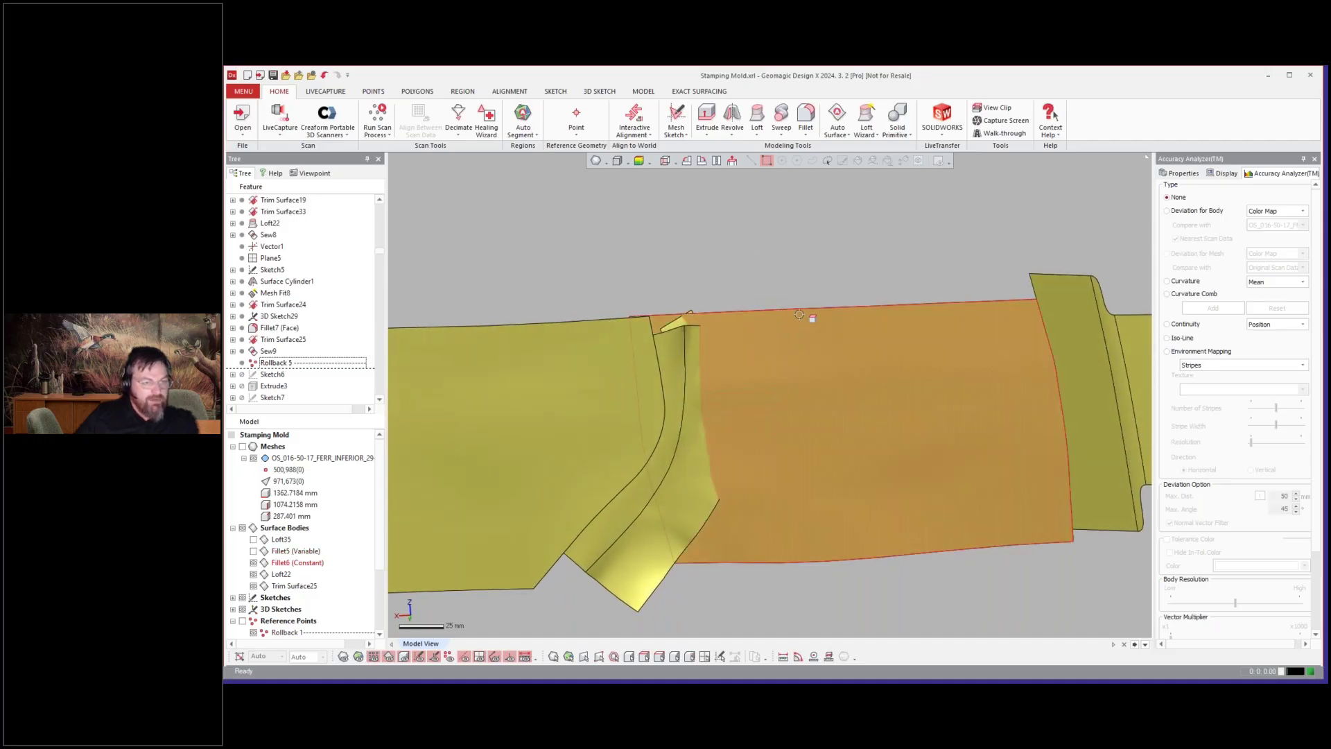
pyautogui.moveTo(756, 295); pyautogui.dragTo(789, 264, button='right')
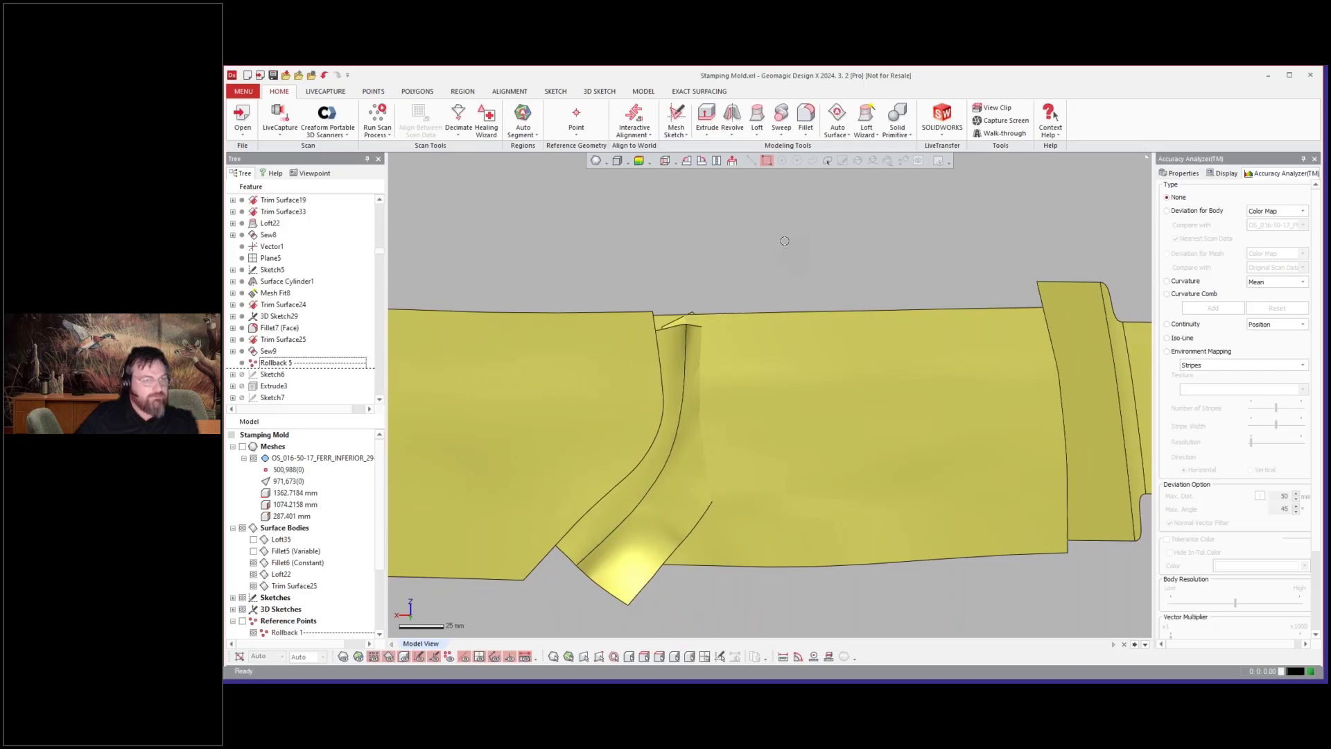
# - Start a 3D sketch and draw a curved three-point spline across the Fillet6 (Constant) wall near the junction, from upper to lower edge
pyautogui.rightClick(783, 241)
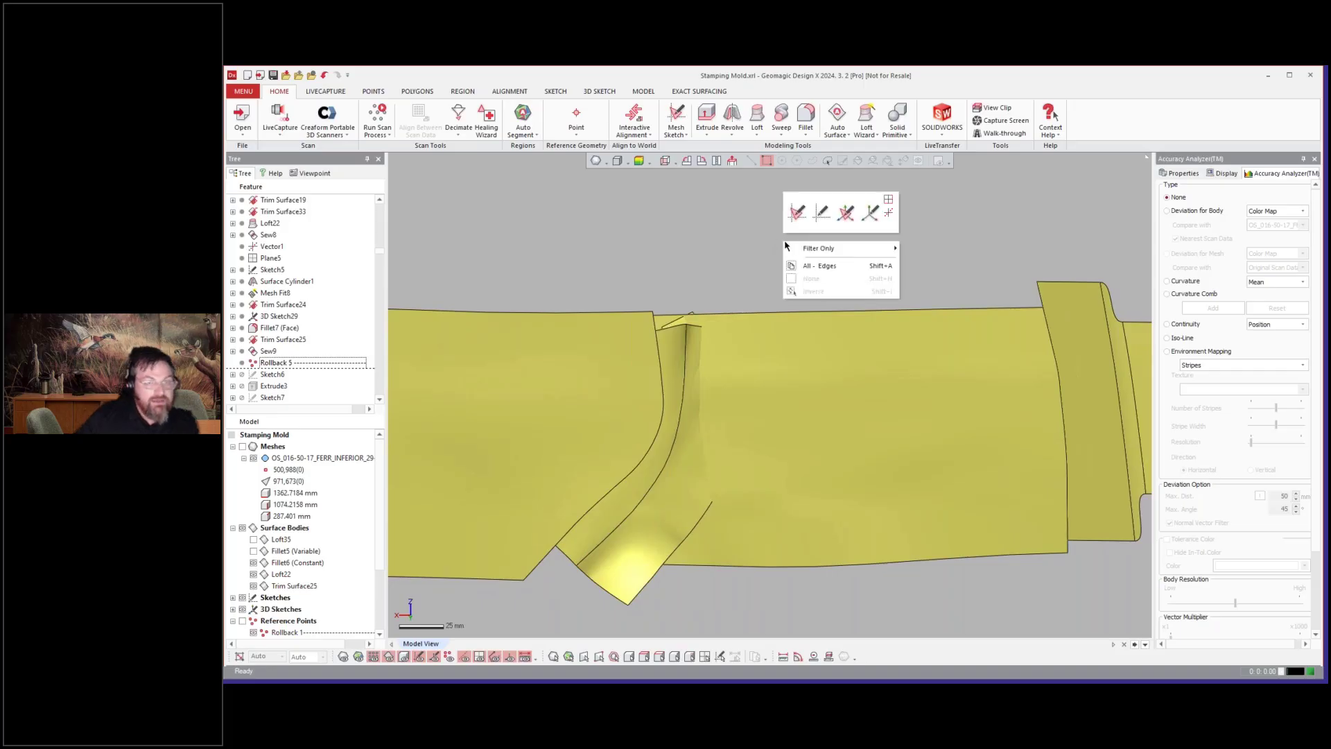
pyautogui.click(869, 212)
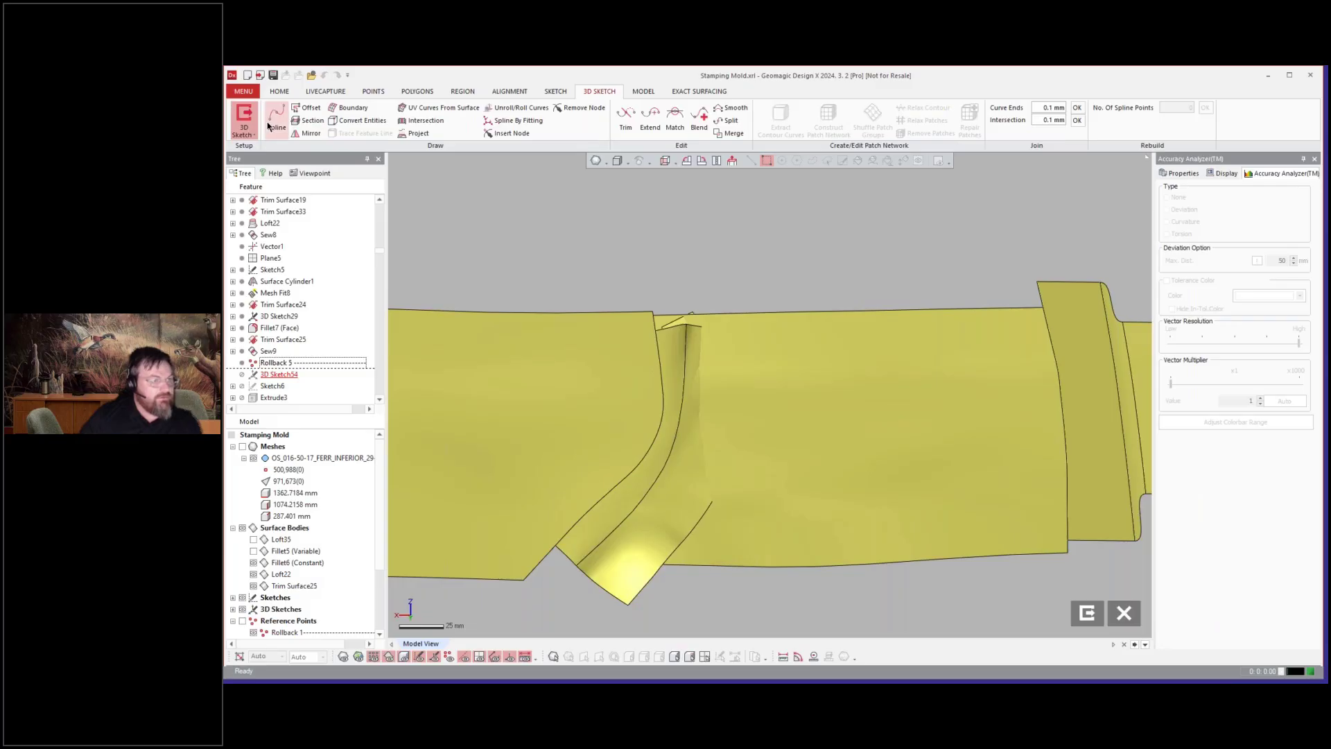
pyautogui.click(271, 123)
pyautogui.click(781, 312)
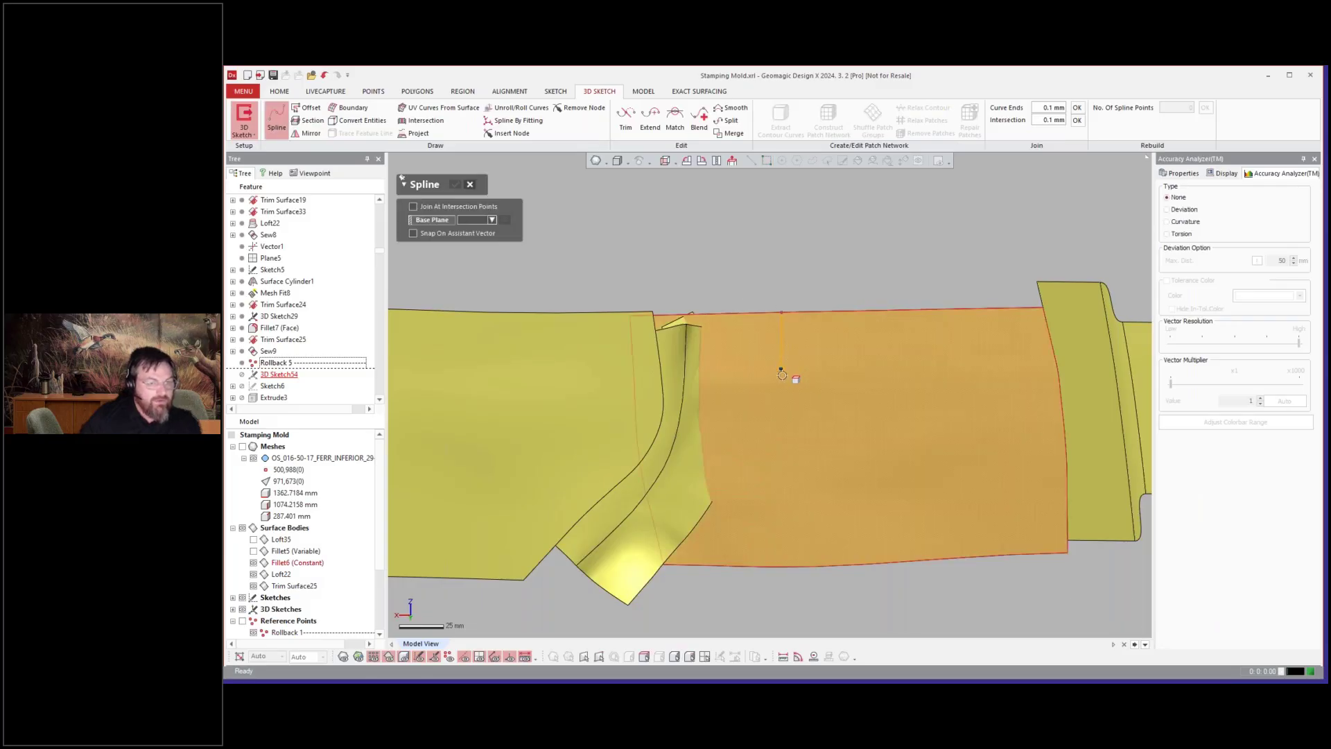
pyautogui.click(768, 436)
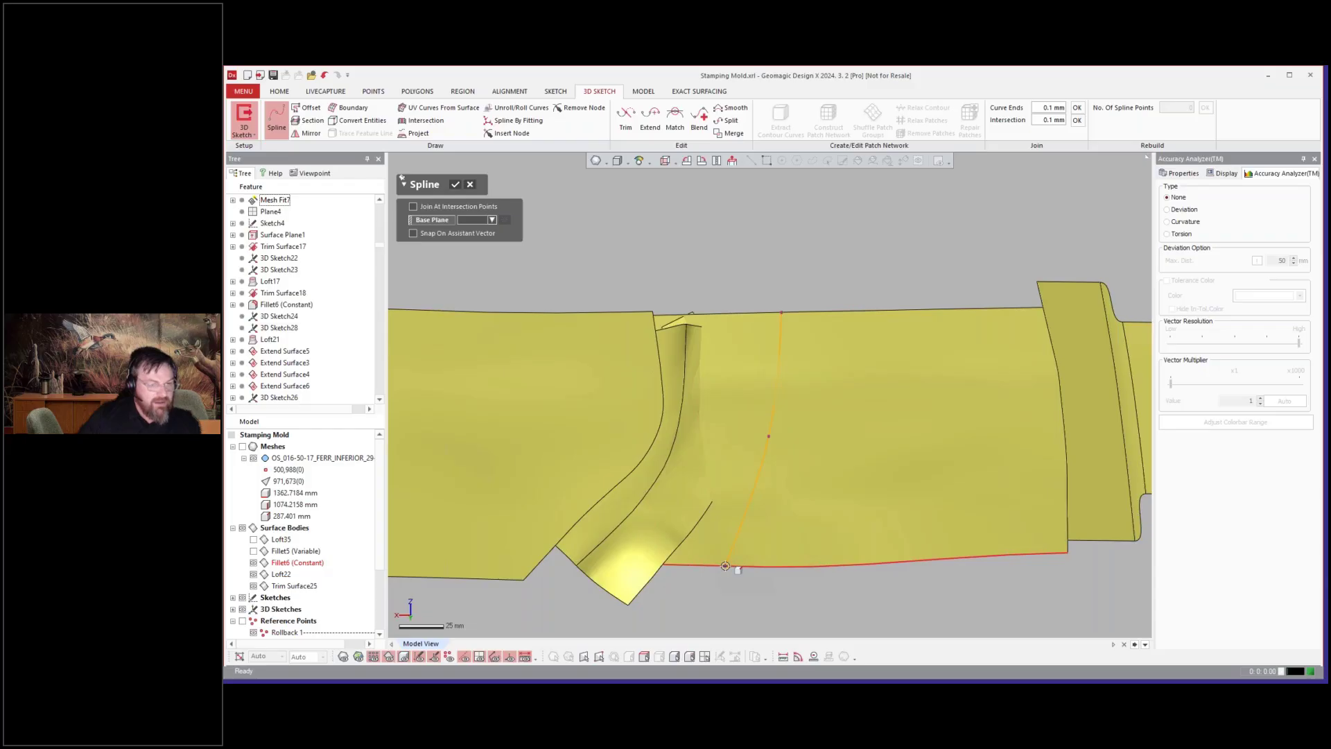
pyautogui.click(725, 566)
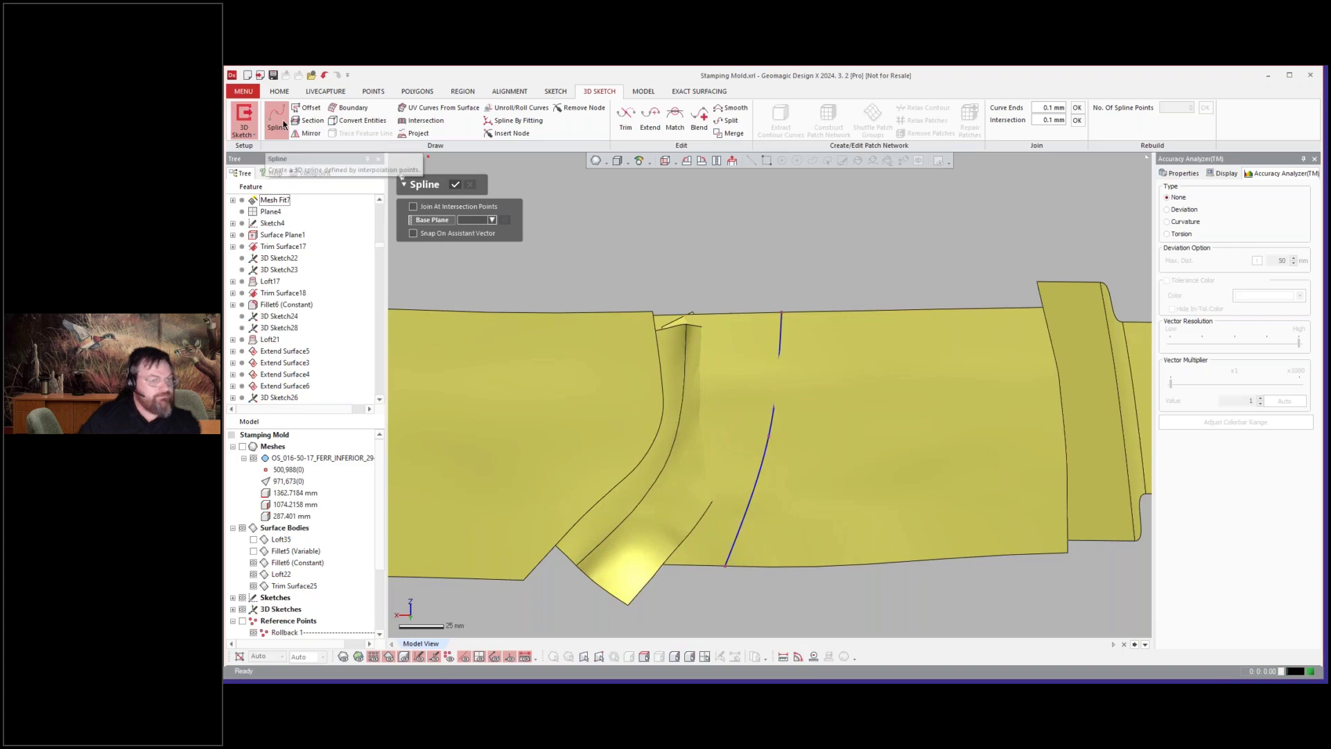
# - Draw a second four-point spline along the curved Loft22 transition strip from its upper end to its lower edge, and finish the 3D sketch
pyautogui.click(697, 327)
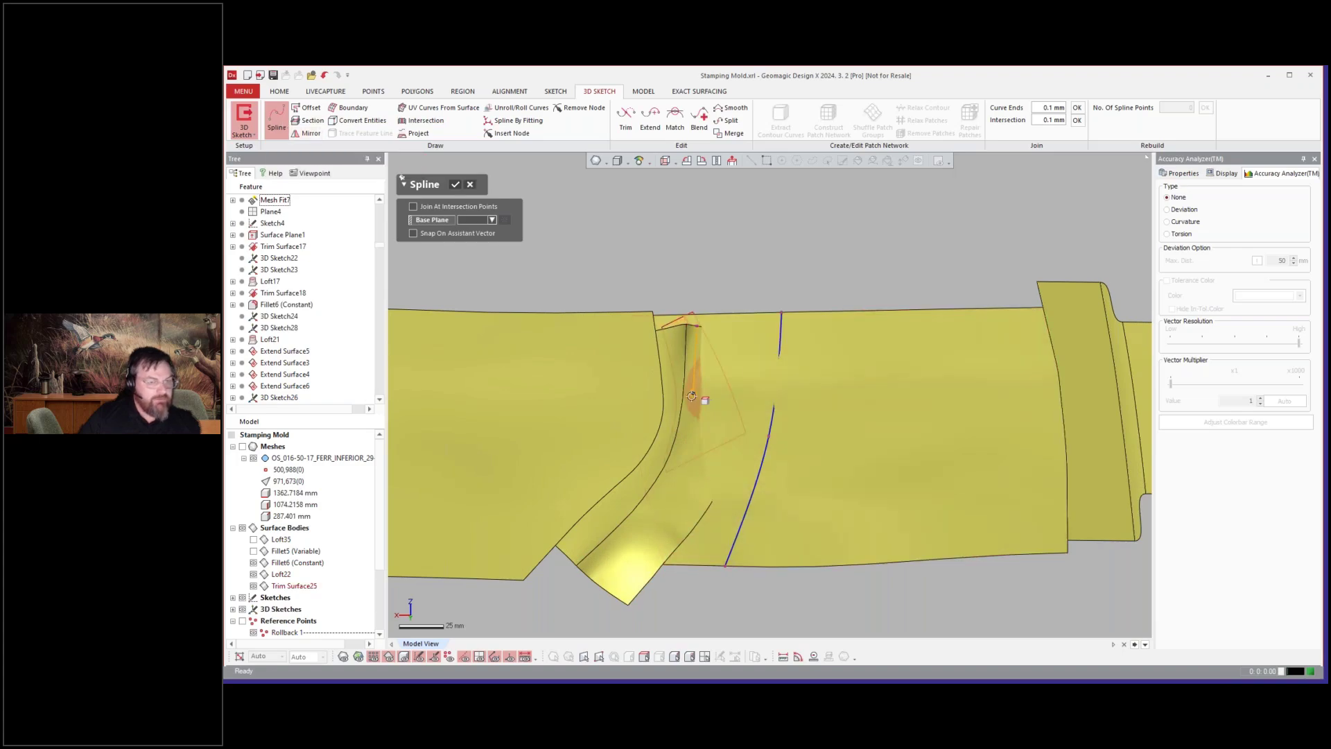
pyautogui.click(667, 503)
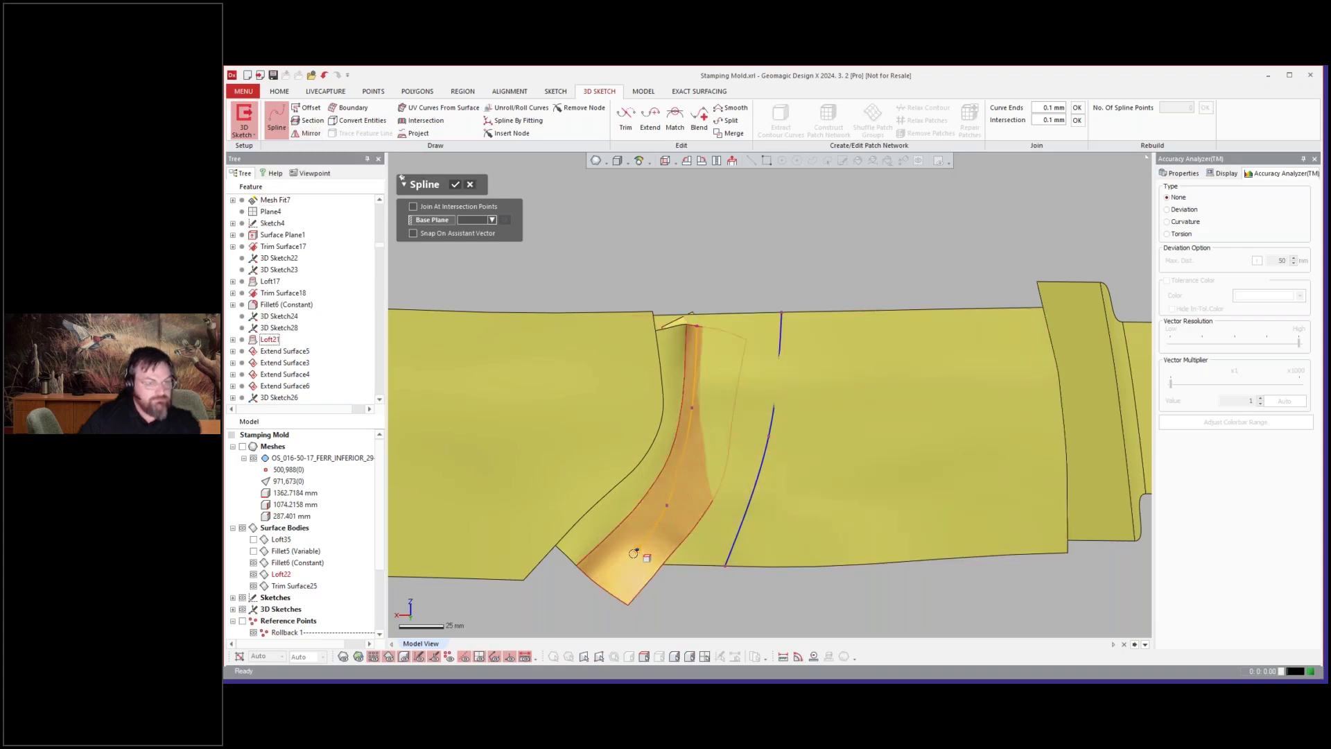
pyautogui.doubleClick(601, 586)
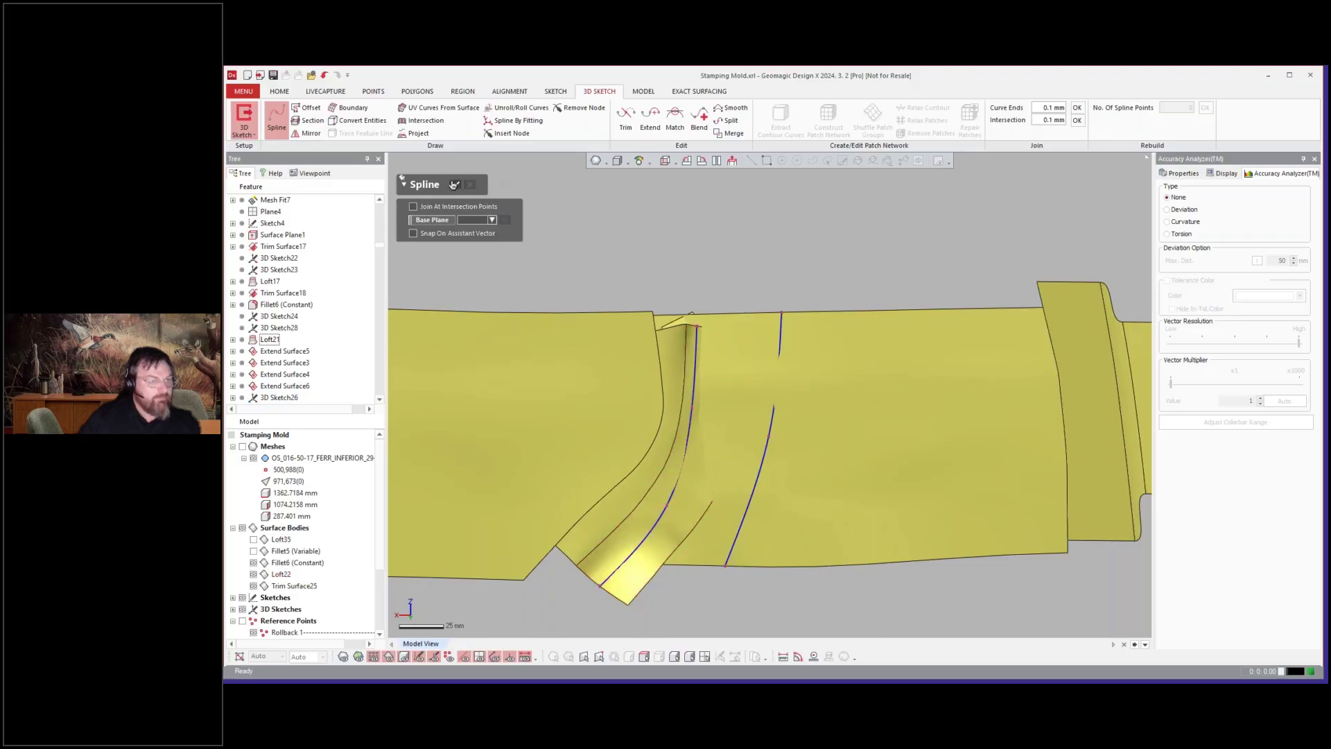
pyautogui.click(454, 185)
pyautogui.scroll(-1, 839, 285)
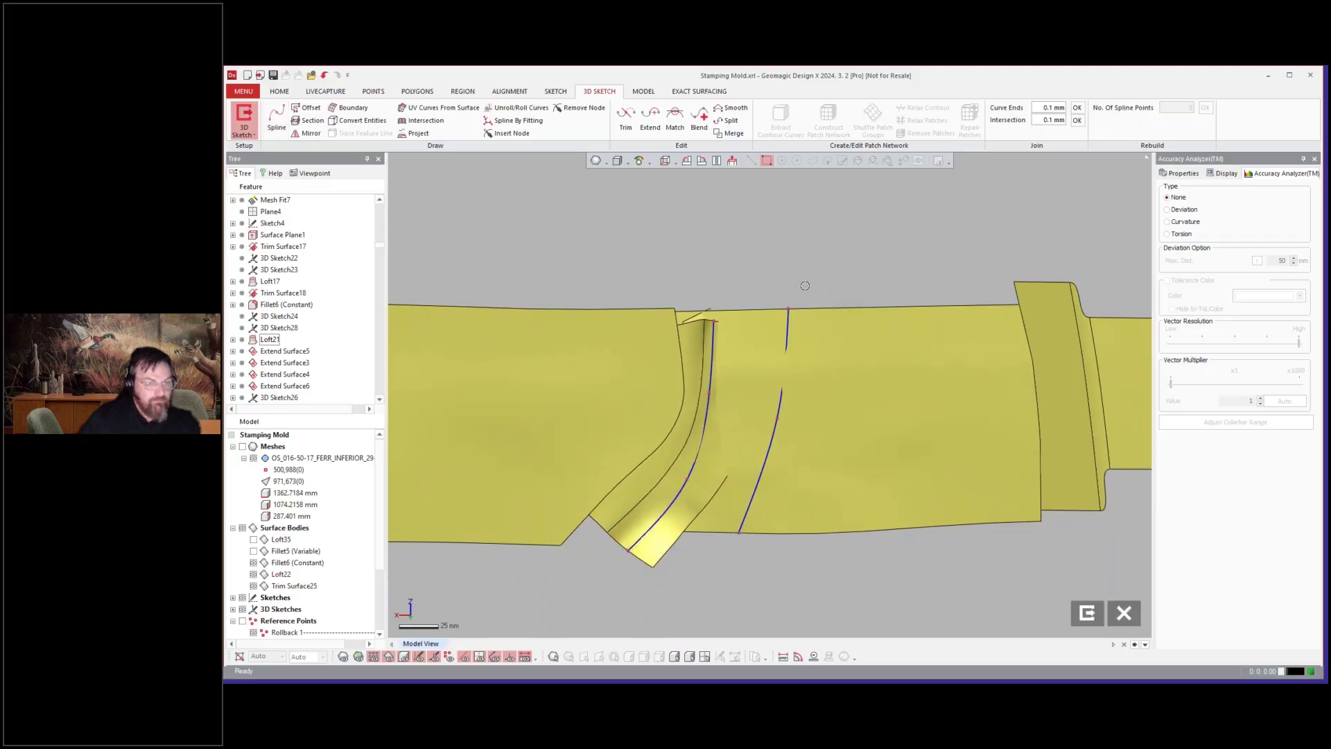
pyautogui.click(1088, 613)
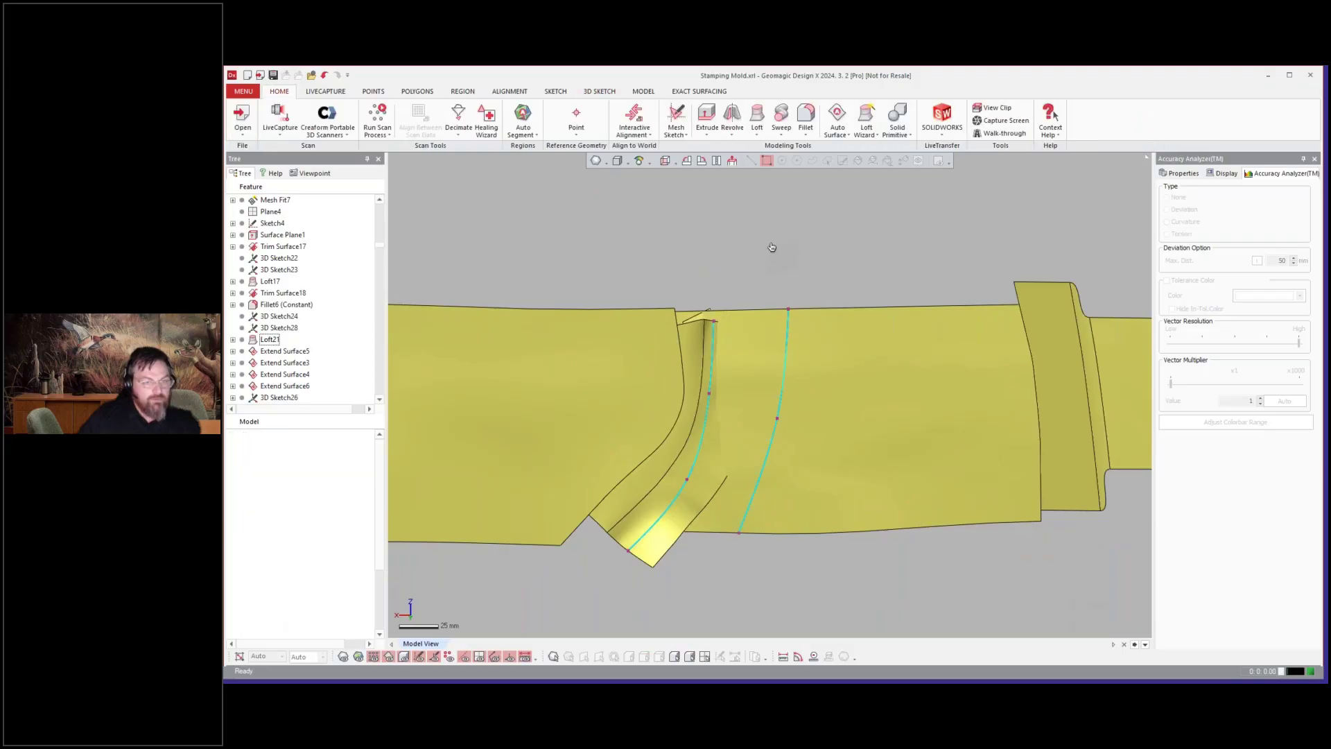
# - Trim the Fillet6 (Constant) surface with the spline drawn across it, keeping the large portion away from the junction
pyautogui.click(644, 92)
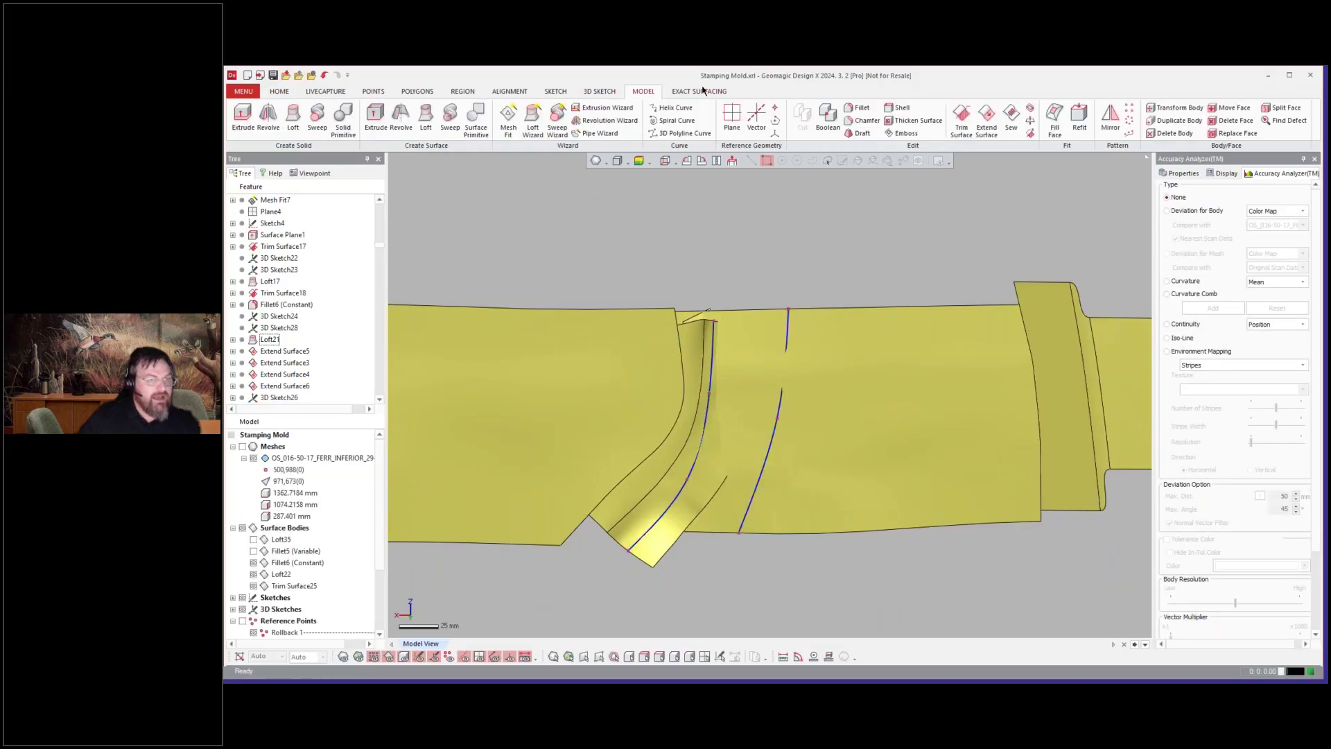
pyautogui.click(963, 118)
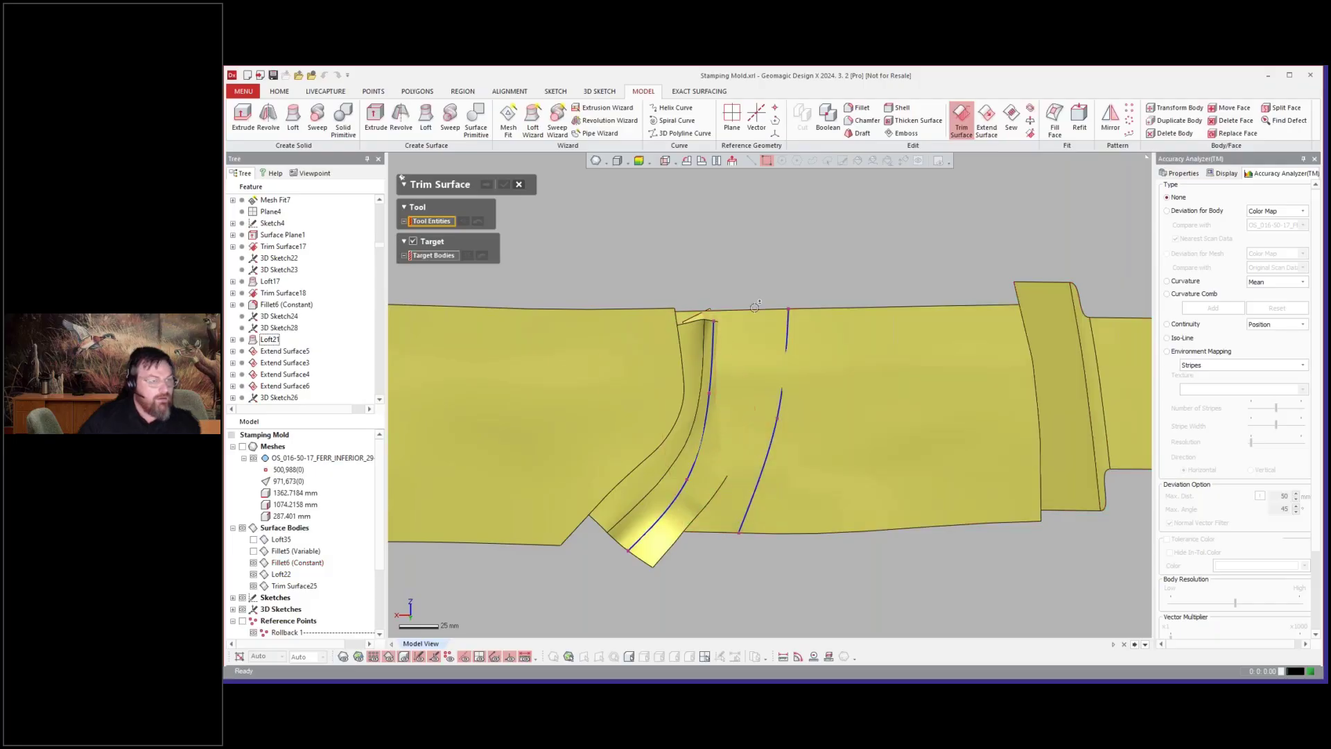
pyautogui.click(787, 332)
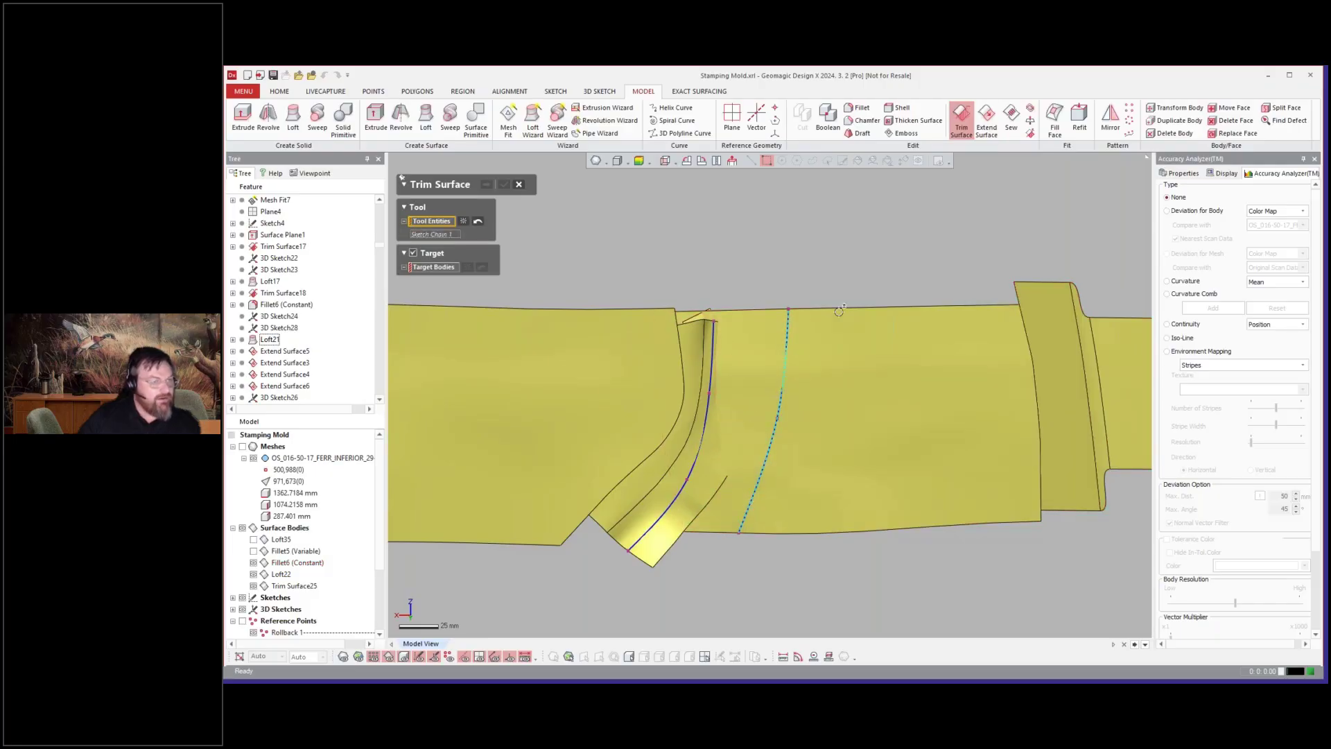
pyautogui.press('Tab')
pyautogui.click(848, 335)
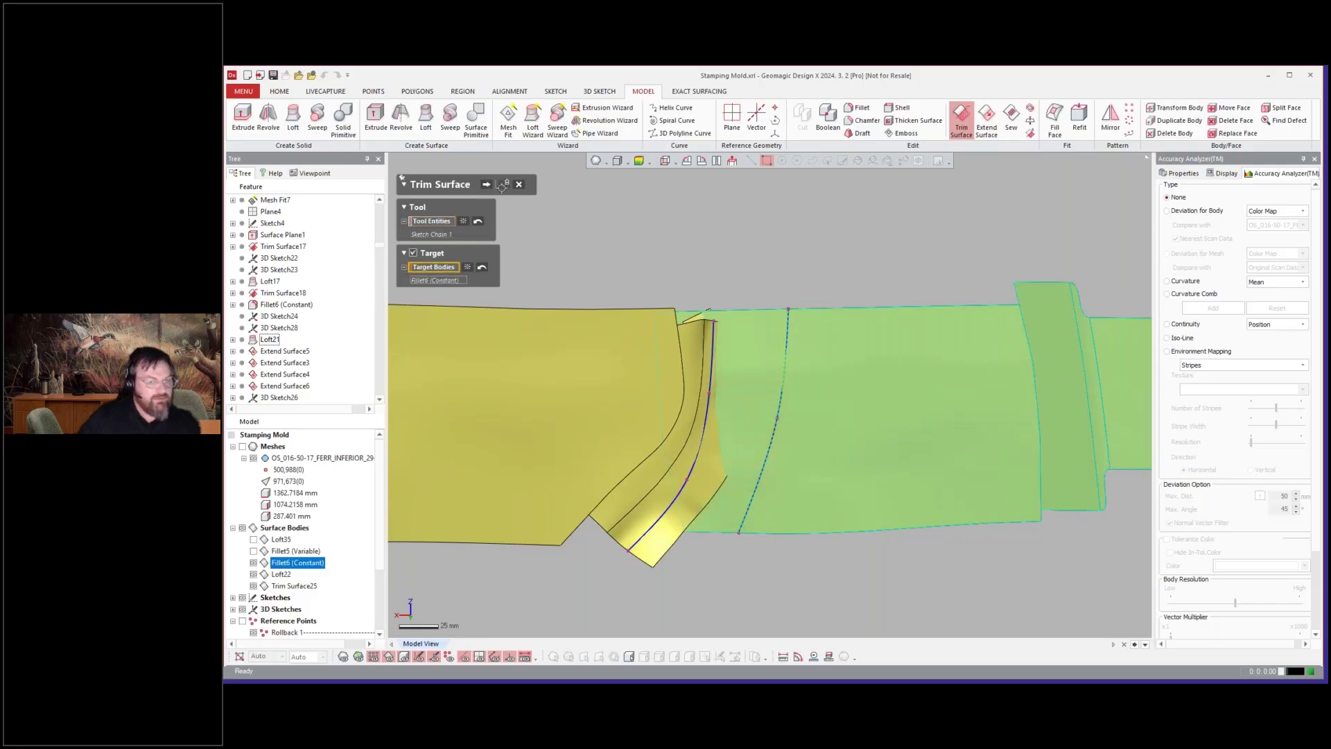
pyautogui.click(487, 184)
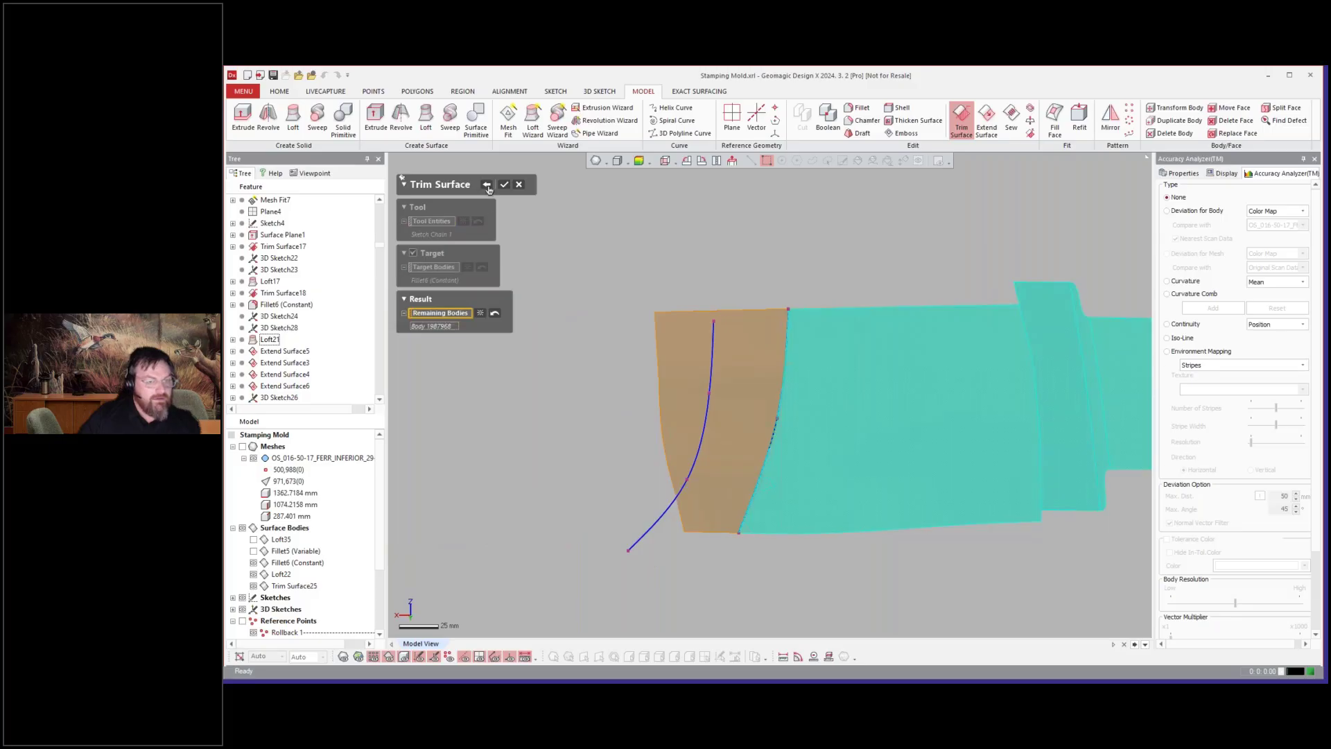
pyautogui.click(506, 185)
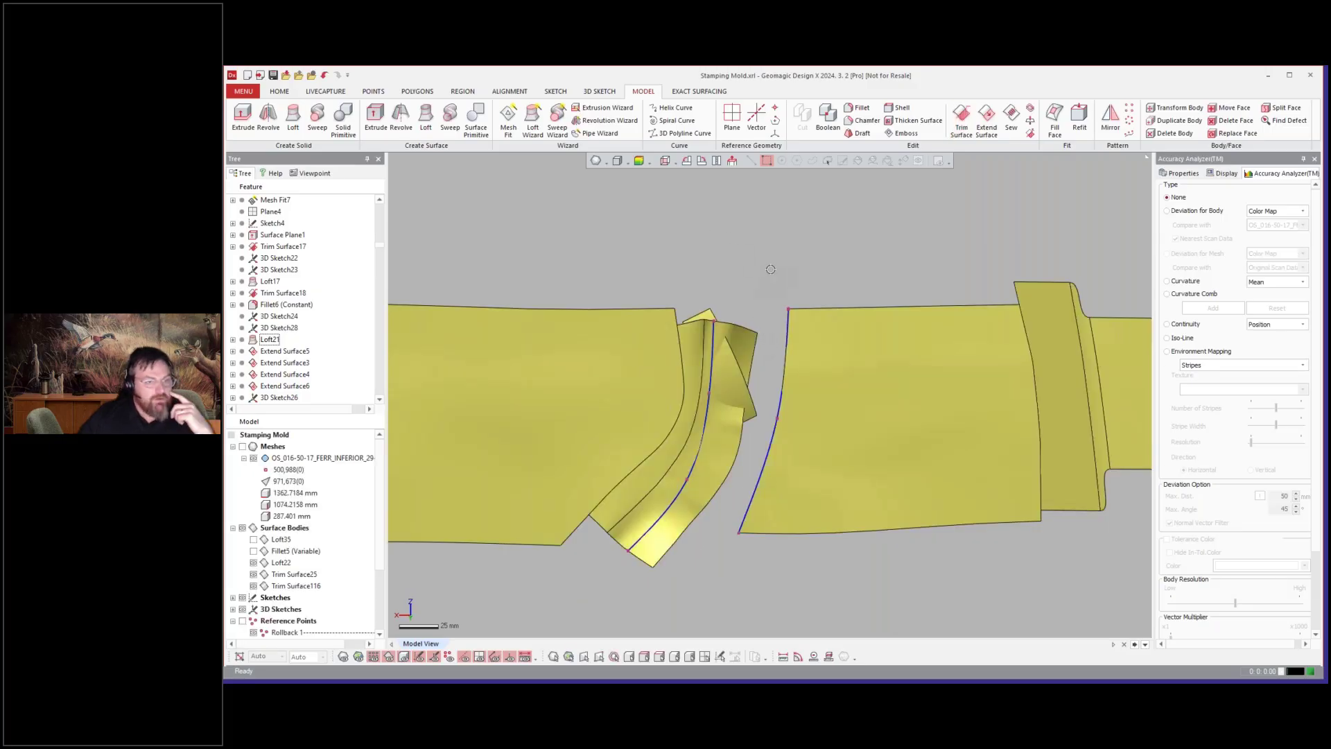
# - Trim the Loft22 surface with the spline along its transition strip, keeping the large wall side and removing the outer strip
pyautogui.click(970, 116)
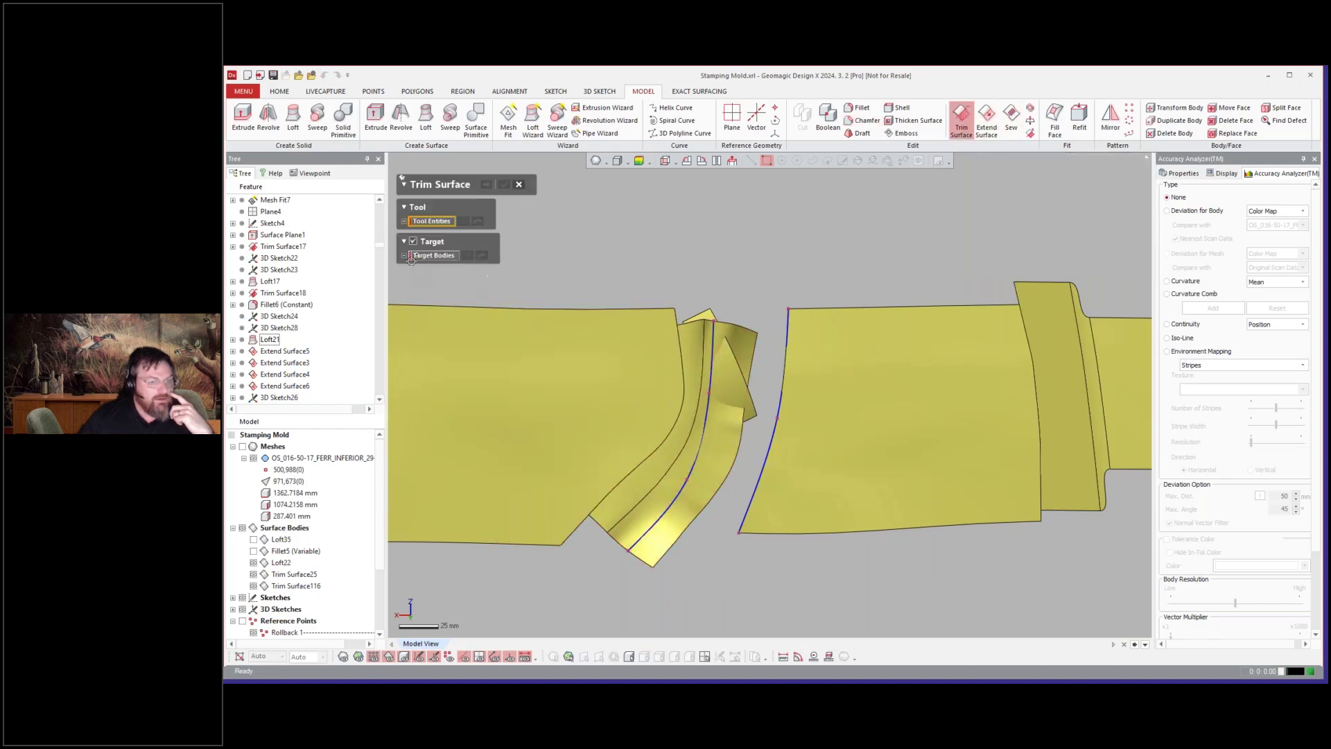
pyautogui.click(432, 256)
pyautogui.click(721, 417)
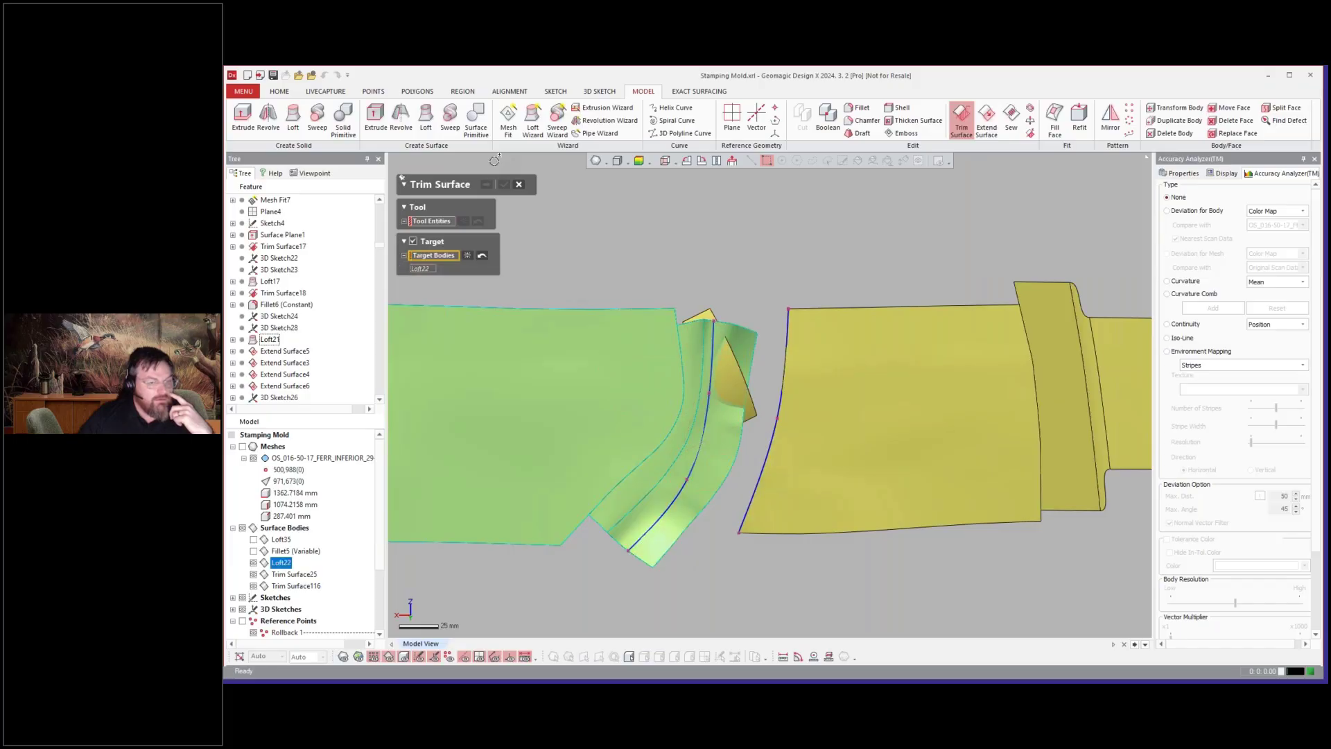
pyautogui.click(444, 223)
pyautogui.click(702, 436)
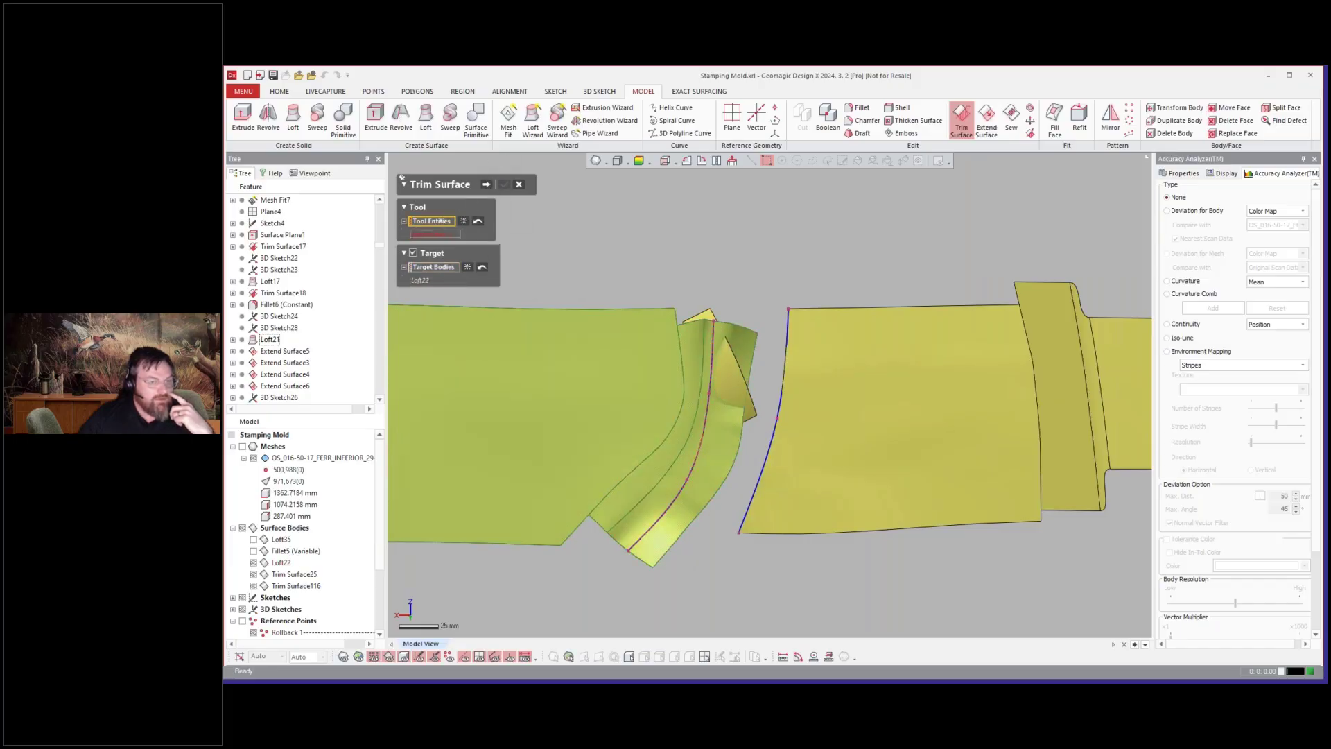
pyautogui.click(486, 185)
pyautogui.click(692, 365)
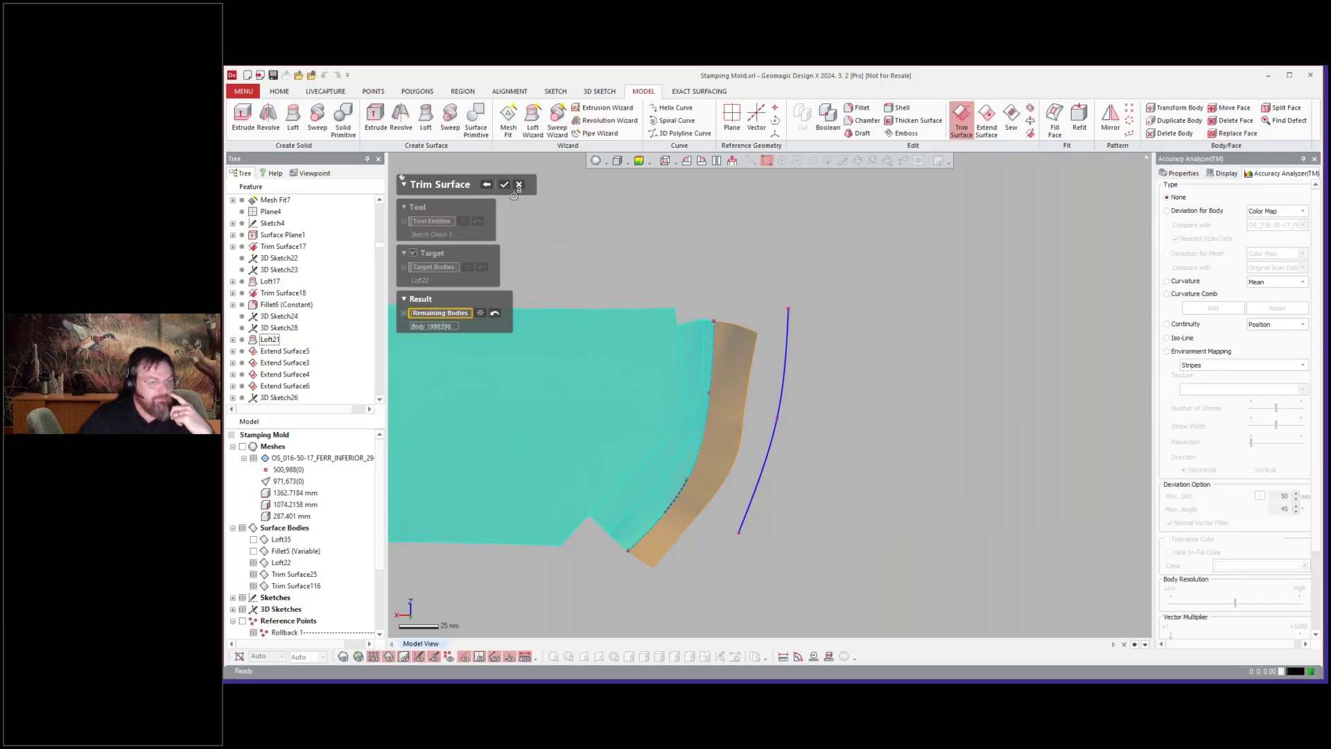
pyautogui.click(504, 184)
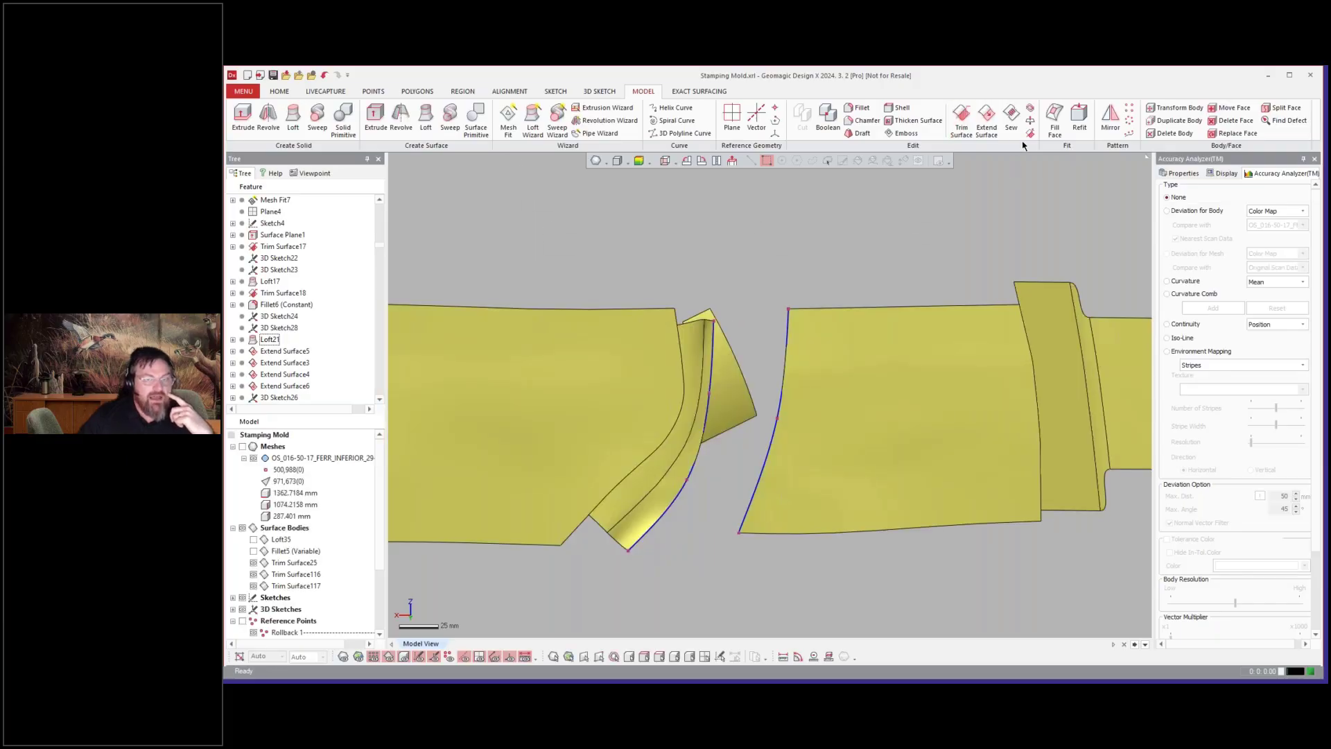
# - Try a surface loft between the two sketched splines, checking the start and end constraint options before clearing the selected profiles
pyautogui.click(425, 116)
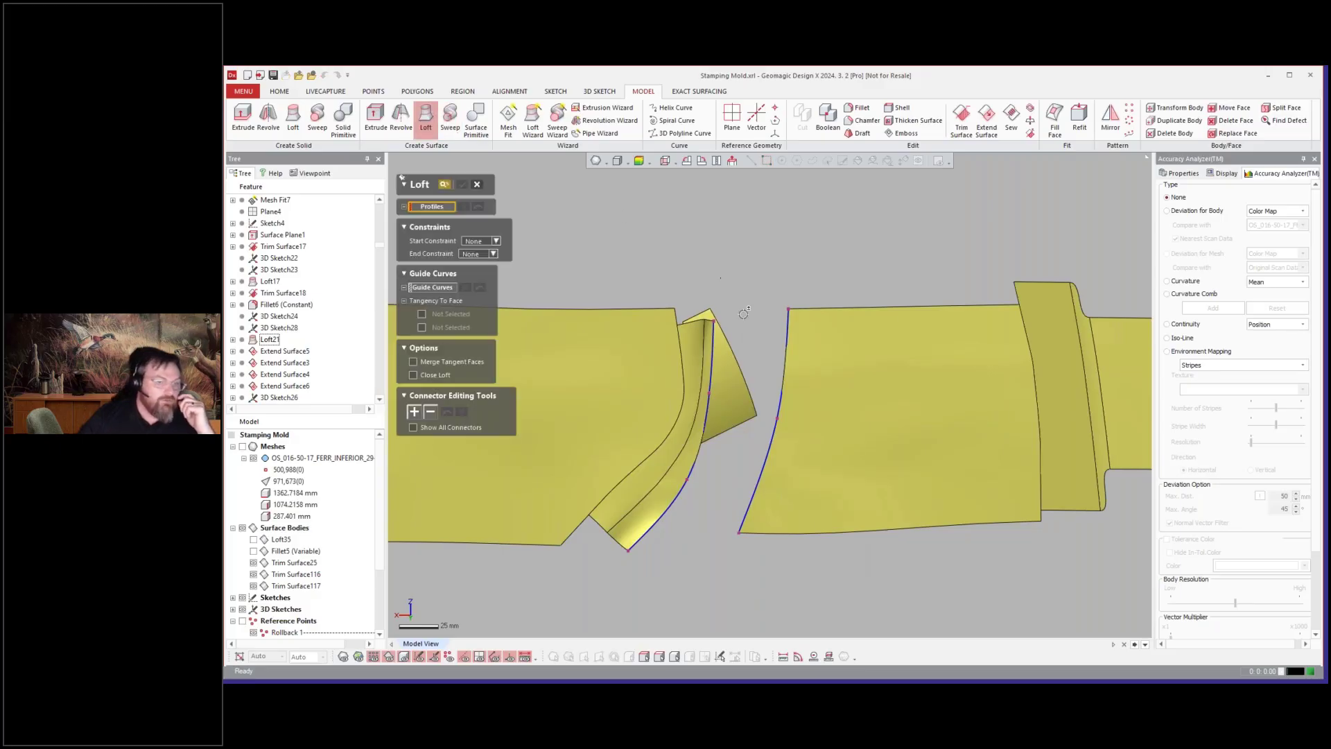
pyautogui.click(712, 336)
pyautogui.click(788, 322)
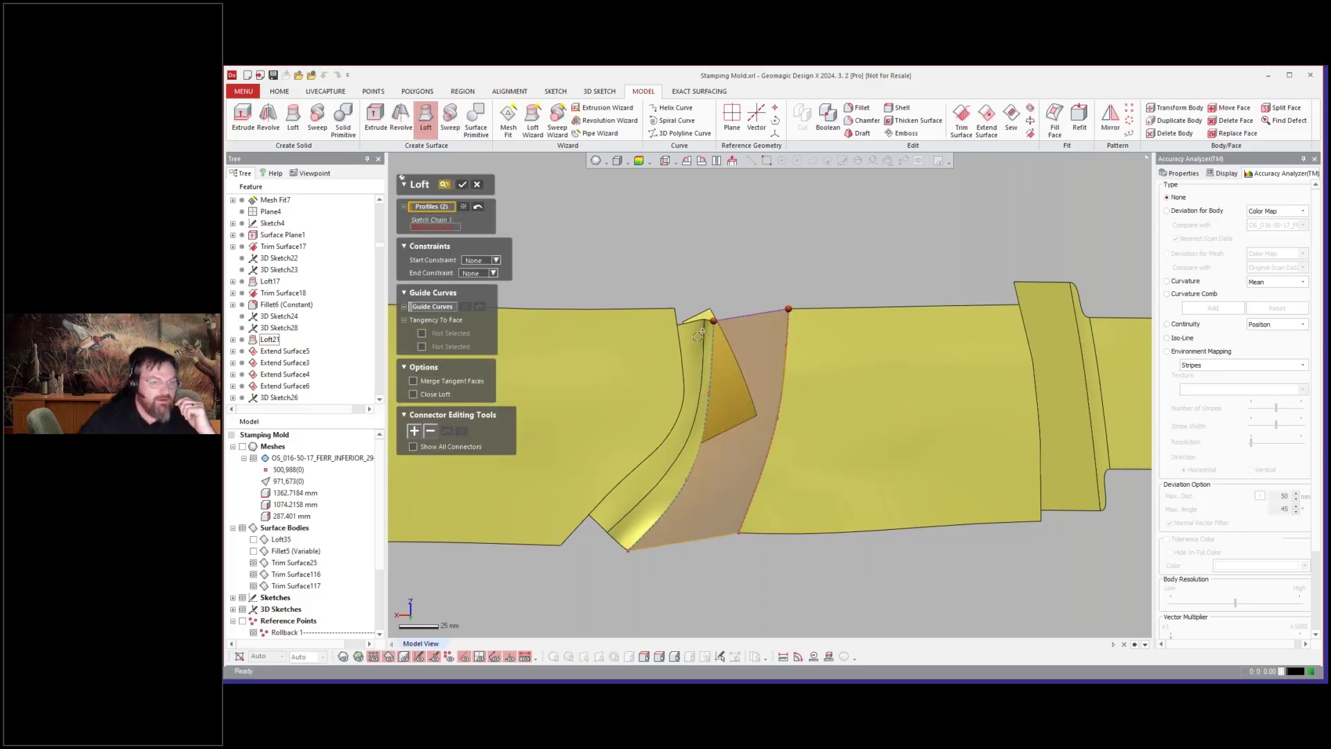
pyautogui.click(491, 261)
pyautogui.click(487, 271)
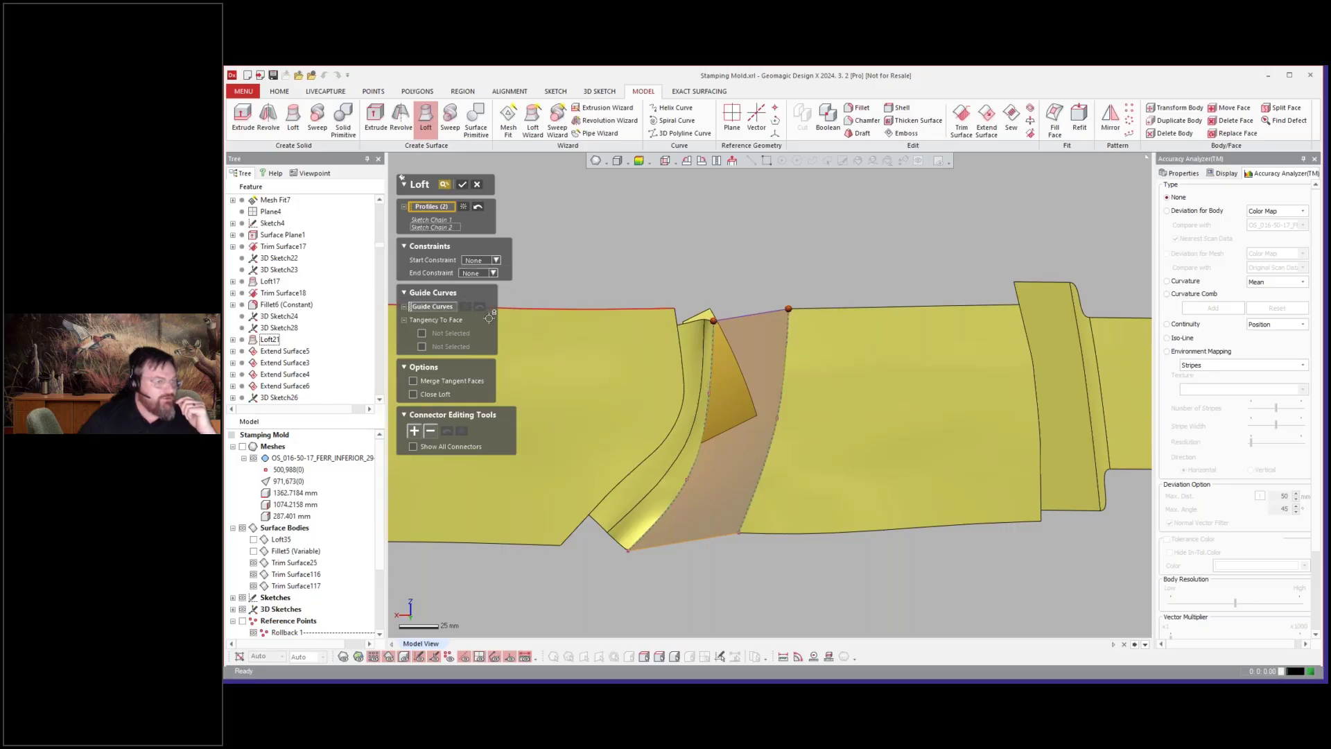
pyautogui.click(493, 273)
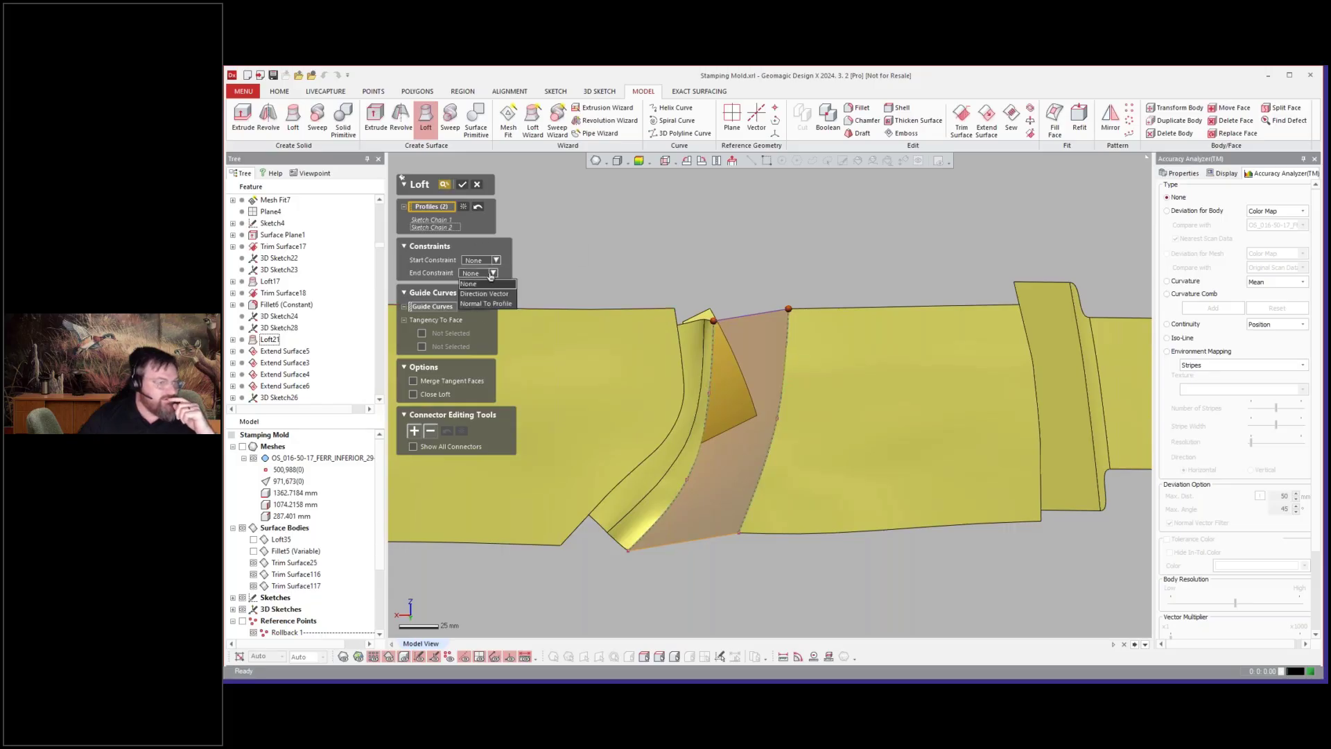
pyautogui.click(435, 274)
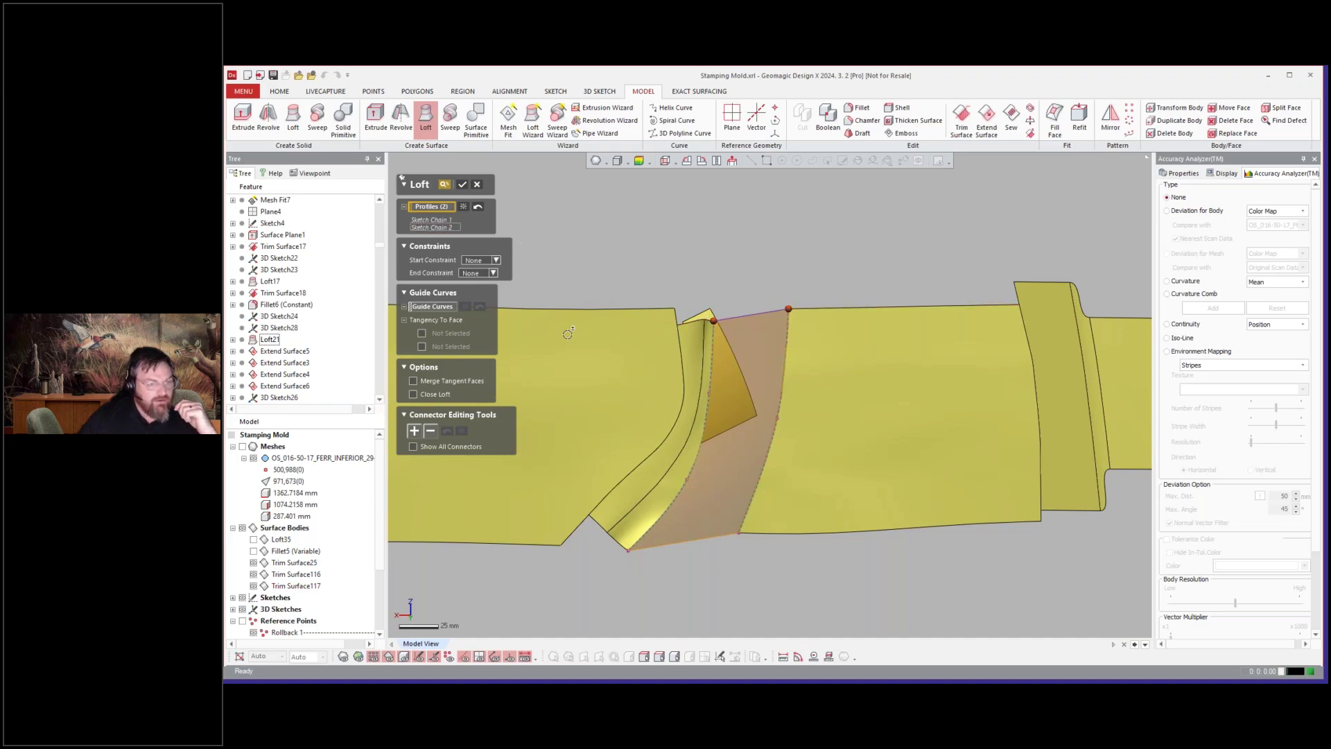
pyautogui.click(475, 262)
pyautogui.click(445, 248)
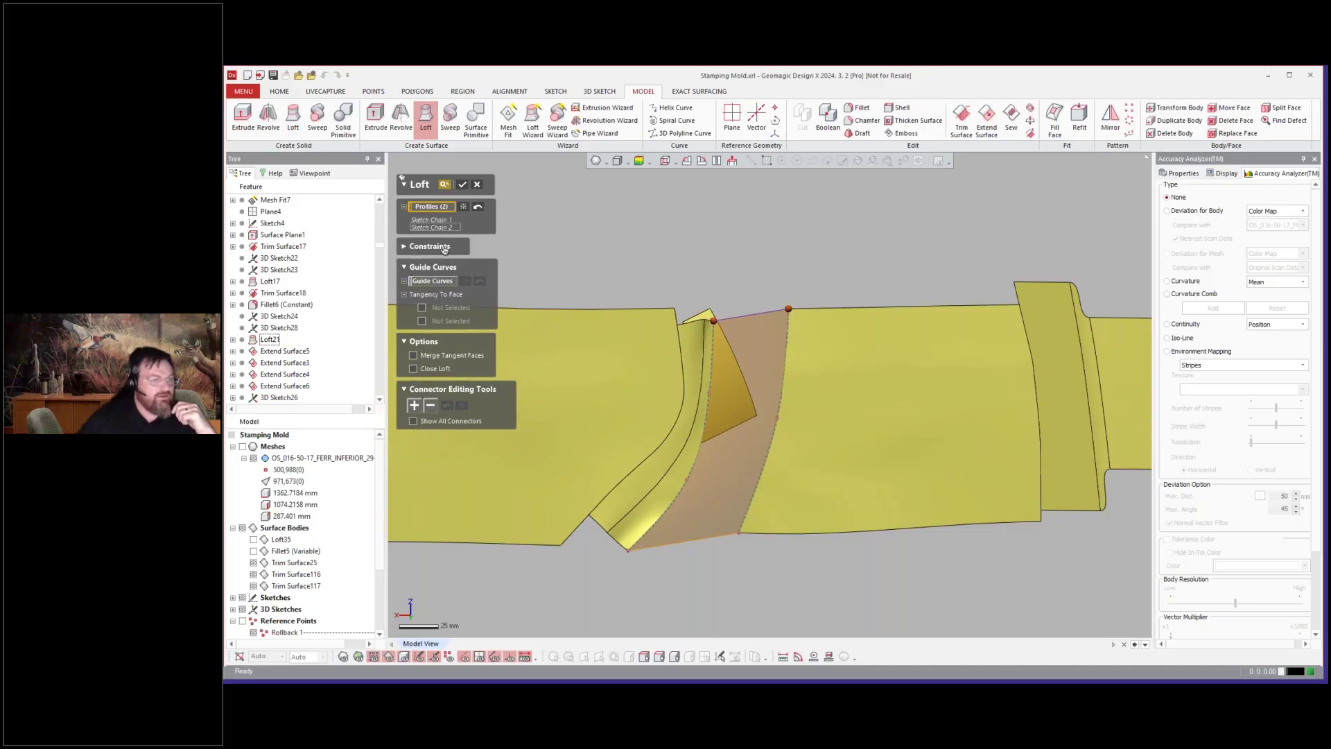
pyautogui.click(445, 247)
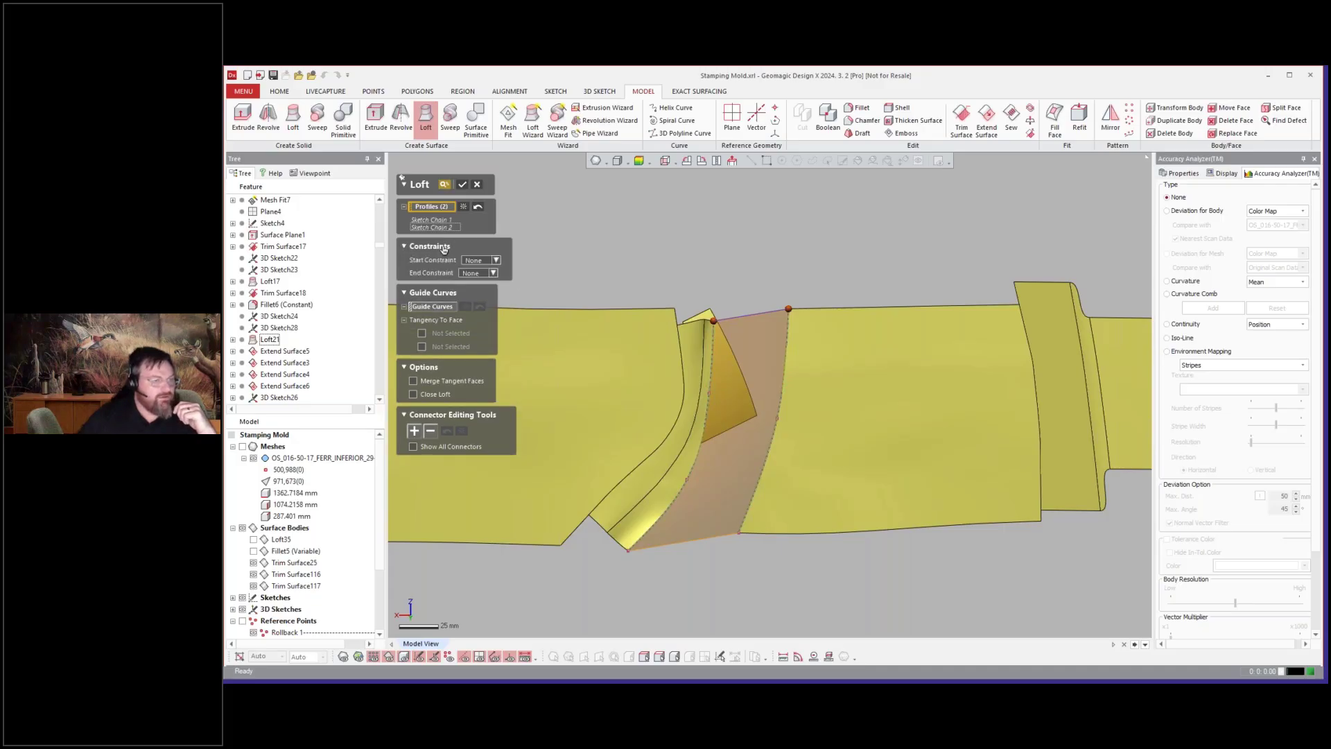
pyautogui.click(463, 207)
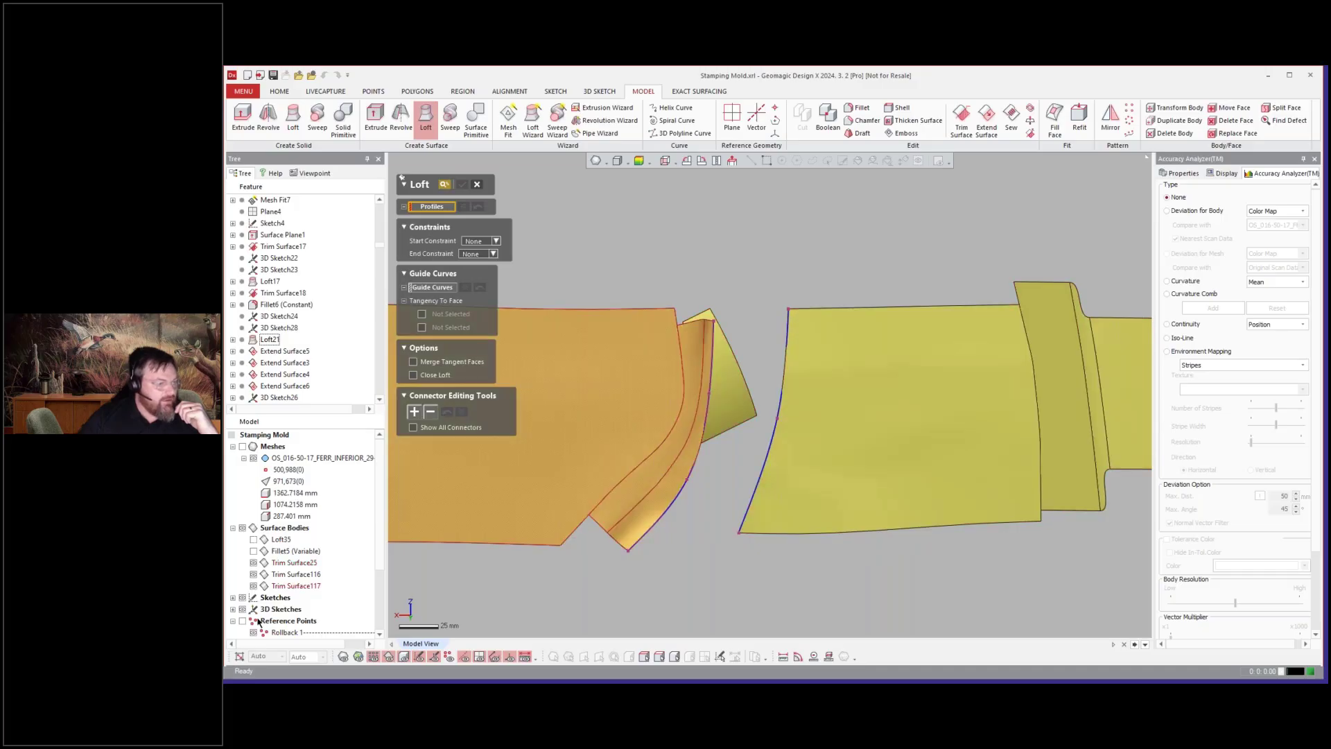
# - Loft a surface between the facing edges of the two trimmed surfaces, with Curvature To Face as both start and end constraint
pyautogui.click(714, 348)
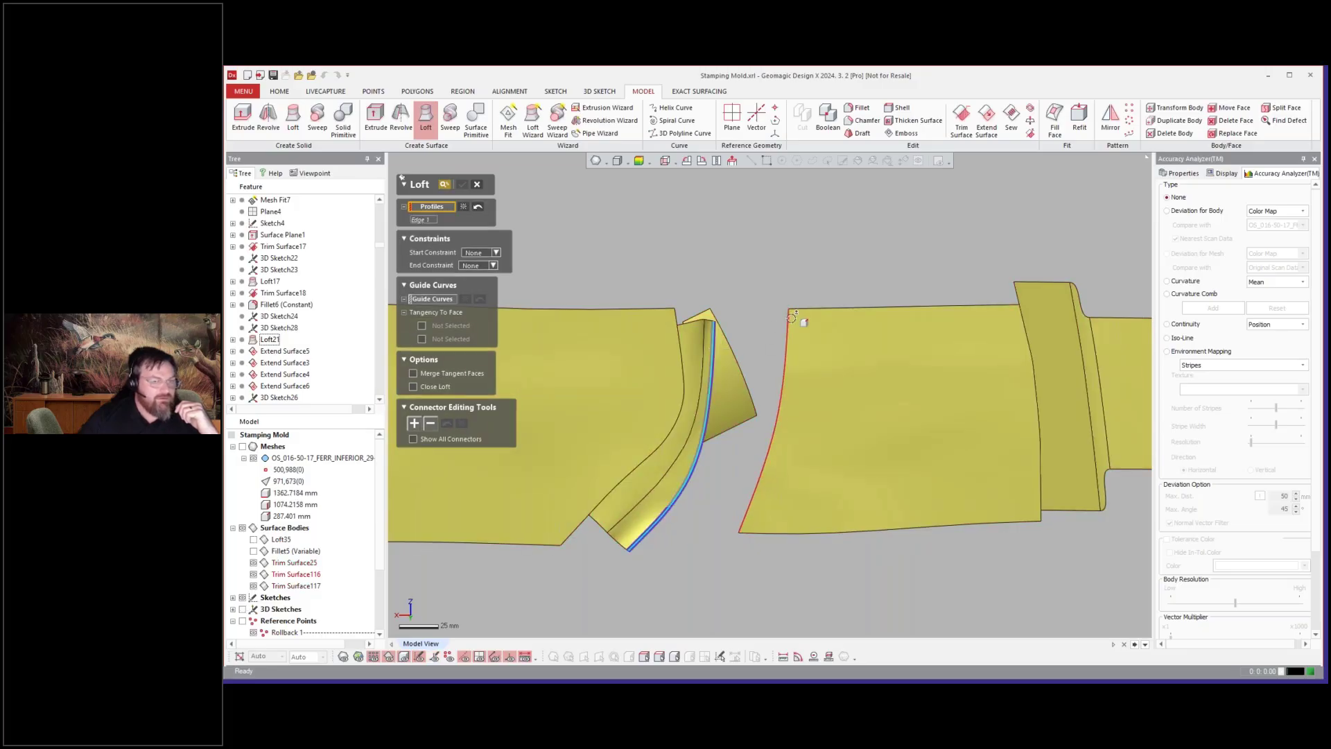
pyautogui.click(791, 316)
pyautogui.click(496, 261)
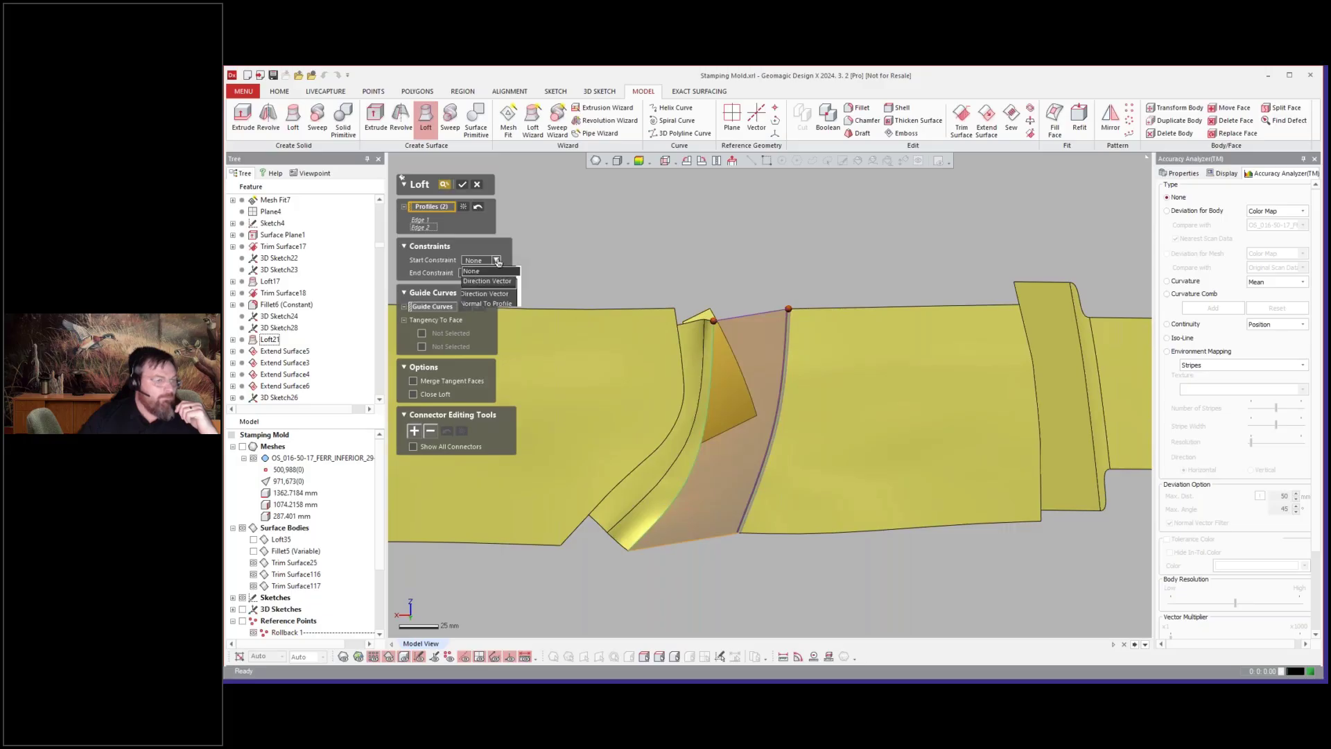
pyautogui.click(497, 301)
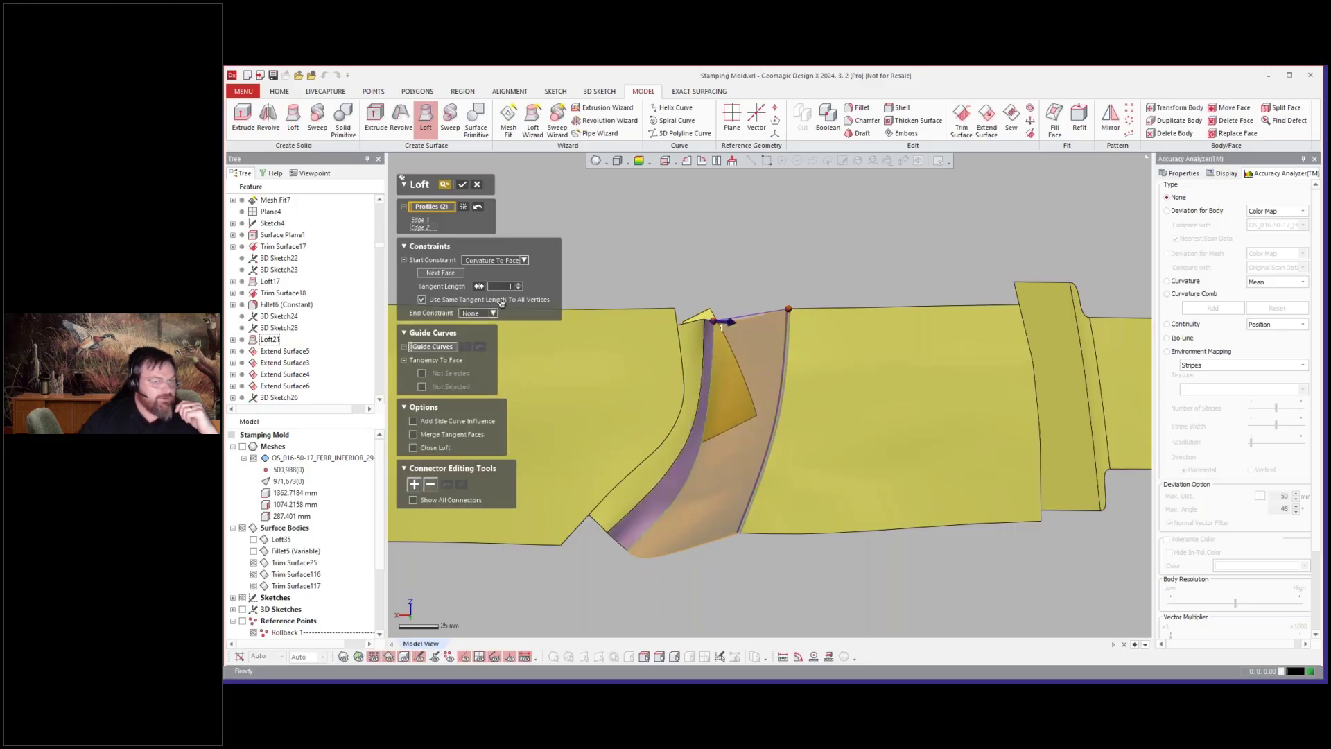
pyautogui.click(485, 313)
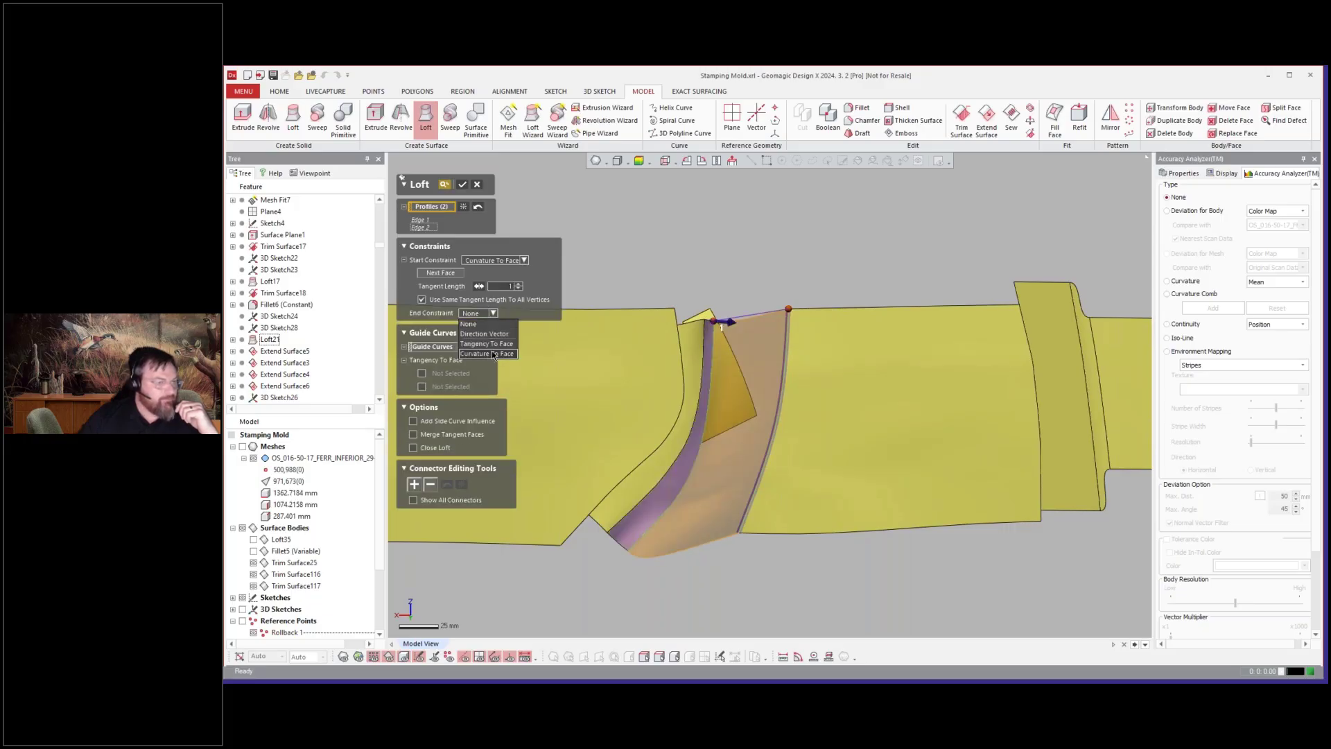
pyautogui.click(494, 354)
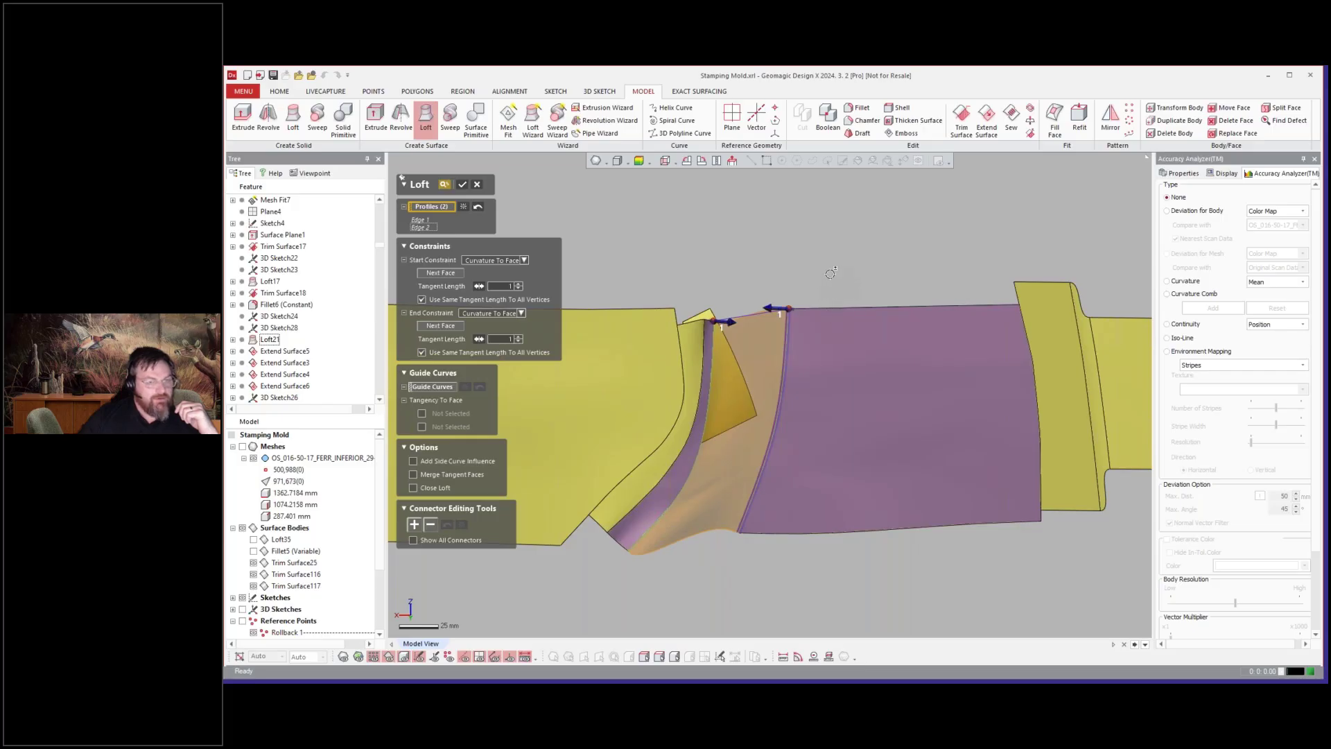
pyautogui.moveTo(829, 274); pyautogui.dragTo(846, 325, button='right')
pyautogui.scroll(-2, 836, 272)
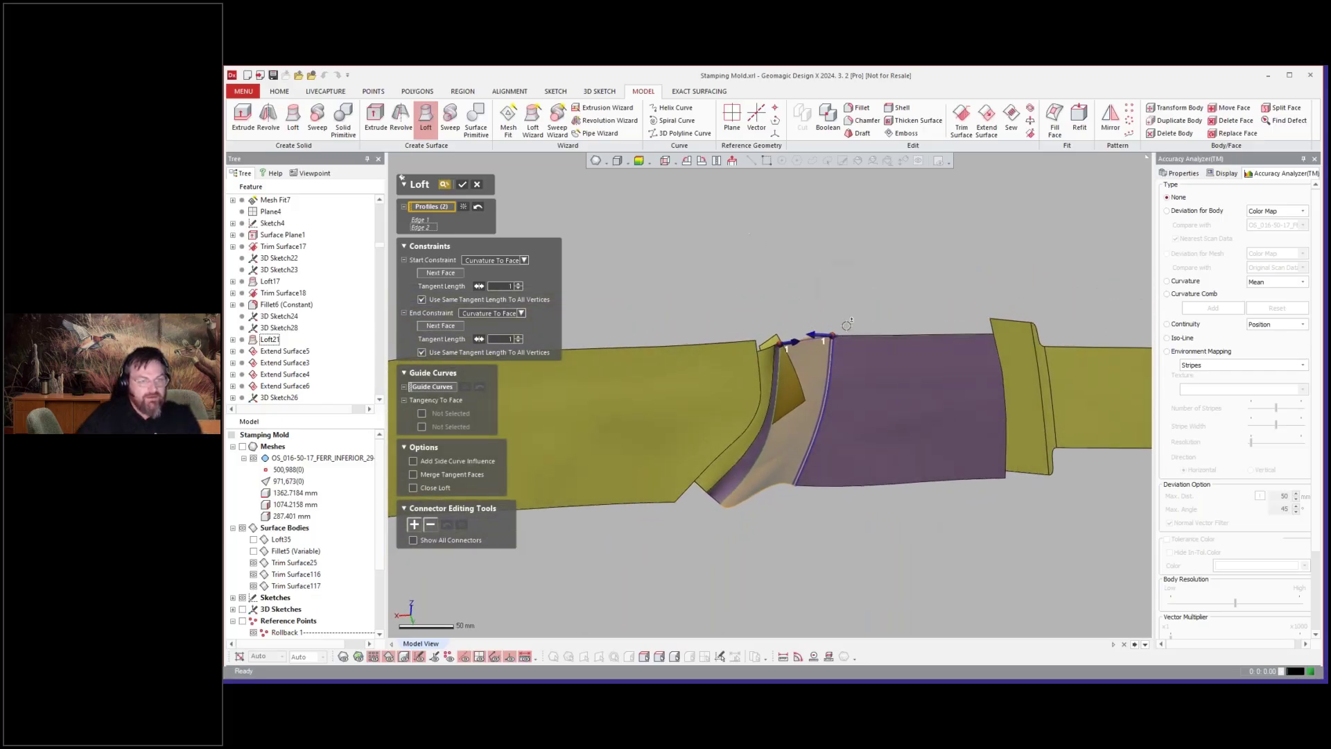
pyautogui.click(463, 186)
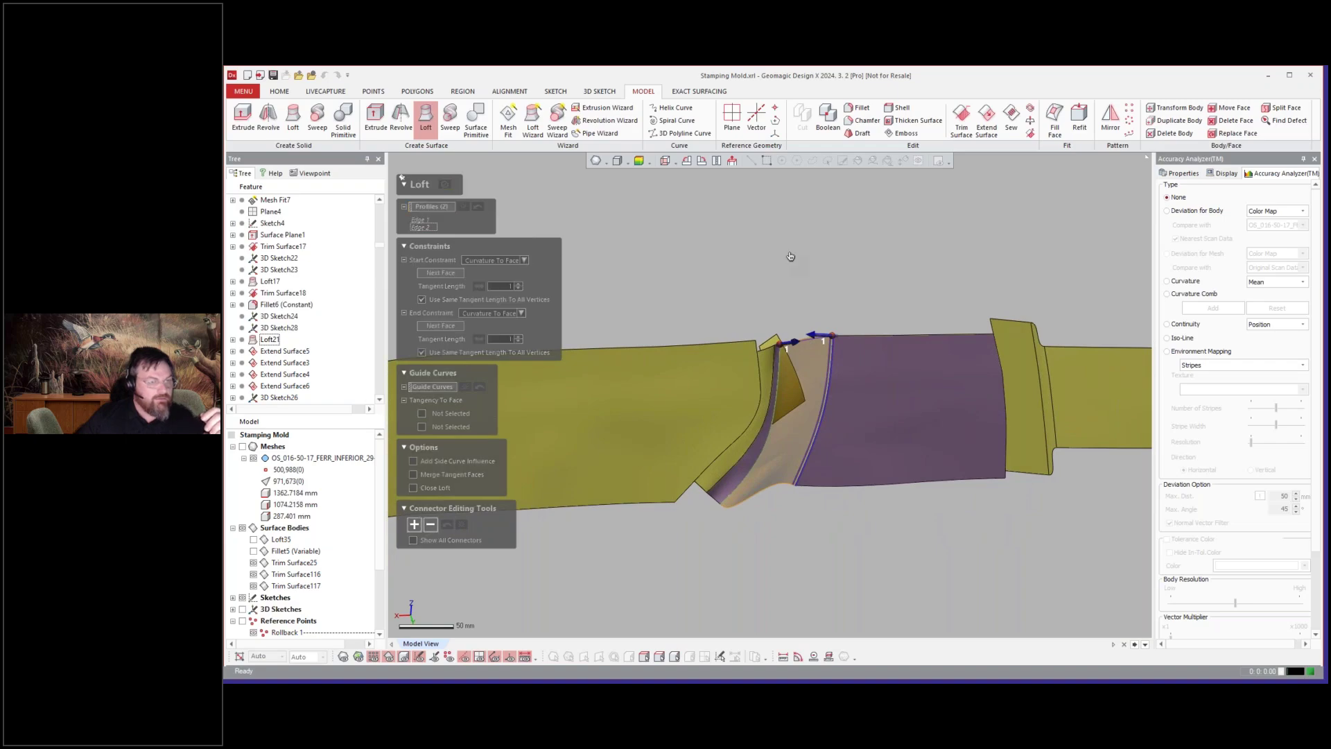
pyautogui.moveTo(879, 300); pyautogui.dragTo(854, 398, button='right')
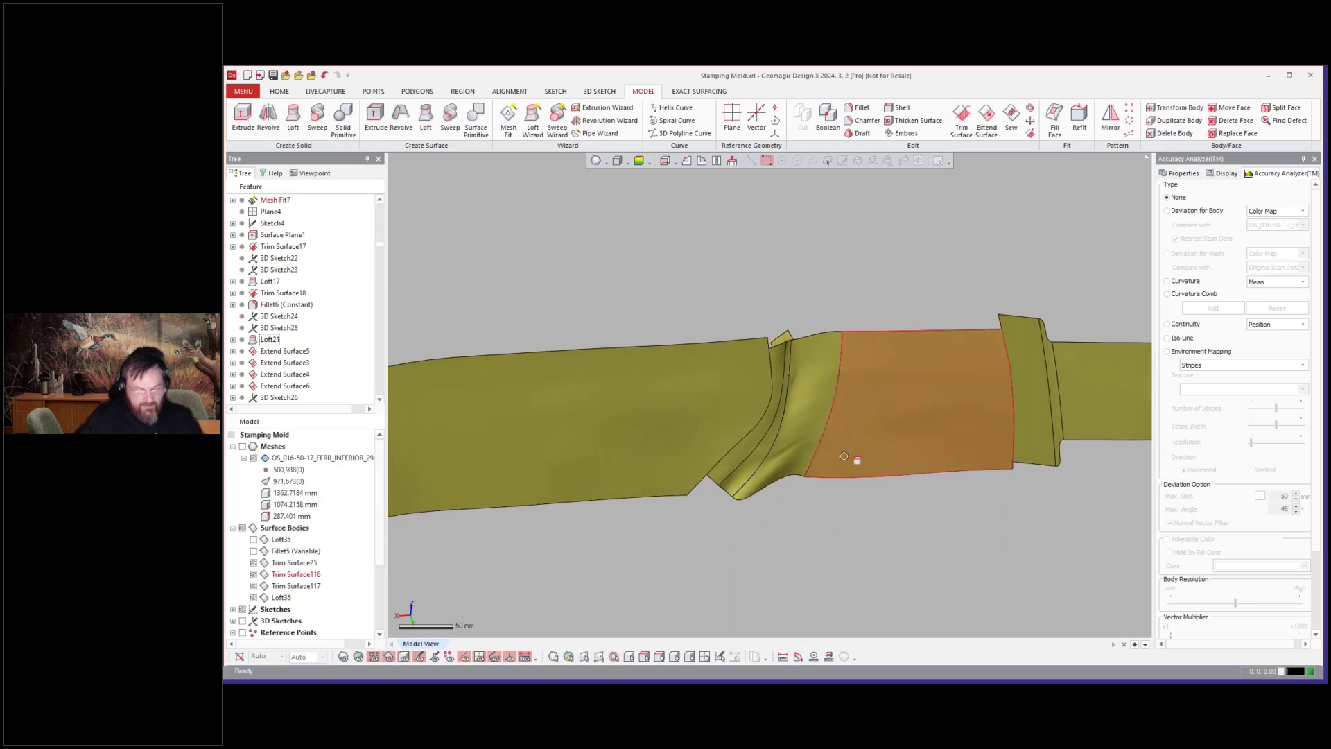
# - Undo the bridging loft and the trims of the Fillet6 (Constant) and Loft22 surfaces
pyautogui.hotkey('ctrl', 'z')
pyautogui.hotkey('ctrl', 'z')
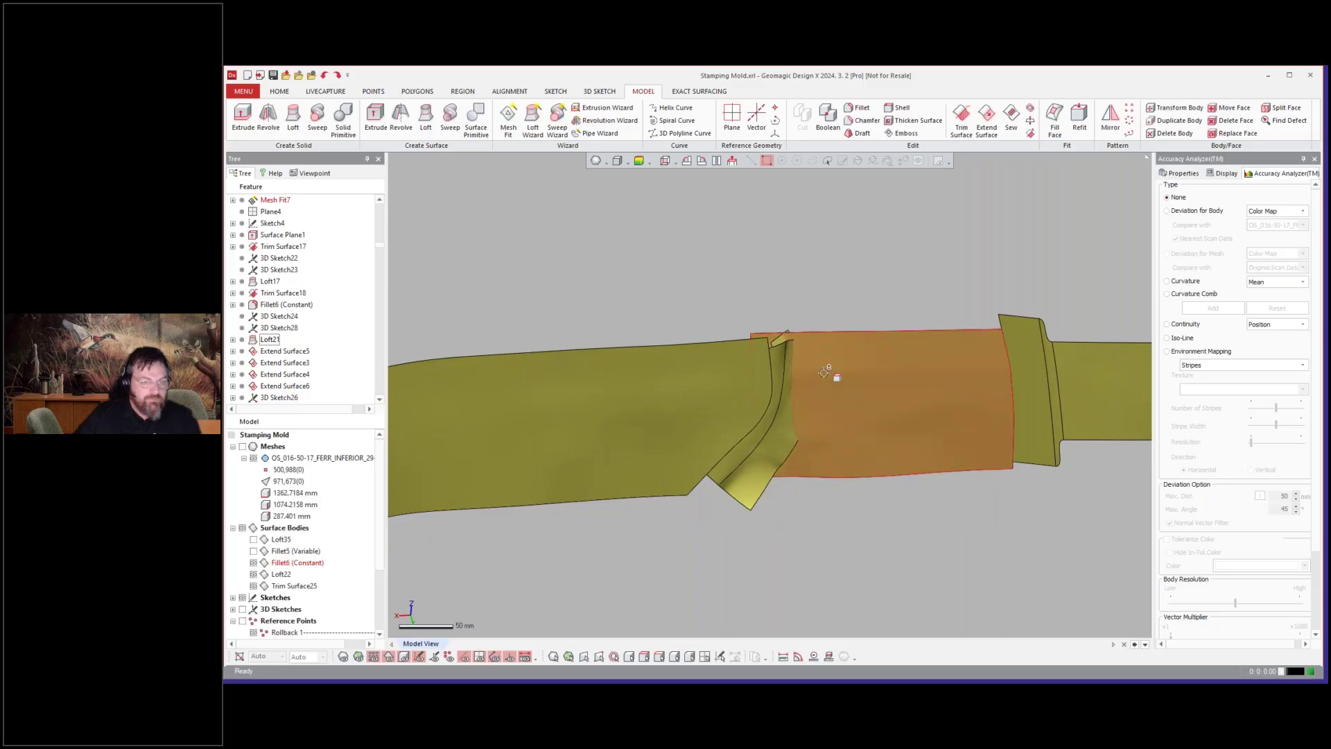
pyautogui.scroll(-2, 839, 253)
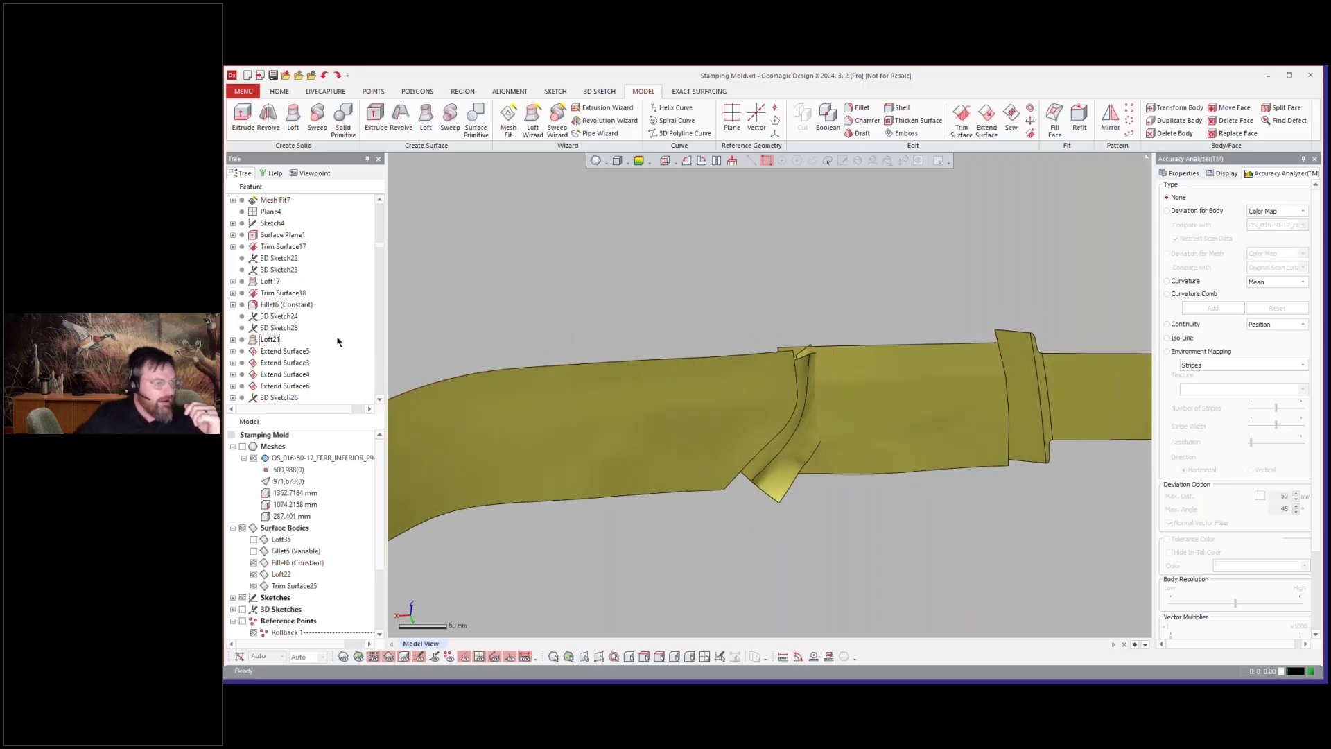
pyautogui.scroll(-2, 883, 339)
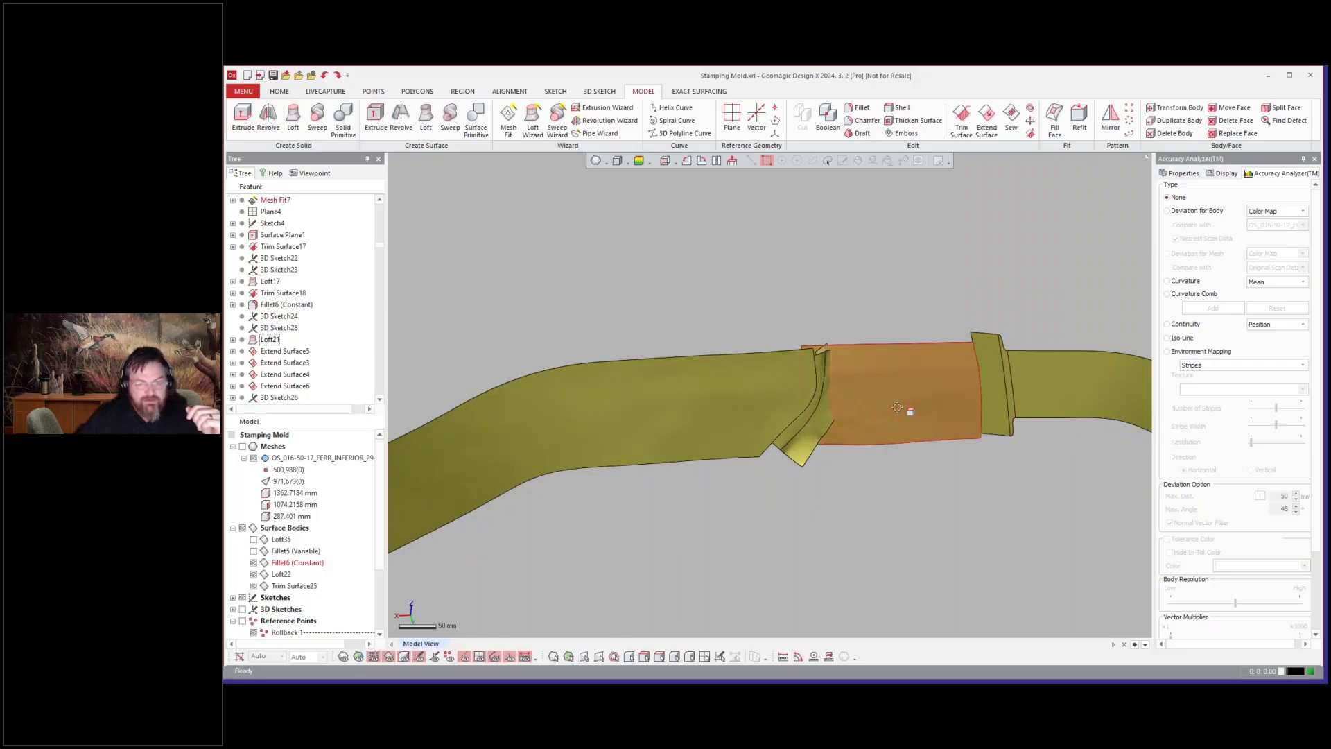
pyautogui.scroll(-2, 743, 417)
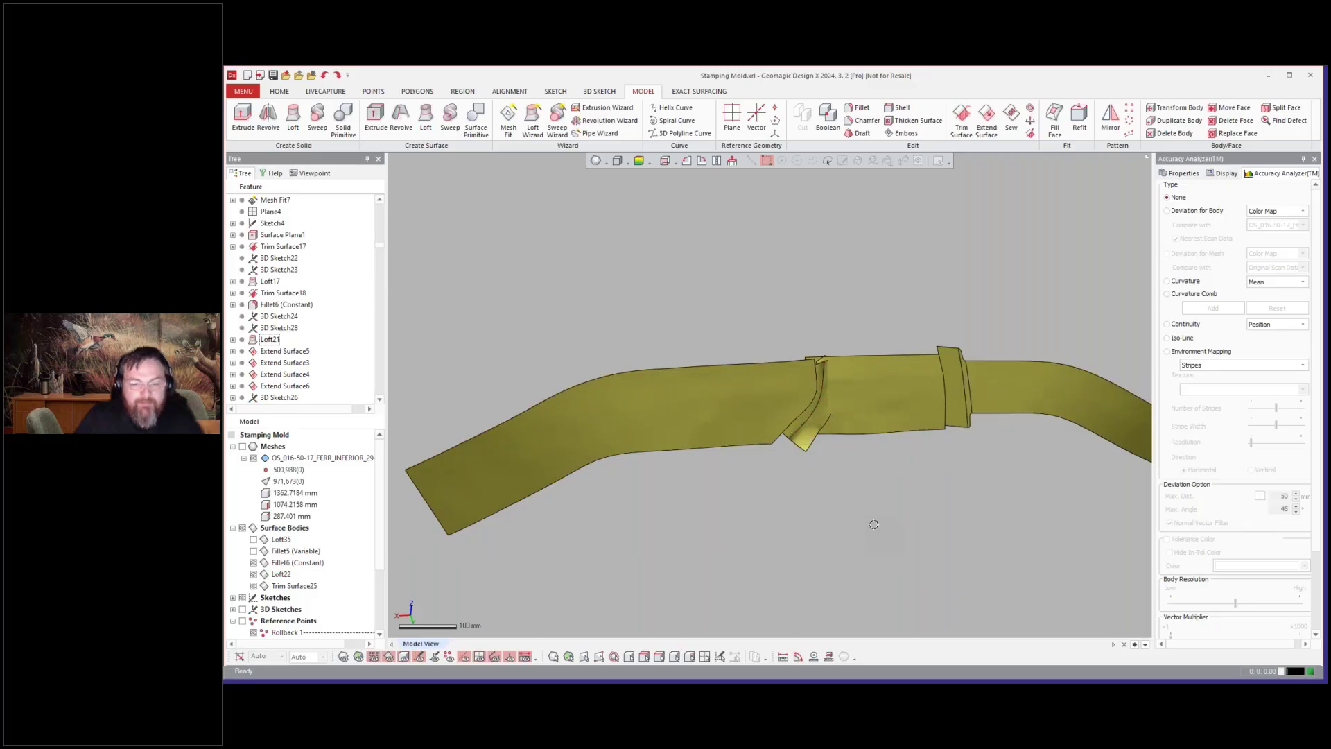
pyautogui.scroll(-2, 676, 308)
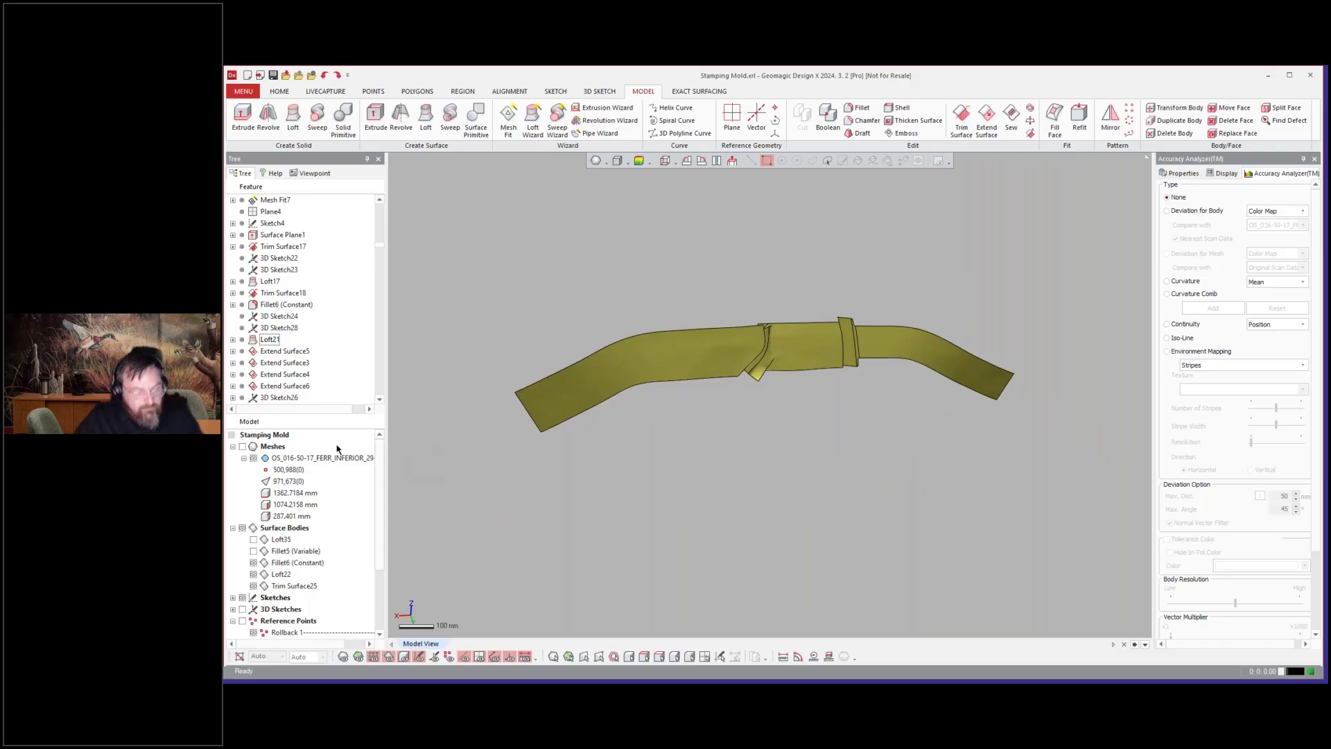
# - Show the scan mesh and delete 3D Sketch54, which holds the two trimming splines, from the feature history
pyautogui.hotkey('ctrl', '1')
pyautogui.scroll(-8, 330, 350)
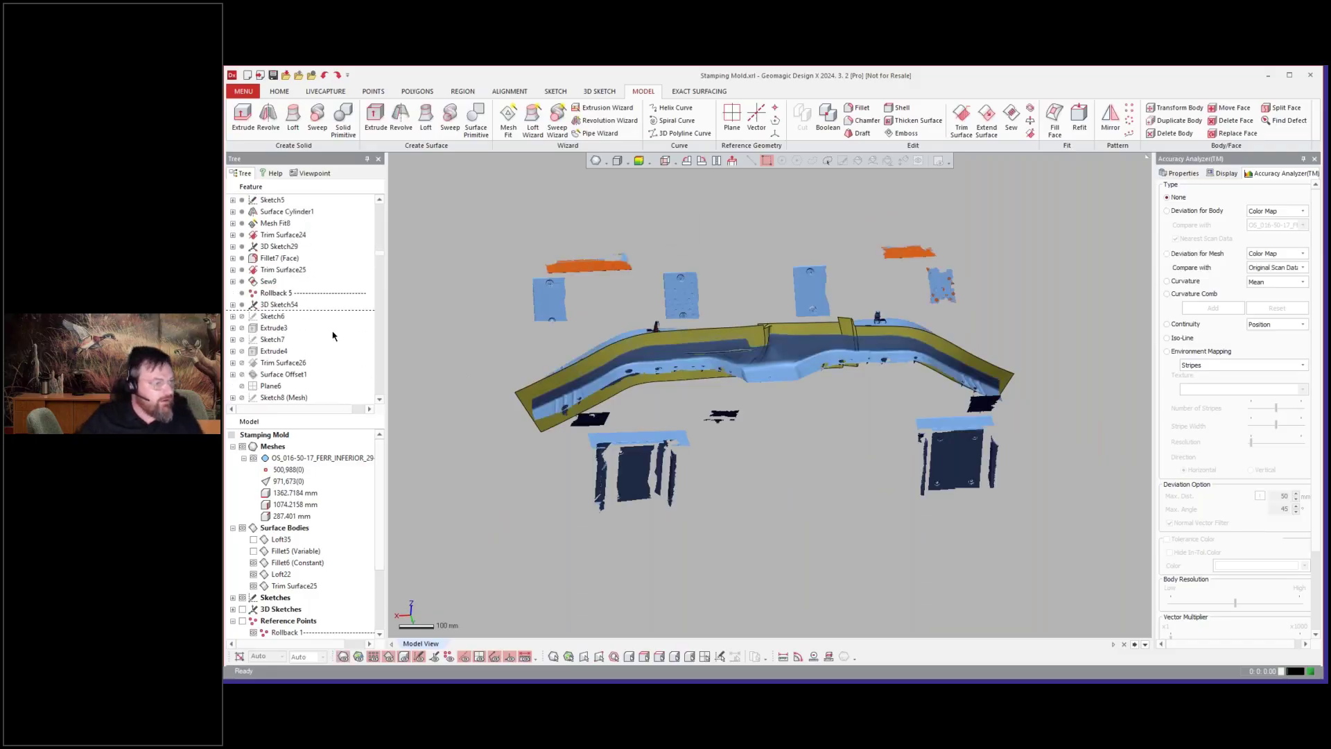
pyautogui.scroll(-3, 332, 336)
pyautogui.scroll(2, 312, 305)
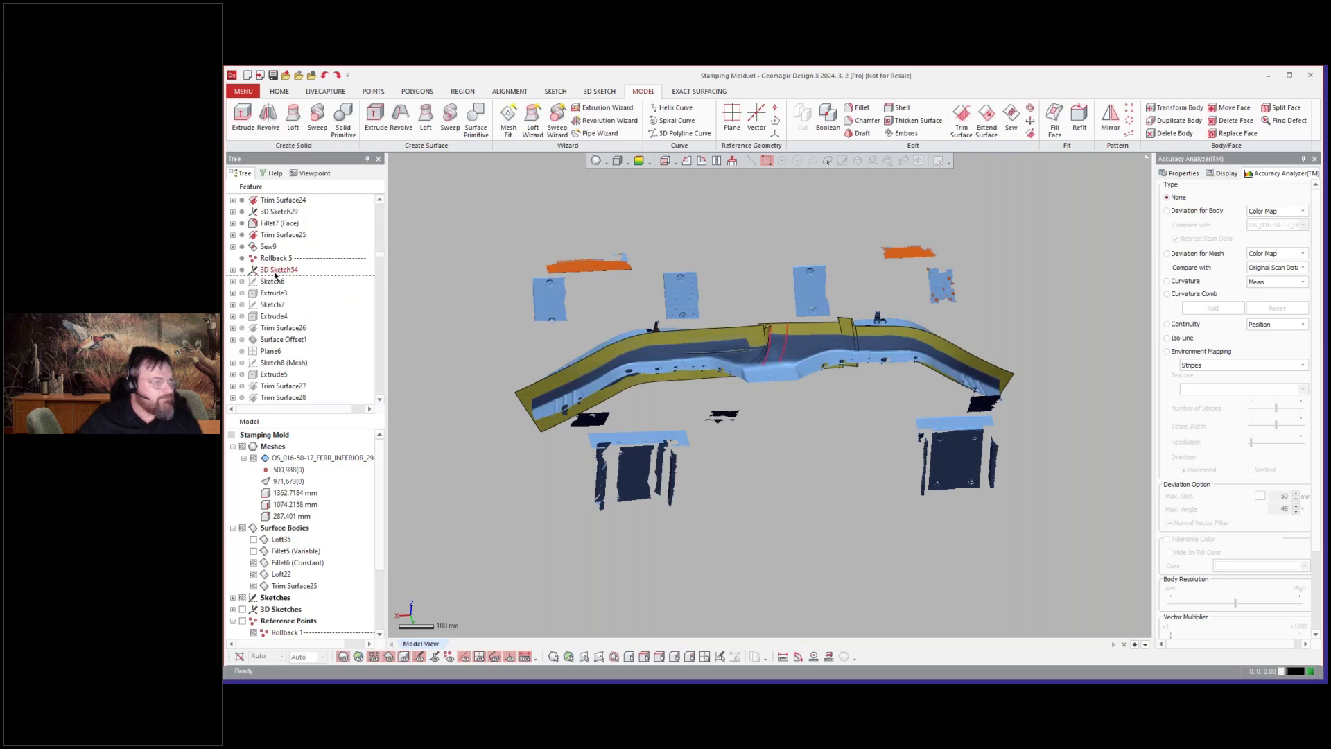
pyautogui.click(275, 274)
pyautogui.rightClick(276, 273)
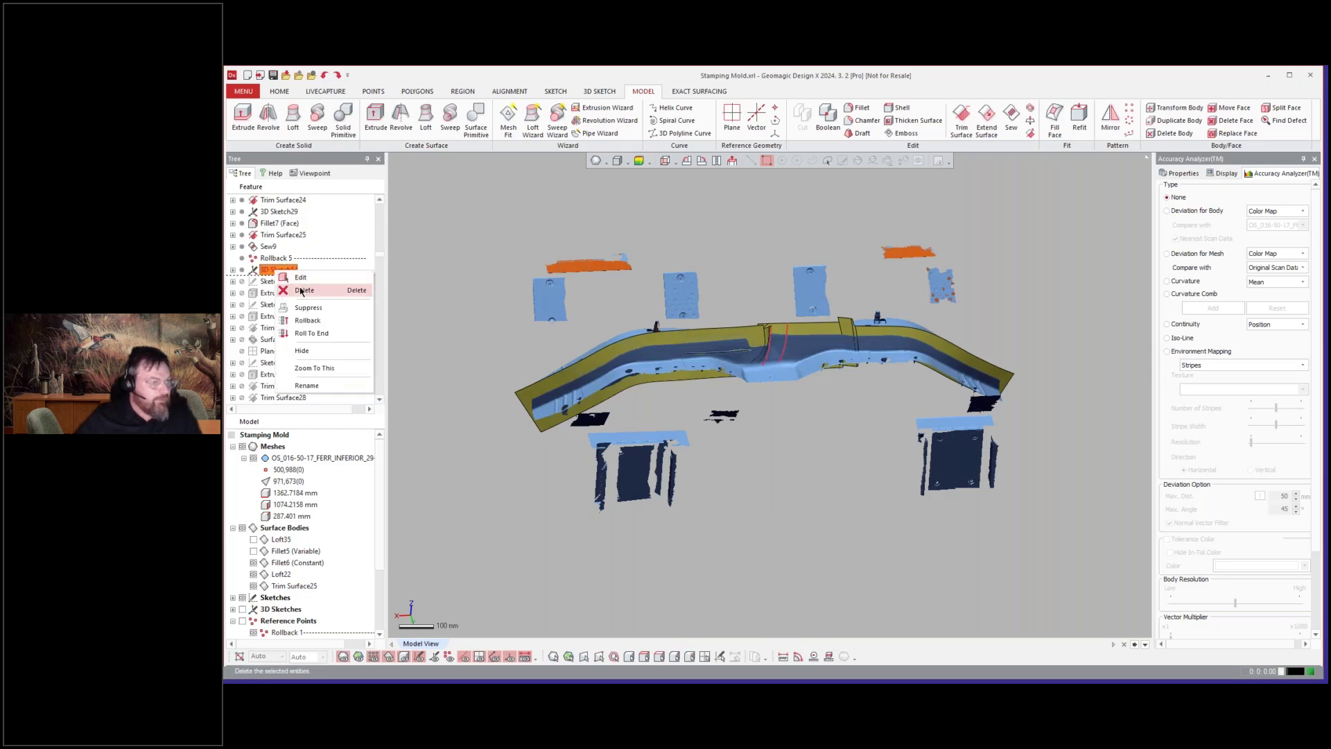
pyautogui.click(300, 291)
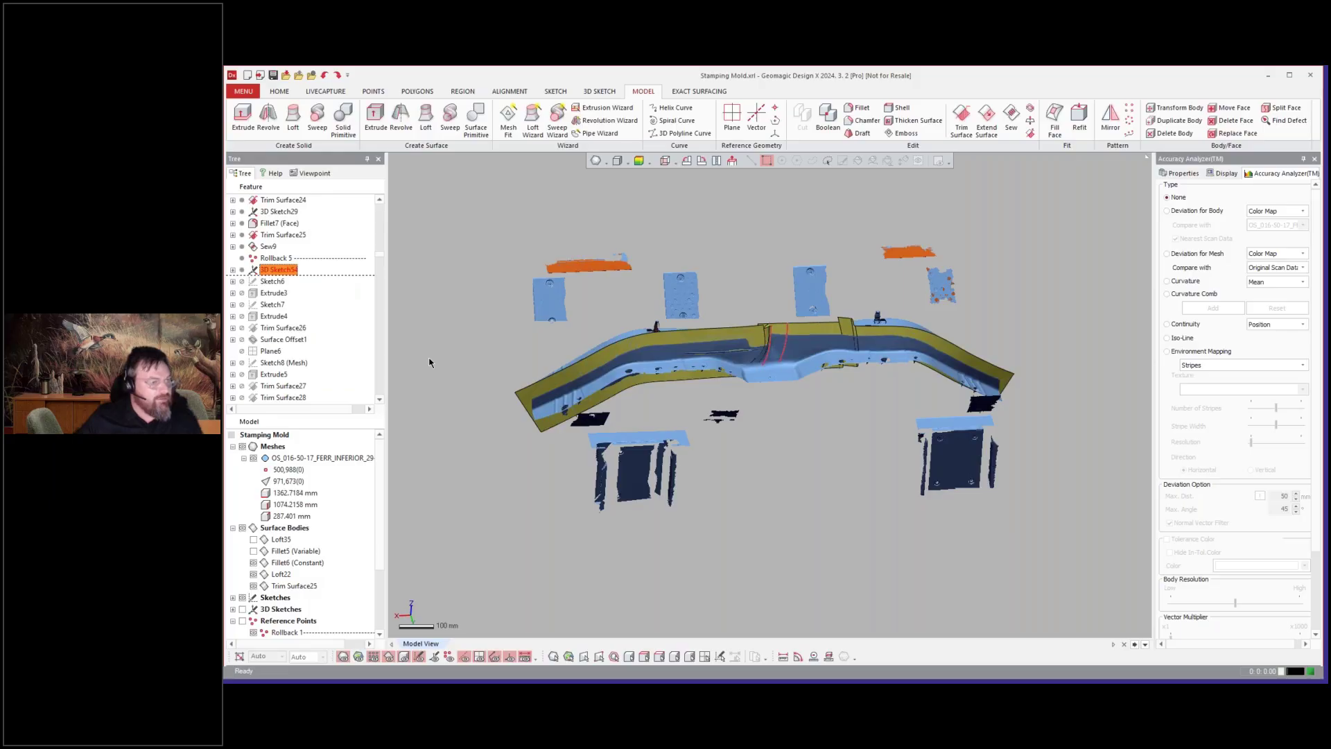
pyautogui.press('Delete')
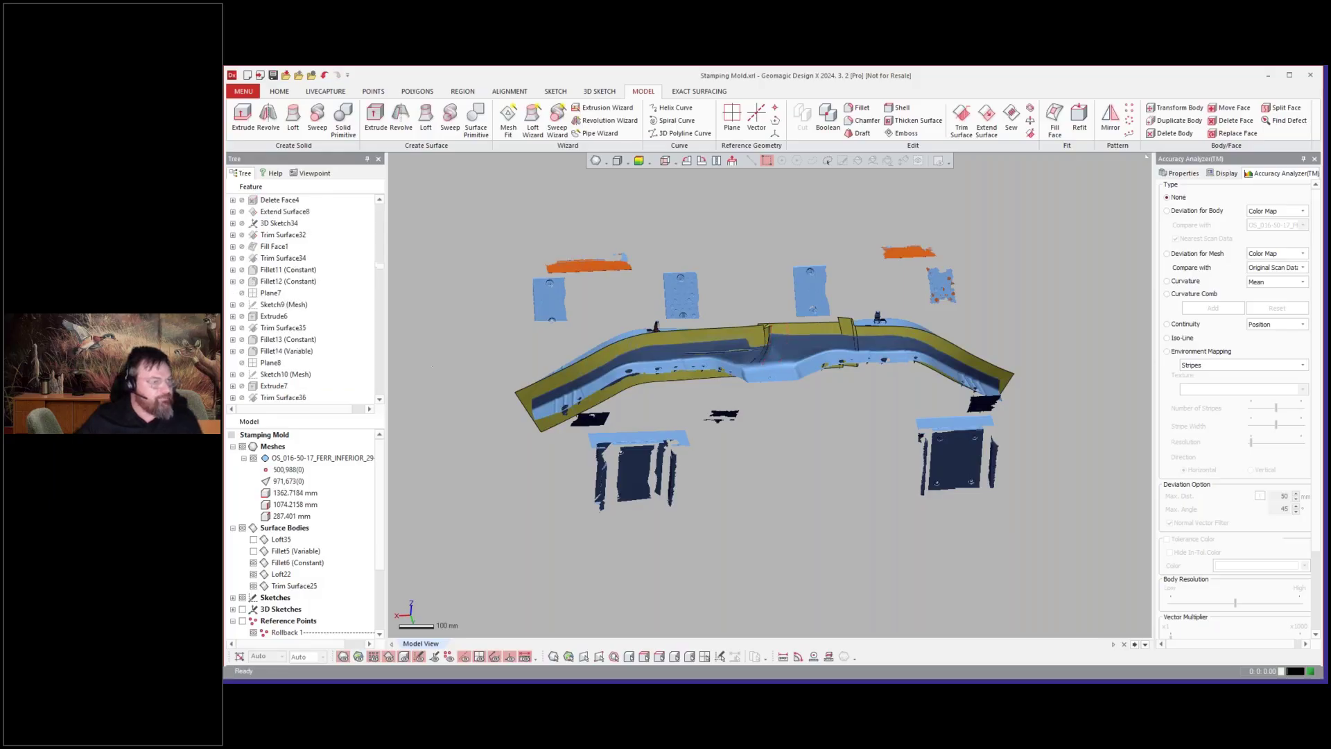
# - Roll the feature history forward to the Rollback 6 marker, just after Fillet16 (Variable)
pyautogui.scroll(-8, 311, 279)
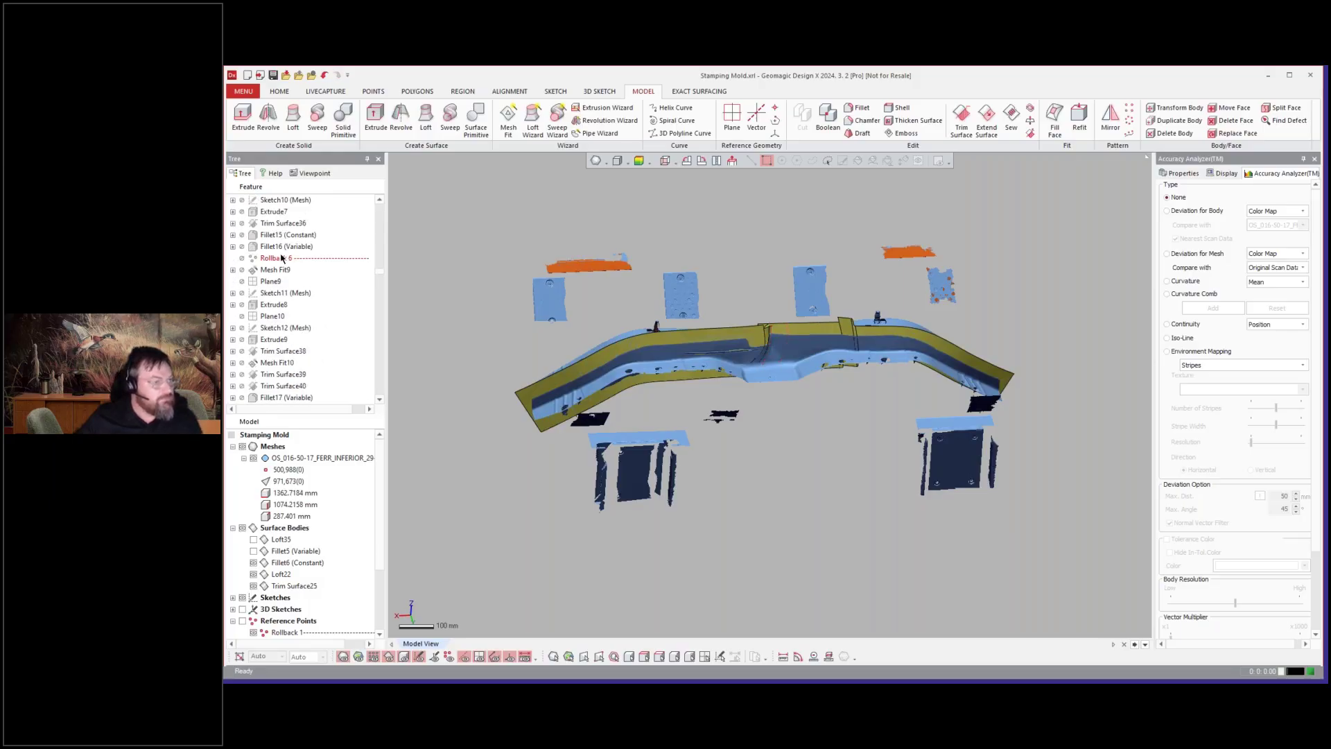
pyautogui.rightClick(281, 255)
pyautogui.click(298, 260)
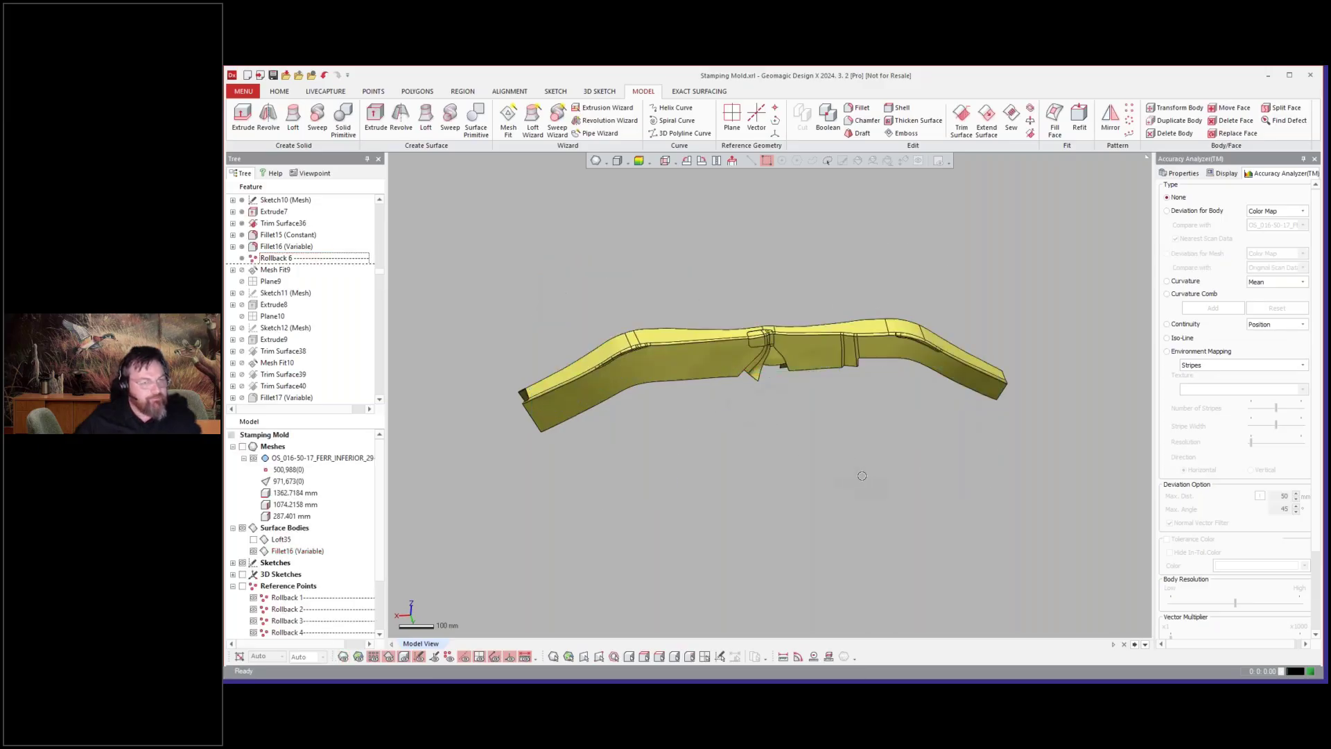
# - Examine the Fillet16 (Variable) surface body from several sides, especially the filleted pocket and transition at the middle junction
pyautogui.moveTo(861, 475); pyautogui.dragTo(852, 419, button='right')
pyautogui.scroll(3, 854, 419)
pyautogui.moveTo(961, 423); pyautogui.dragTo(541, 437, button='right')
pyautogui.moveTo(950, 383); pyautogui.dragTo(890, 313, button='right')
pyautogui.scroll(4, 890, 314)
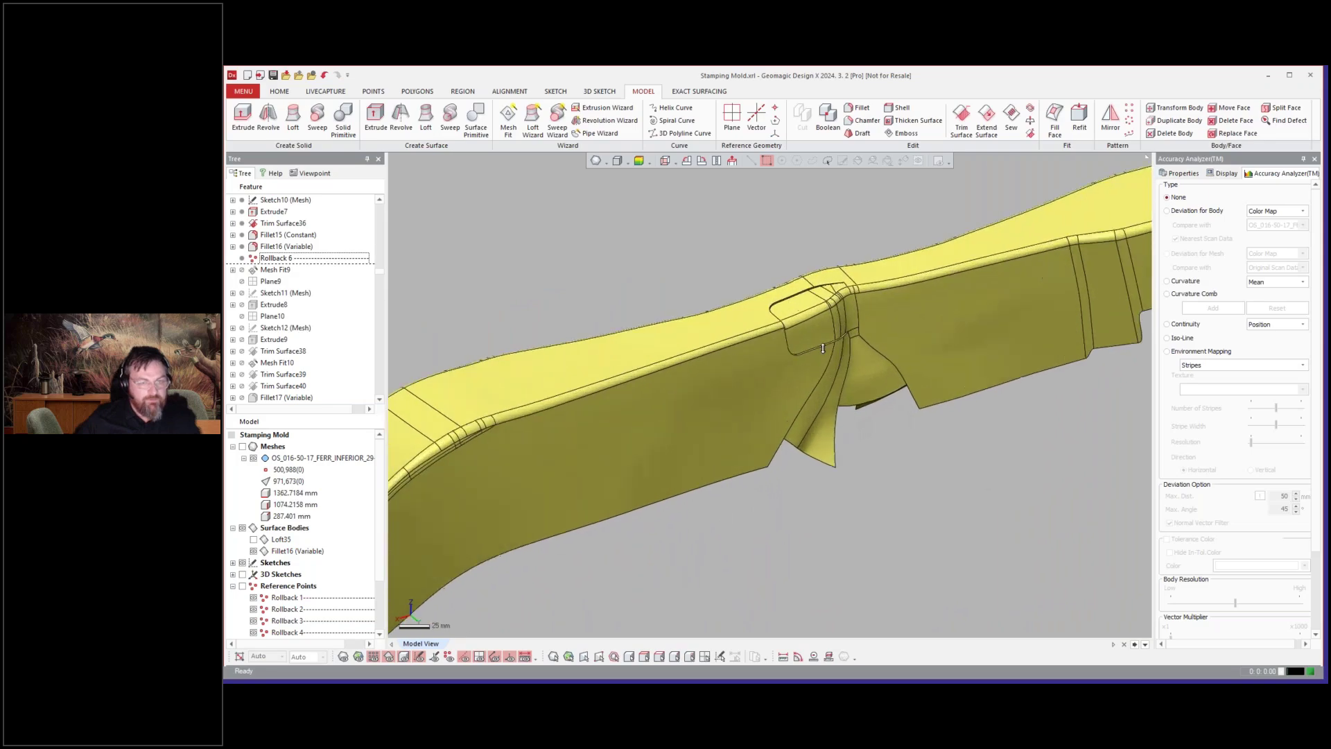
pyautogui.keyDown('shift'); pyautogui.moveTo(792, 367); pyautogui.dragTo(790, 333, button='right'); pyautogui.keyUp('shift')
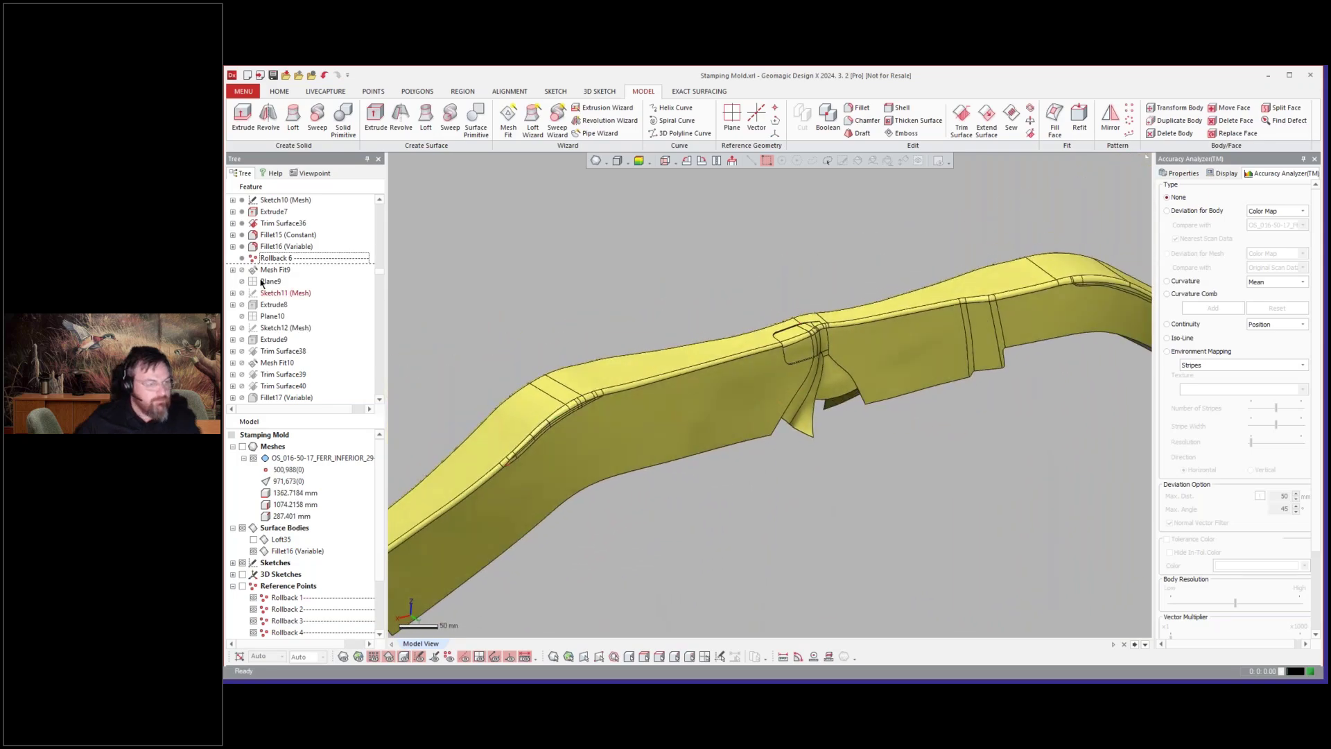
pyautogui.scroll(-3, 815, 398)
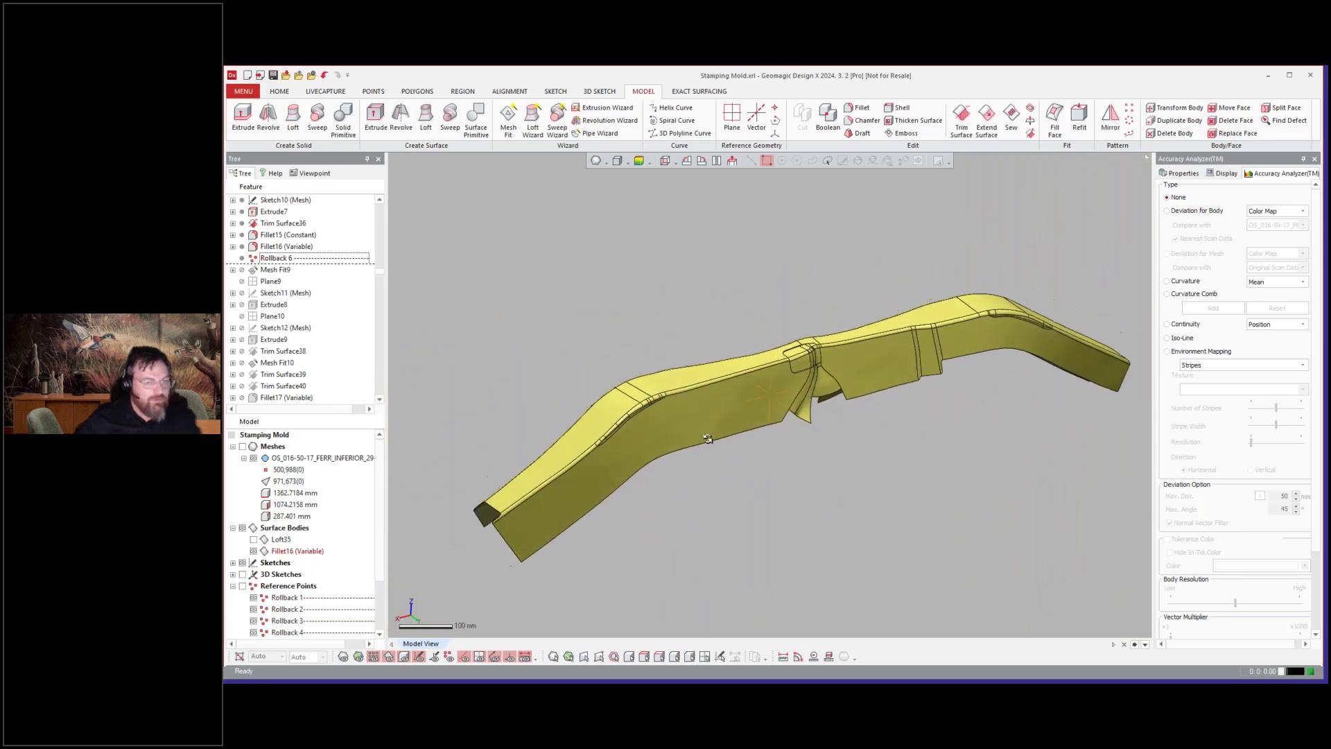
pyautogui.moveTo(814, 399); pyautogui.dragTo(945, 389, button='right')
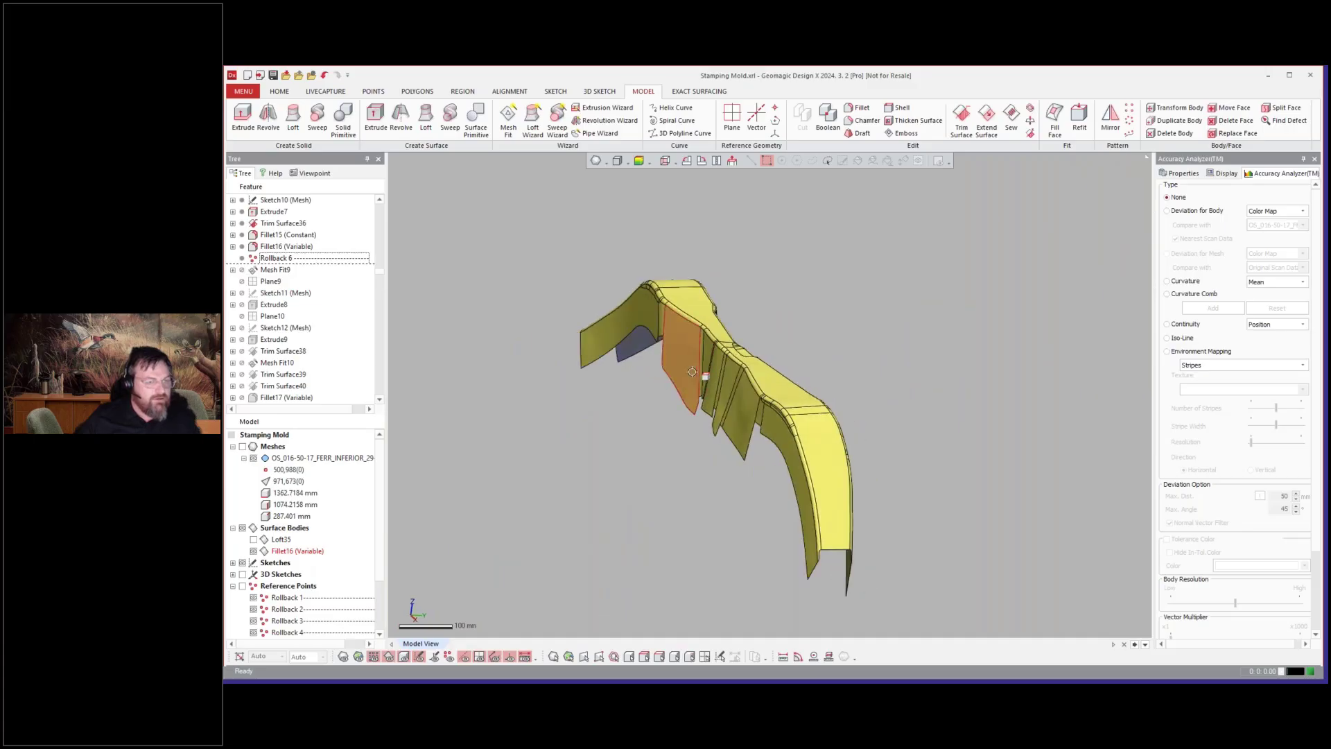
pyautogui.moveTo(836, 472); pyautogui.dragTo(735, 479, button='right')
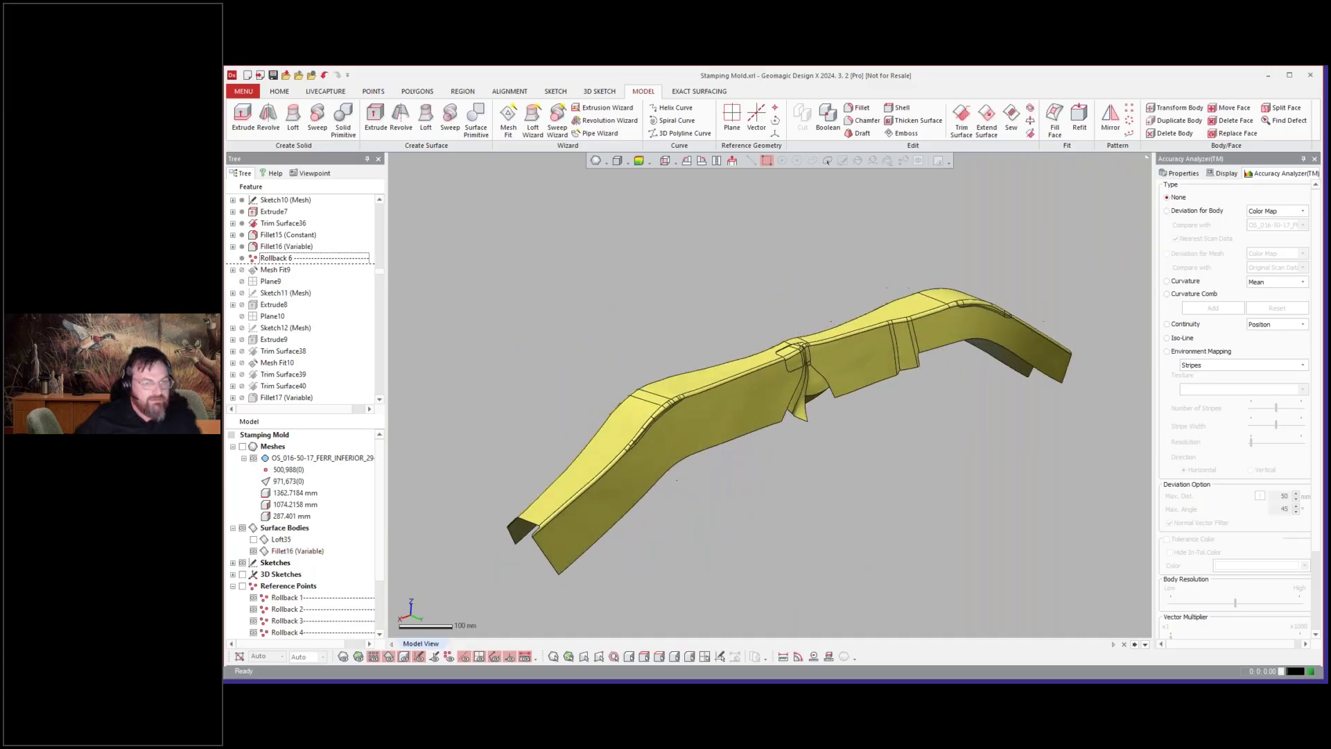
pyautogui.scroll(8, 728, 422)
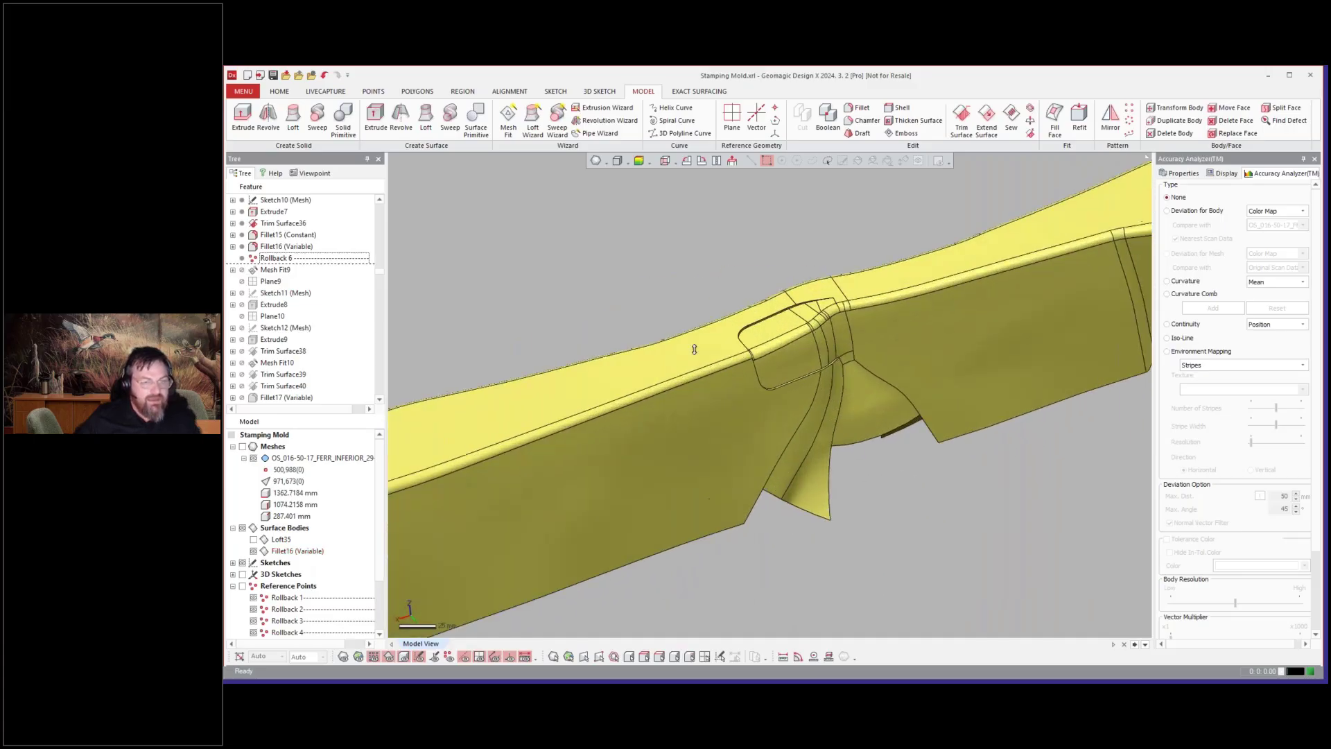
pyautogui.moveTo(678, 314); pyautogui.dragTo(832, 379, button='right')
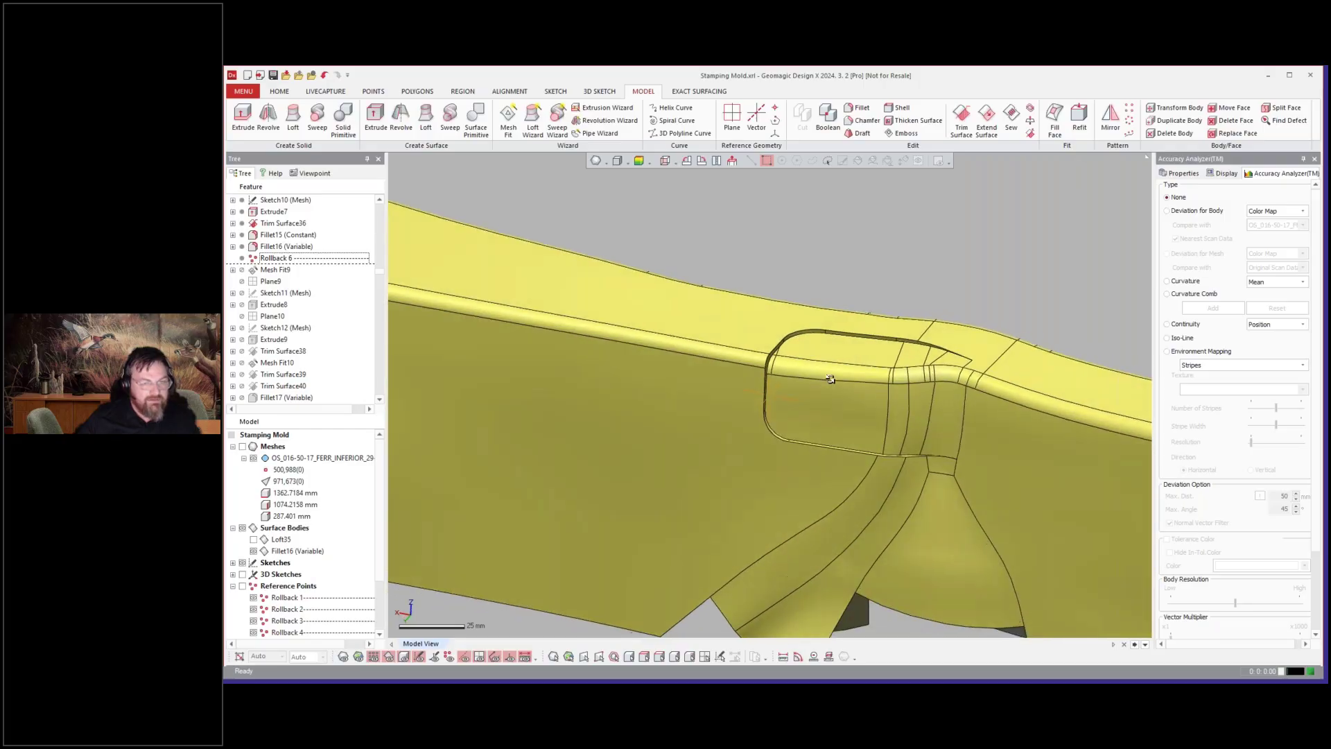
# - Open Trim Surface36 for editing, review its tool entities and remaining bodies across the part, and accept it
pyautogui.scroll(2, 760, 346)
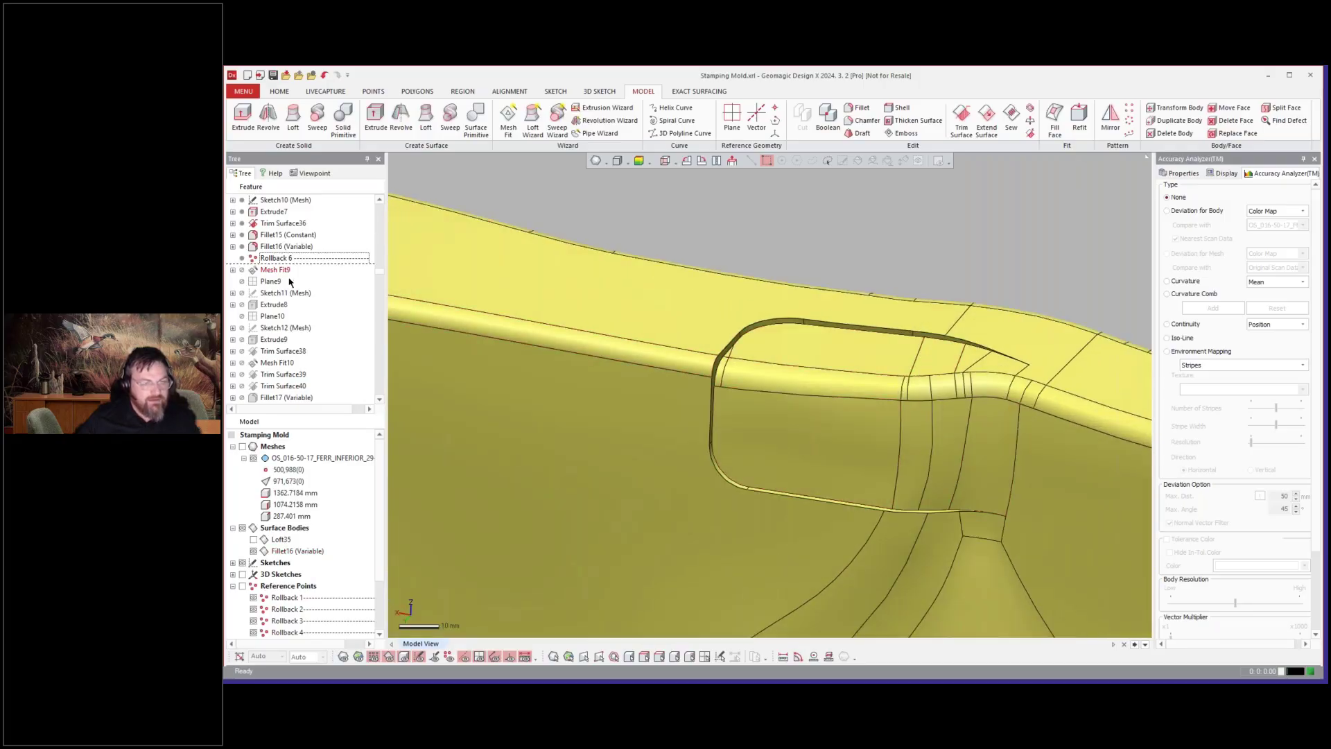
pyautogui.rightClick(274, 223)
pyautogui.click(285, 228)
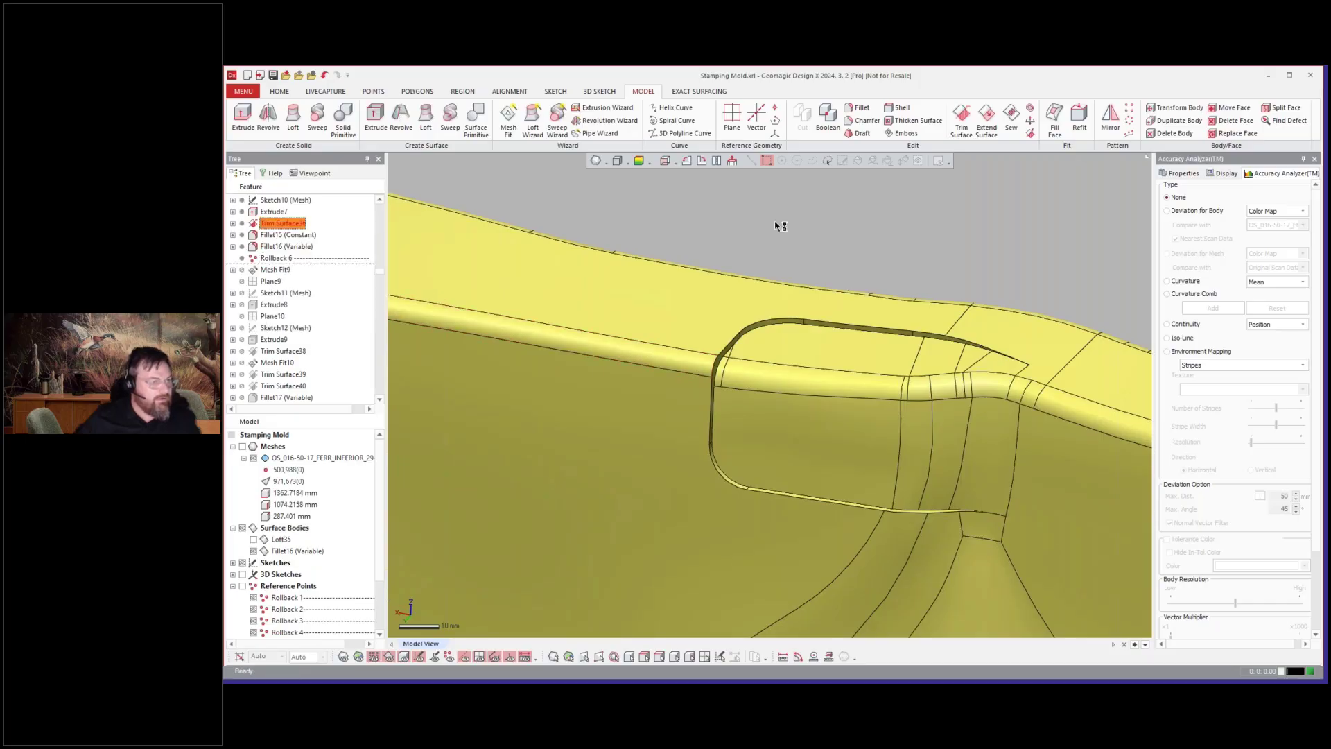
pyautogui.scroll(-5, 906, 246)
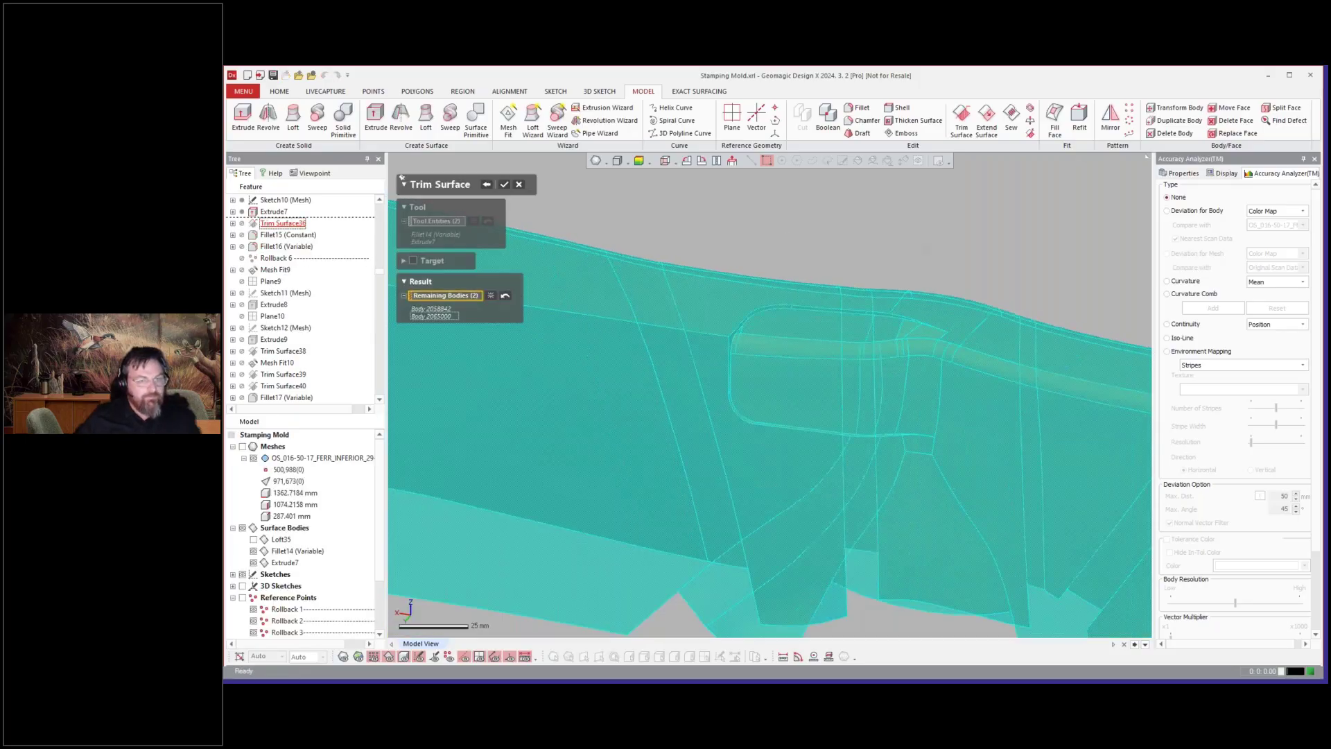
pyautogui.scroll(-2, 875, 361)
pyautogui.moveTo(683, 326); pyautogui.dragTo(518, 174, button='right')
pyautogui.press('Return')
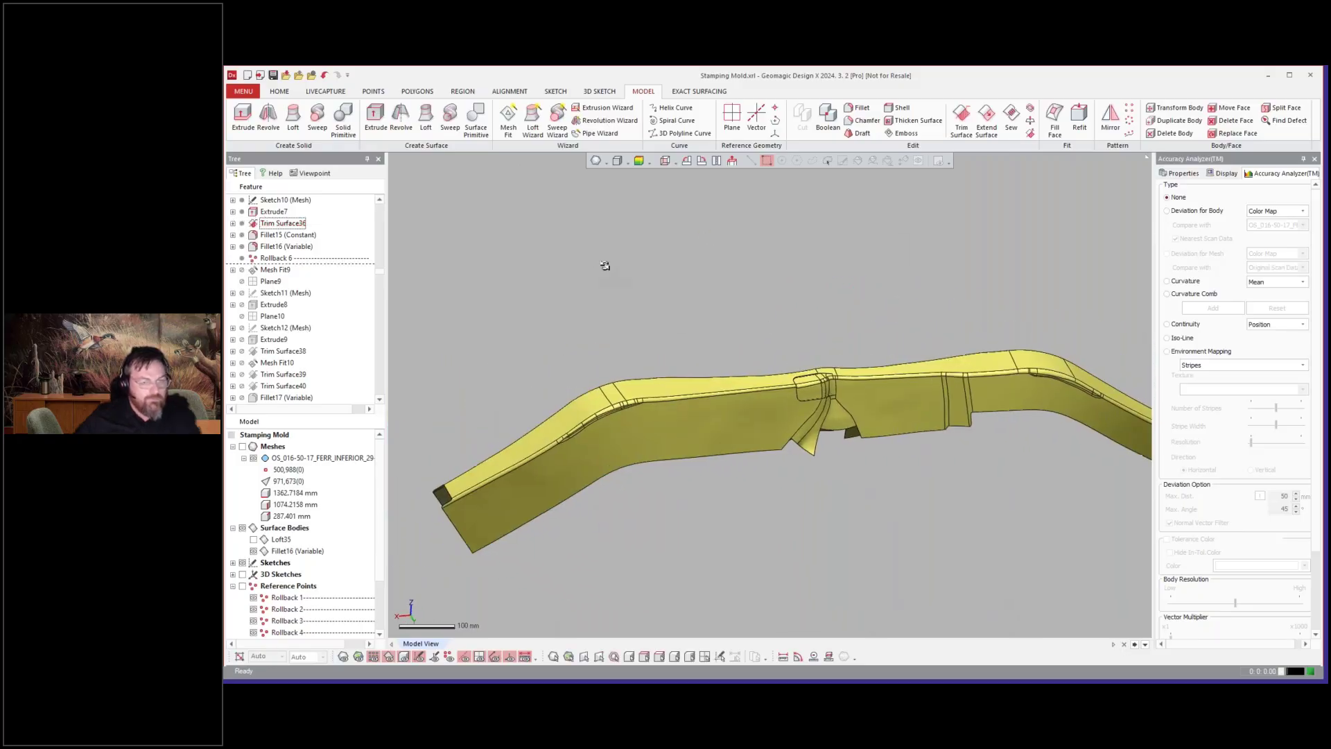
# - Roll the feature history forward to the Rollback 7 marker, just after Trim Surface51
pyautogui.scroll(-3, 292, 309)
pyautogui.scroll(-10, 294, 305)
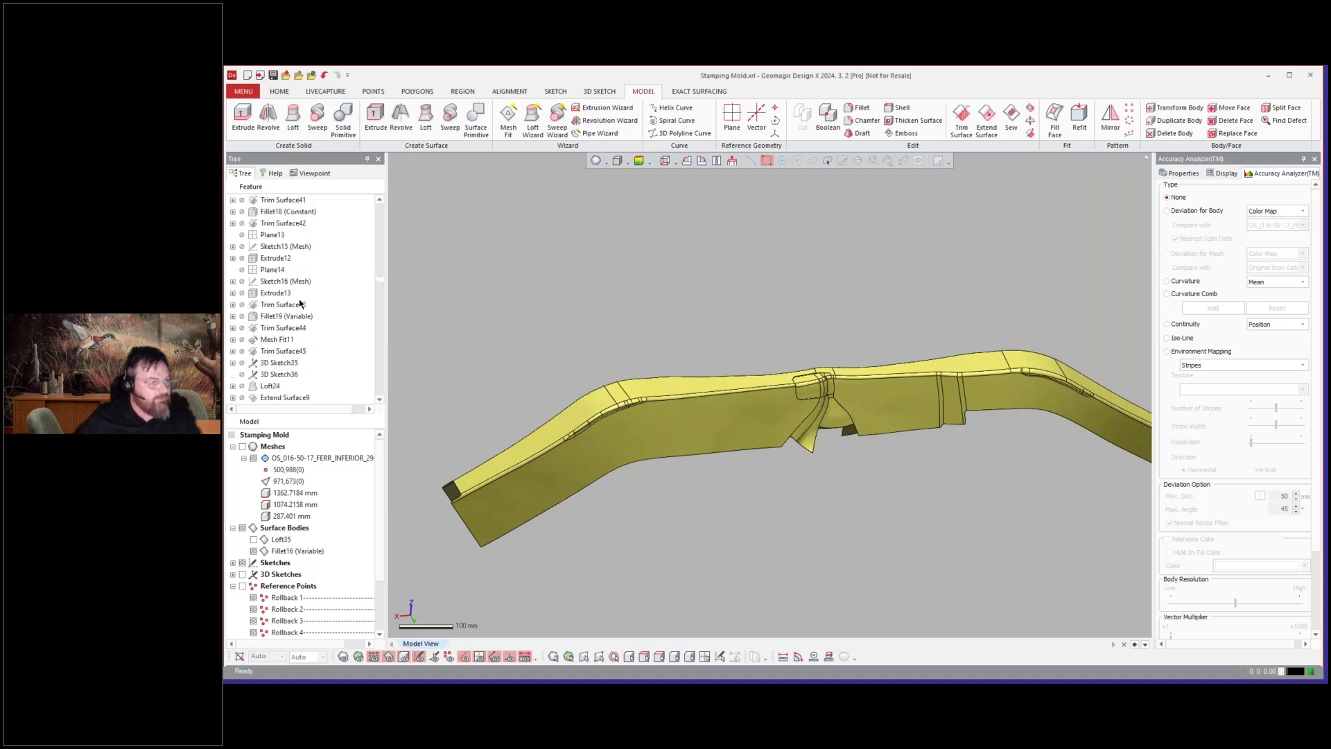
pyautogui.scroll(-8, 303, 292)
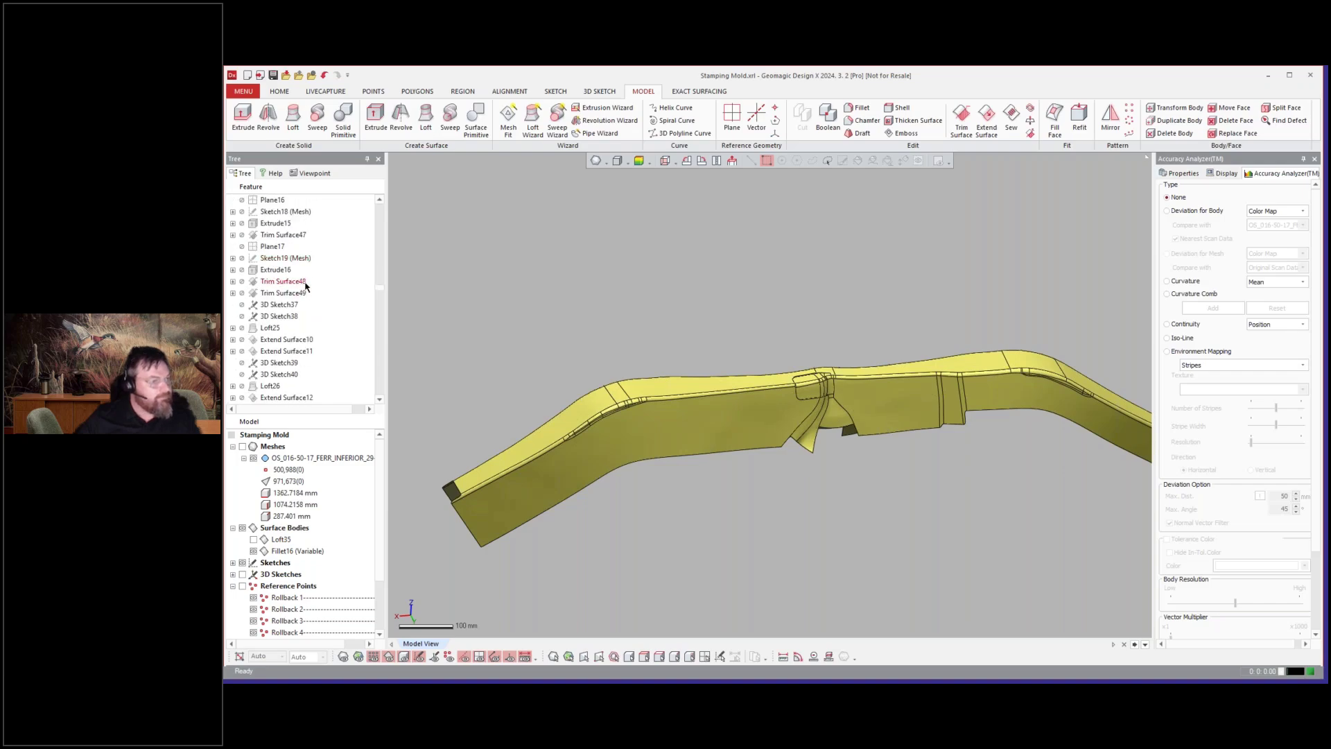
pyautogui.click(286, 329)
pyautogui.rightClick(285, 329)
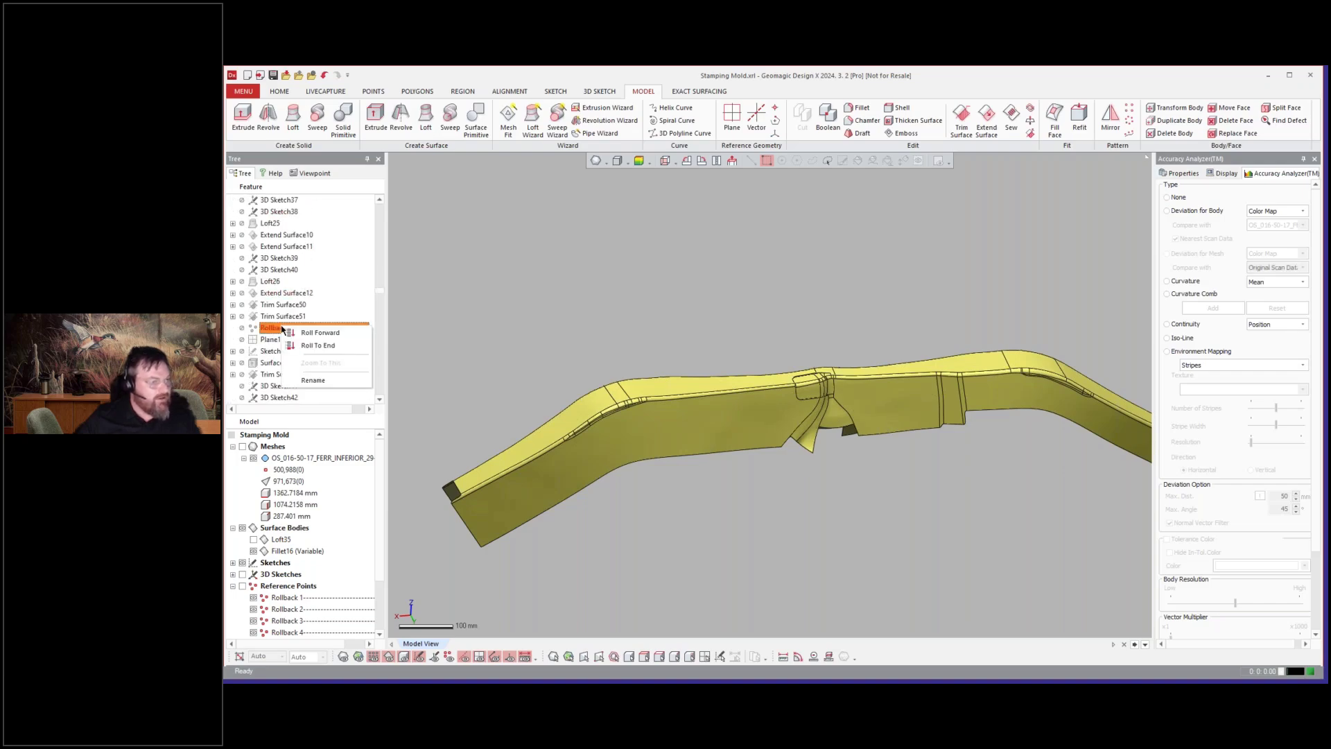
pyautogui.click(304, 332)
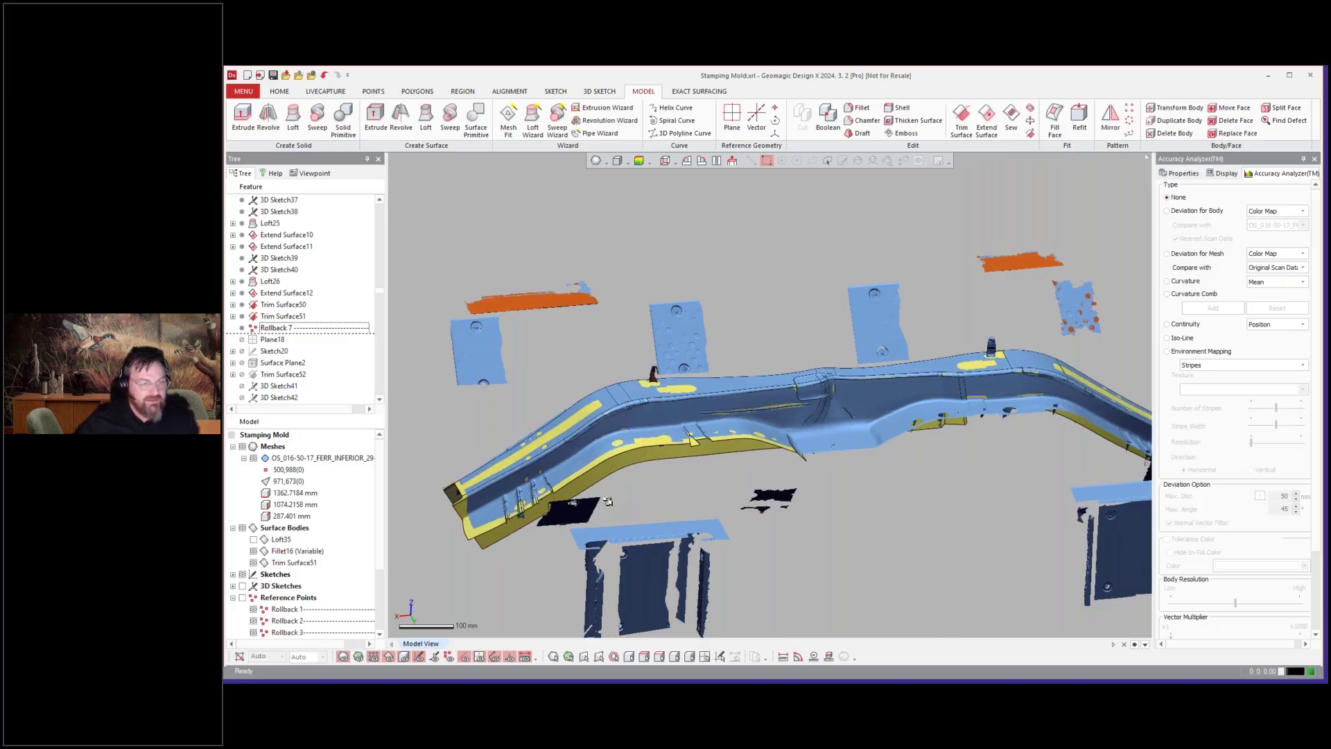
# - Examine the ribbed lower flange surfaces against the scan mesh, from the ribs at the part's end towards the middle
pyautogui.scroll(5, 802, 434)
pyautogui.scroll(5, 802, 434)
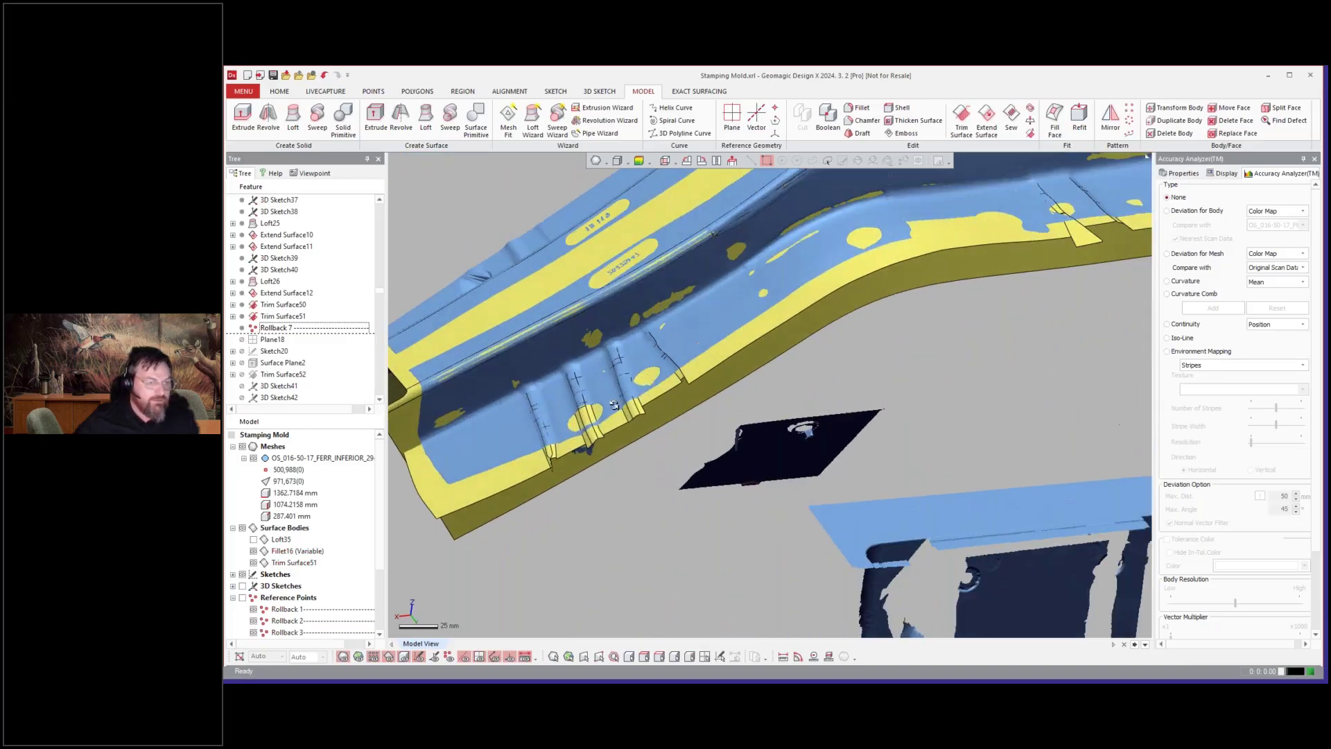
pyautogui.moveTo(536, 460); pyautogui.dragTo(543, 404, button='right')
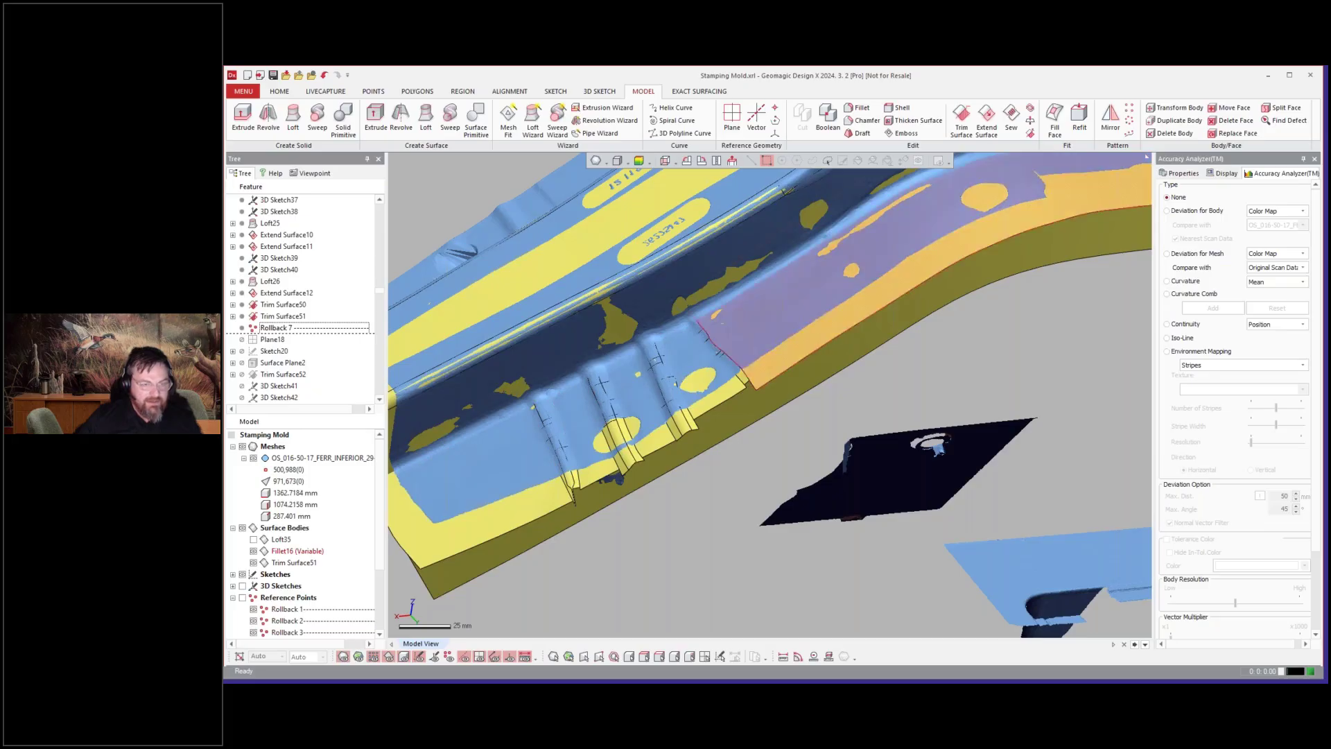
pyautogui.moveTo(777, 469); pyautogui.dragTo(739, 491, button='right')
pyautogui.scroll(-2, 679, 505)
pyautogui.scroll(-2, 739, 490)
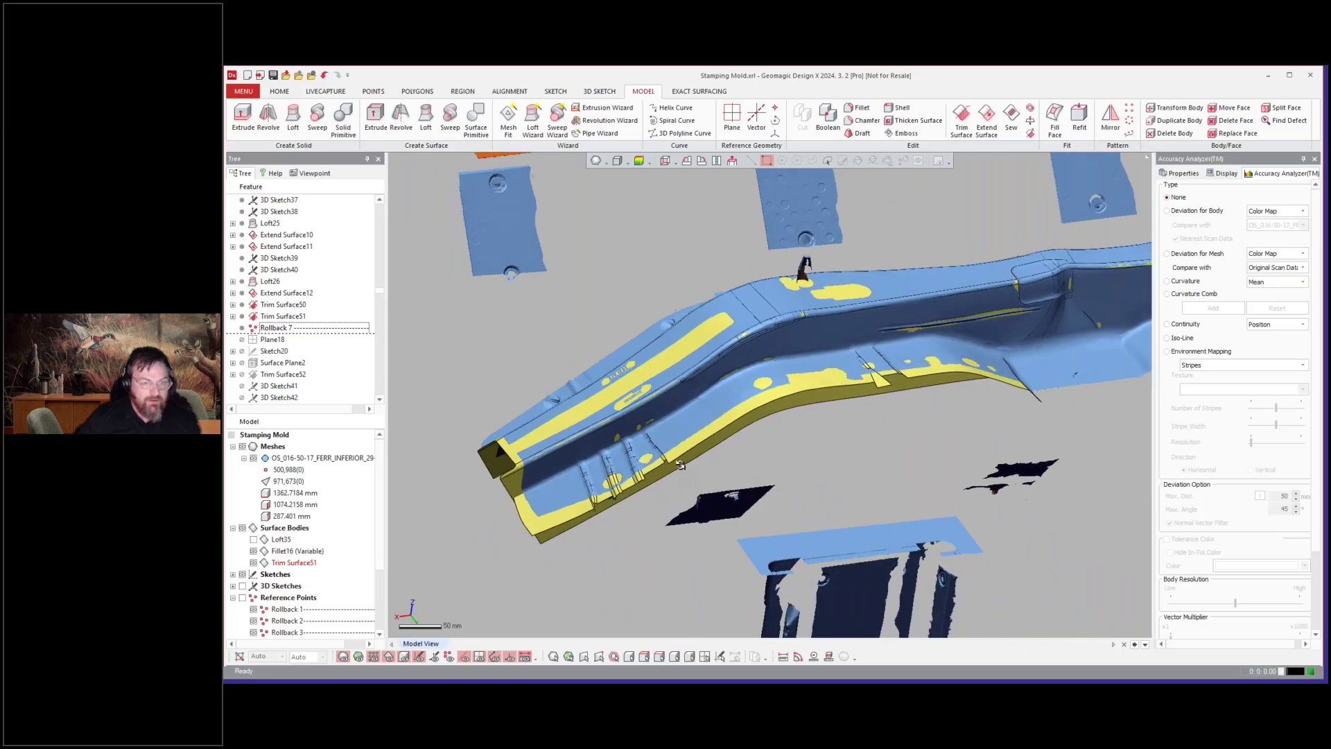
pyautogui.moveTo(641, 490); pyautogui.dragTo(586, 508, button='right')
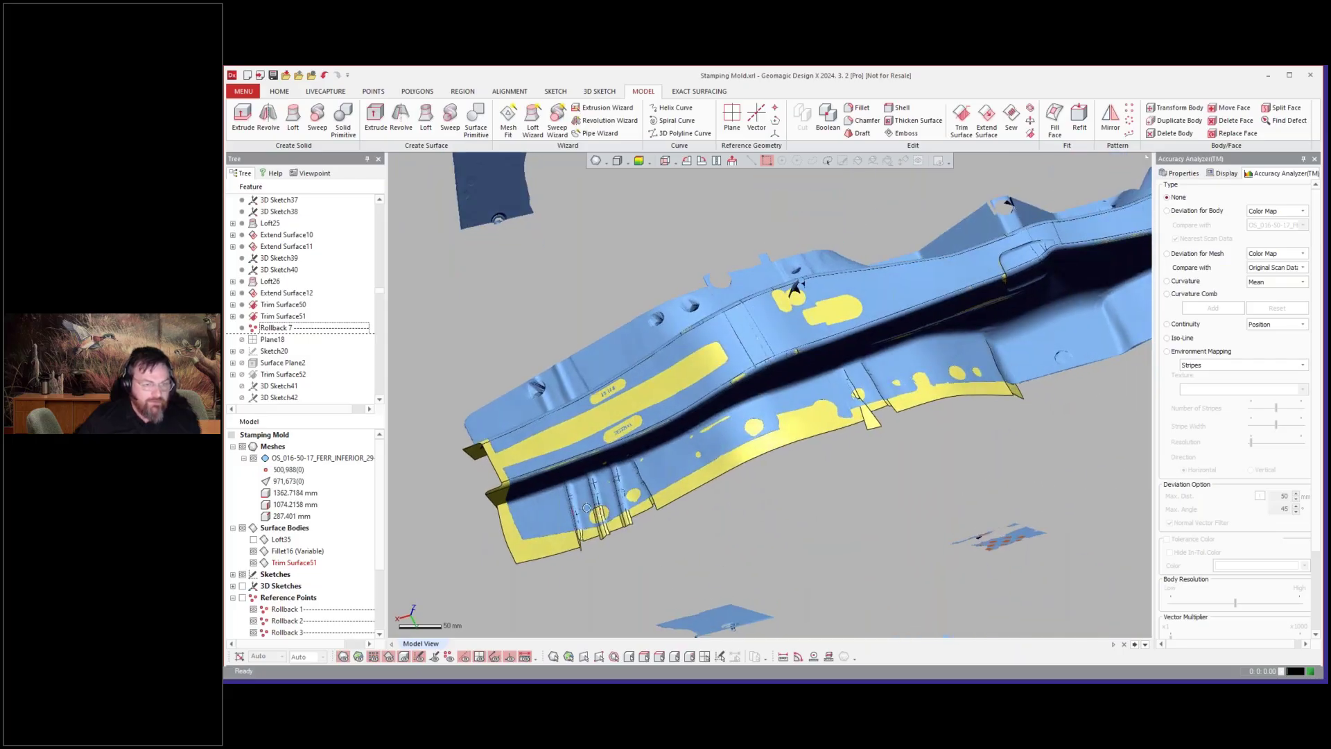
pyautogui.moveTo(768, 436); pyautogui.dragTo(928, 378, button='right')
# - Roll the feature history forward to the Rollback 8 marker, just after Loft29
pyautogui.scroll(-10, 315, 345)
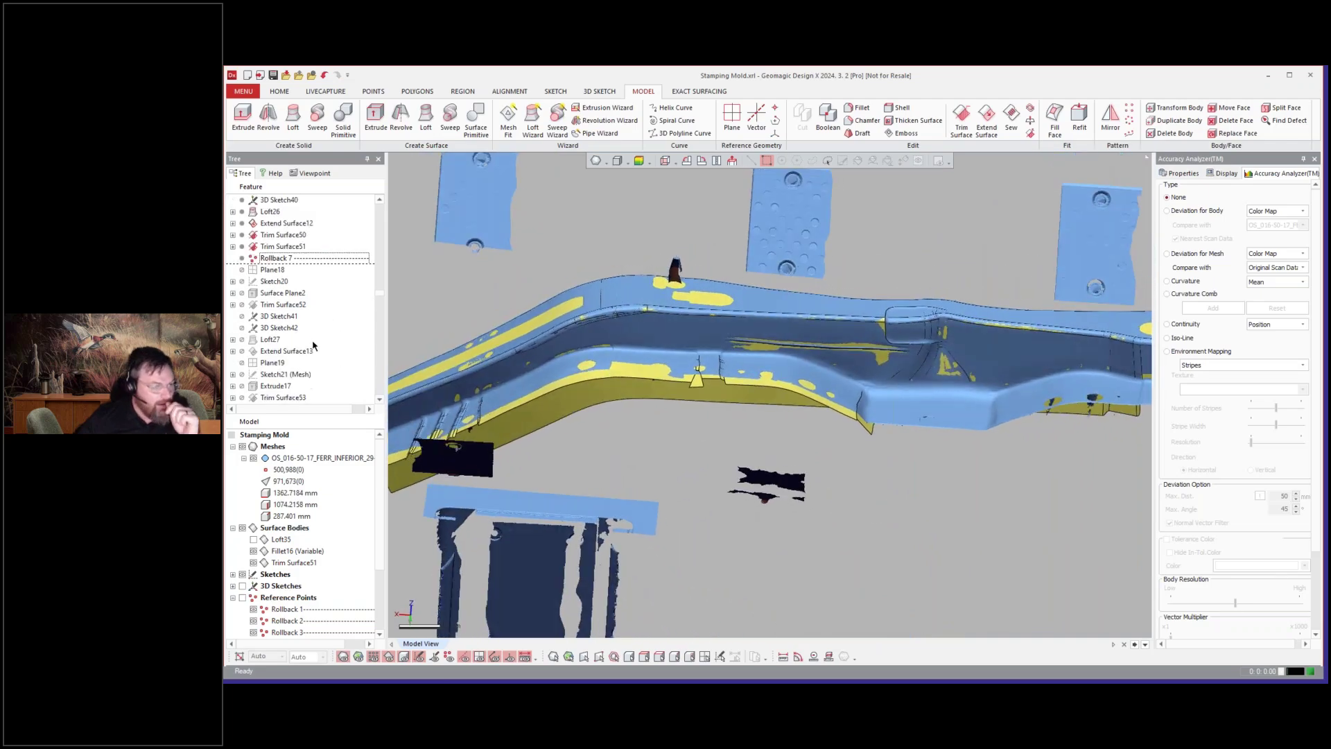
pyautogui.scroll(-1, 315, 345)
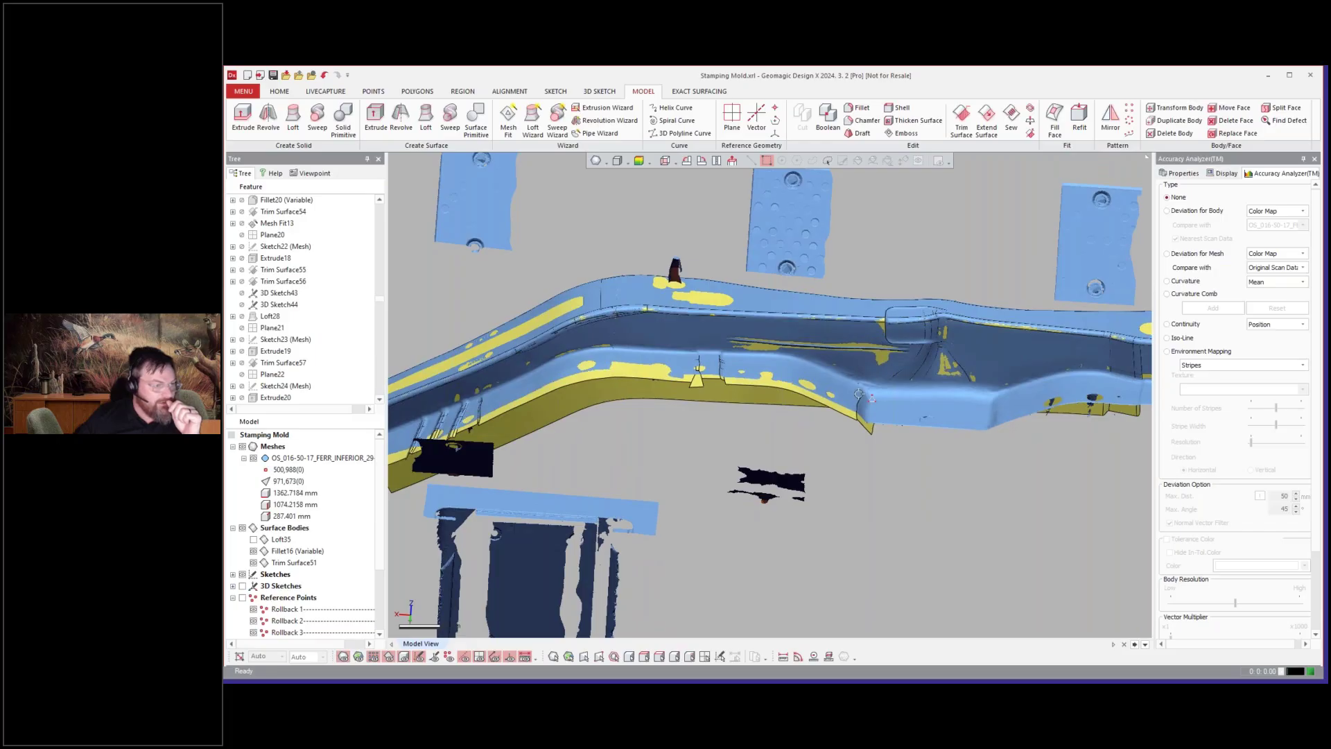
pyautogui.scroll(-5, 280, 358)
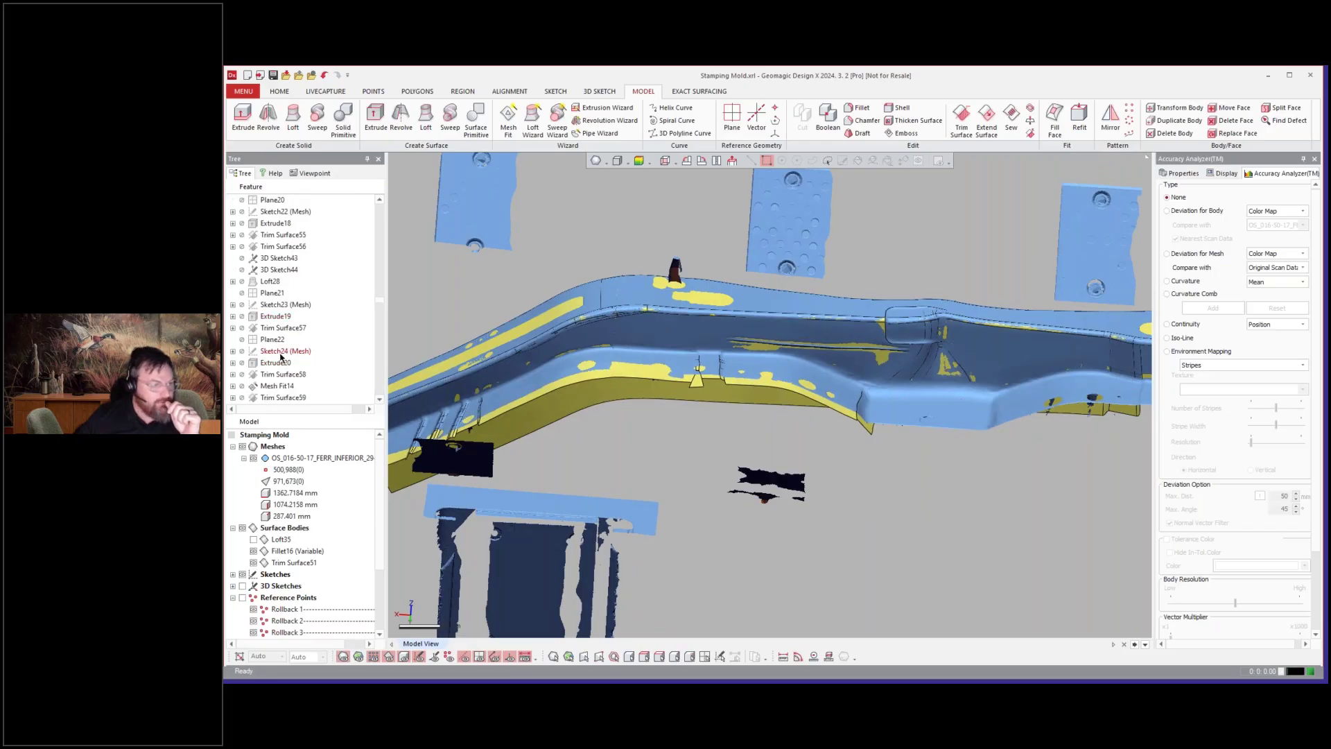
pyautogui.scroll(-6, 291, 319)
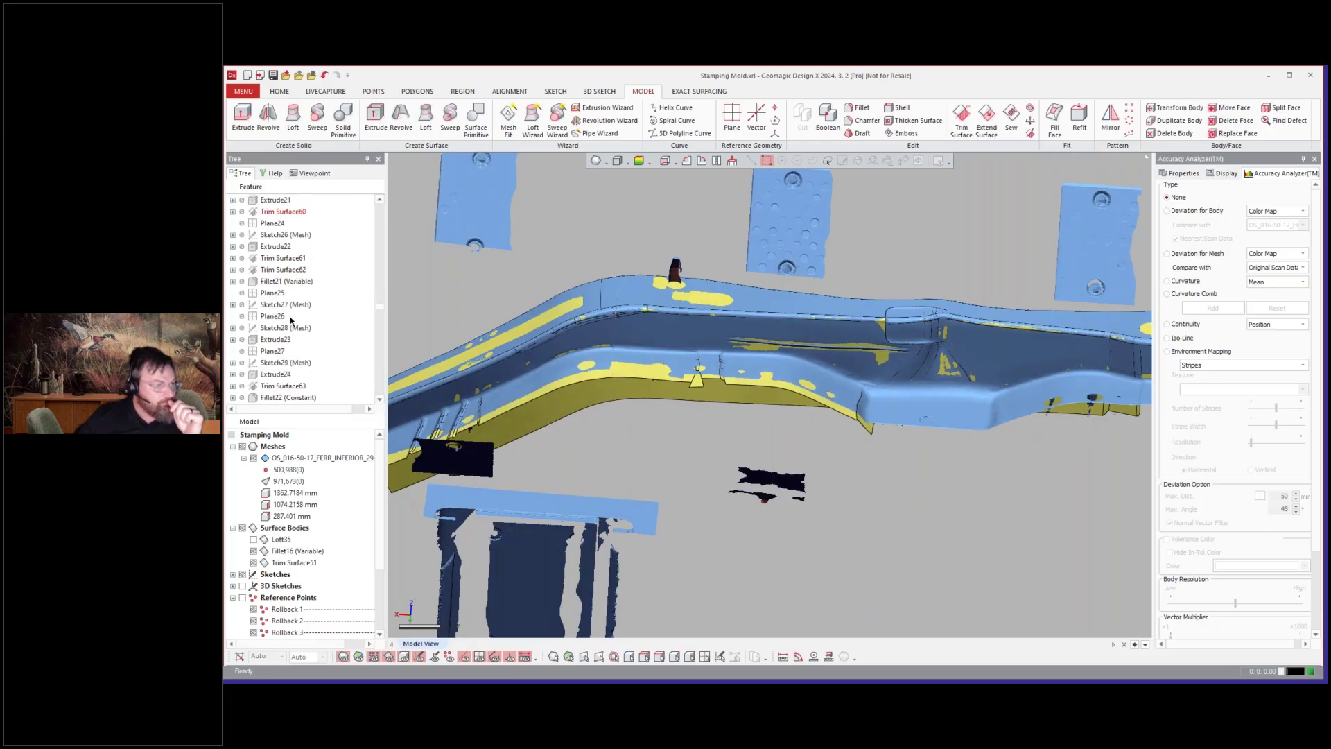
pyautogui.scroll(-2, 302, 316)
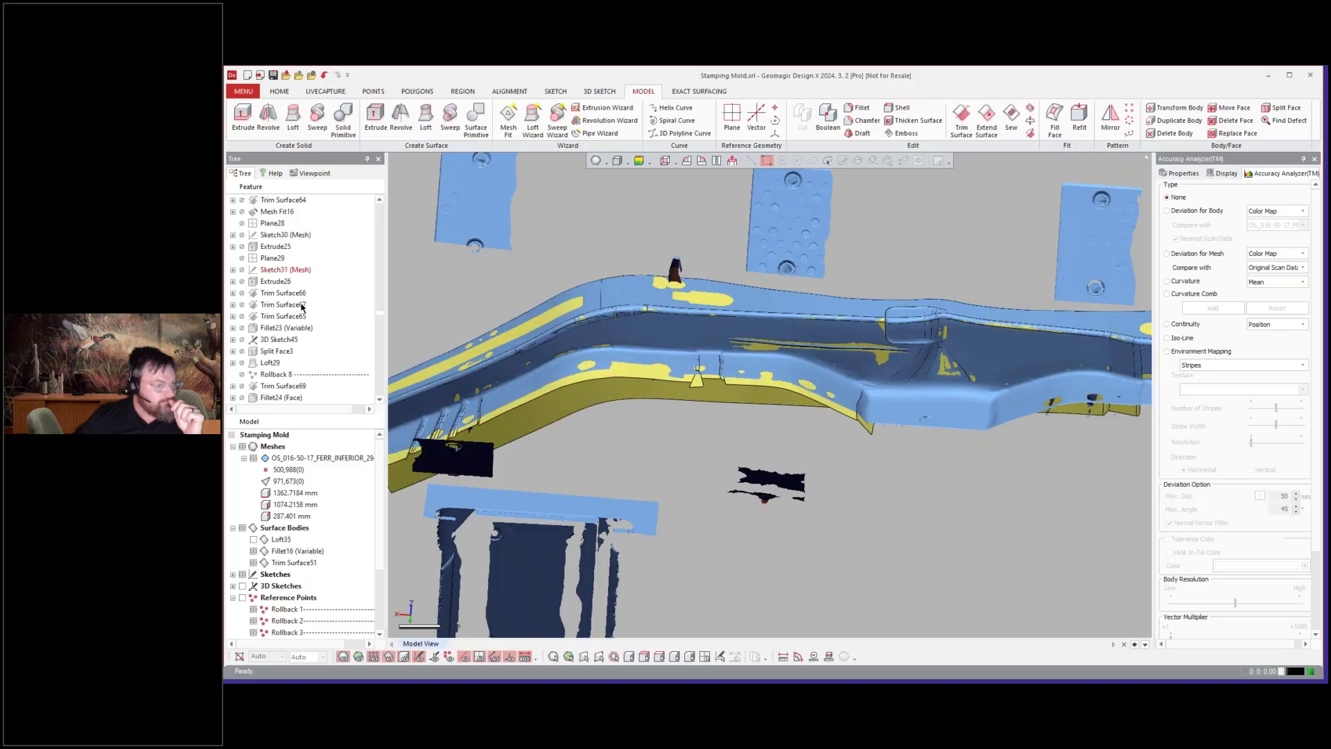
pyautogui.rightClick(282, 341)
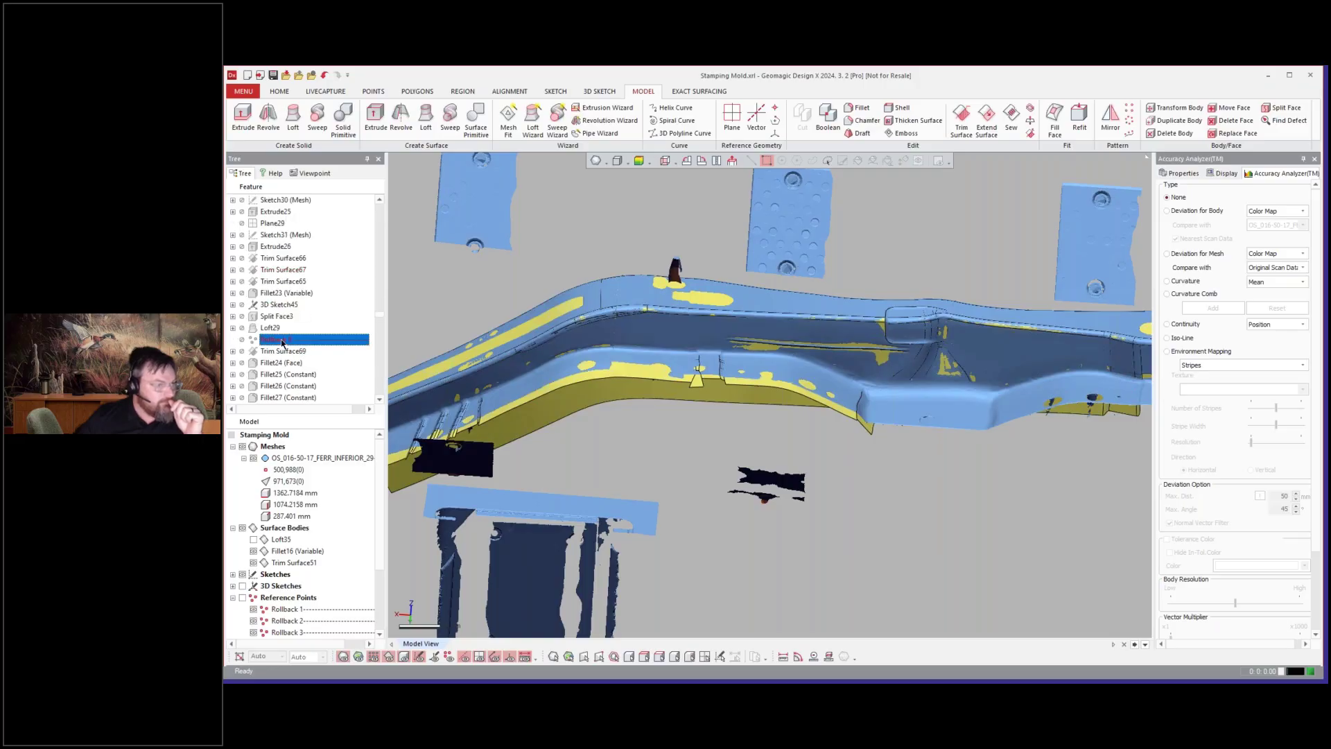
pyautogui.click(312, 347)
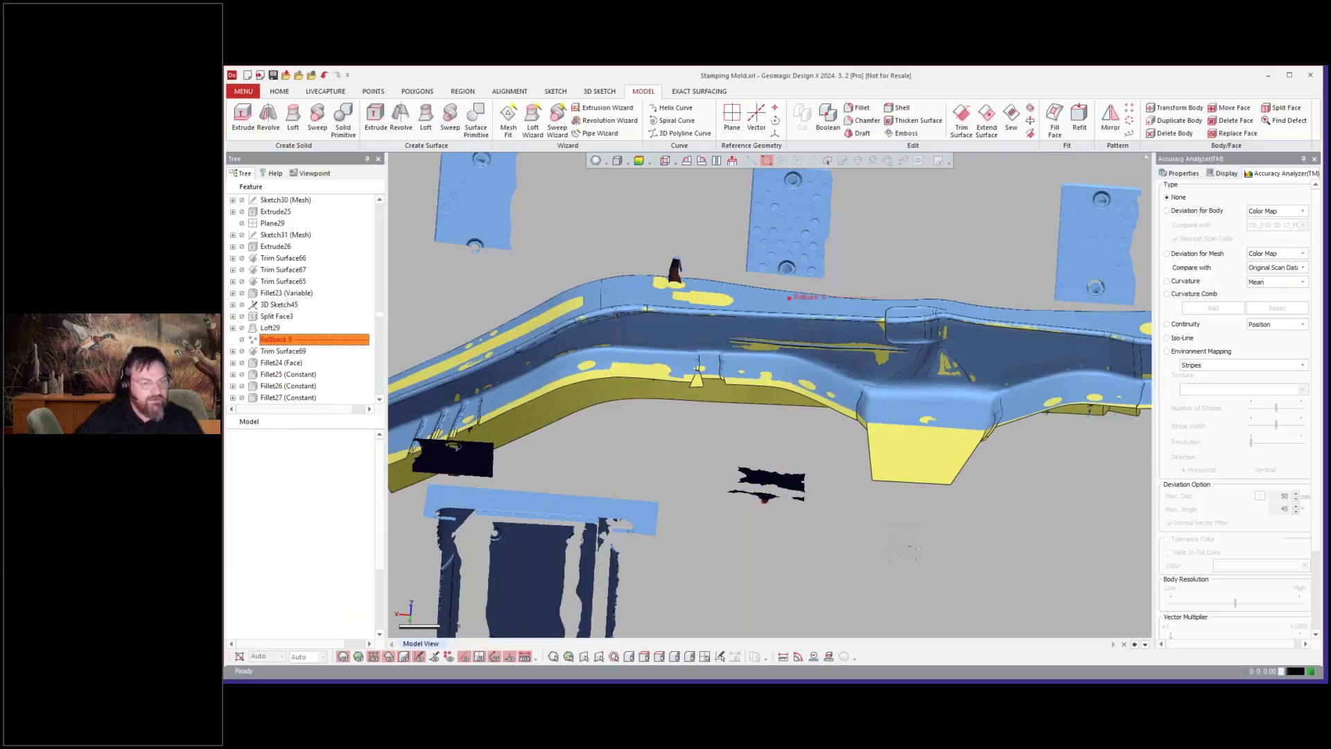
# - Inspect the Fillet23 (Variable) and Loft29 surface bodies with the scan mesh shown and temporarily hidden
pyautogui.scroll(-2, 1013, 482)
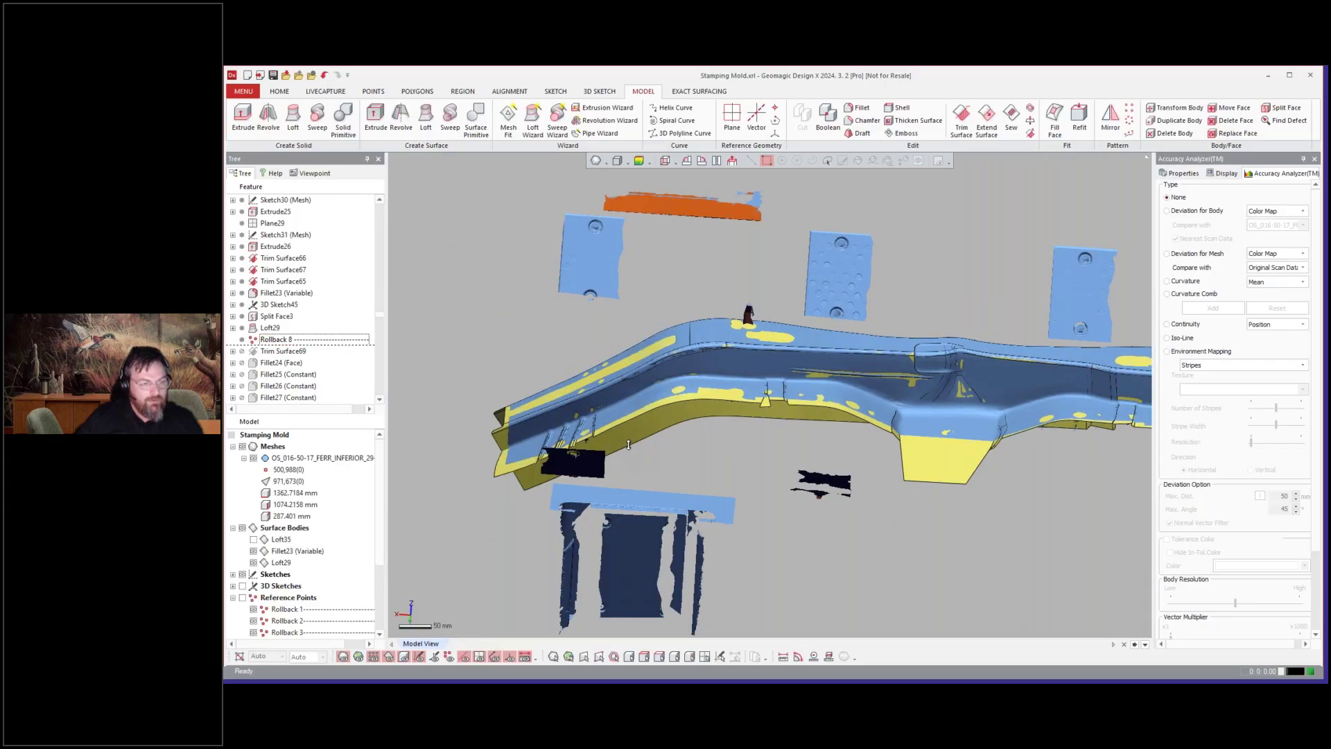
pyautogui.moveTo(1013, 482); pyautogui.dragTo(985, 497, button='right')
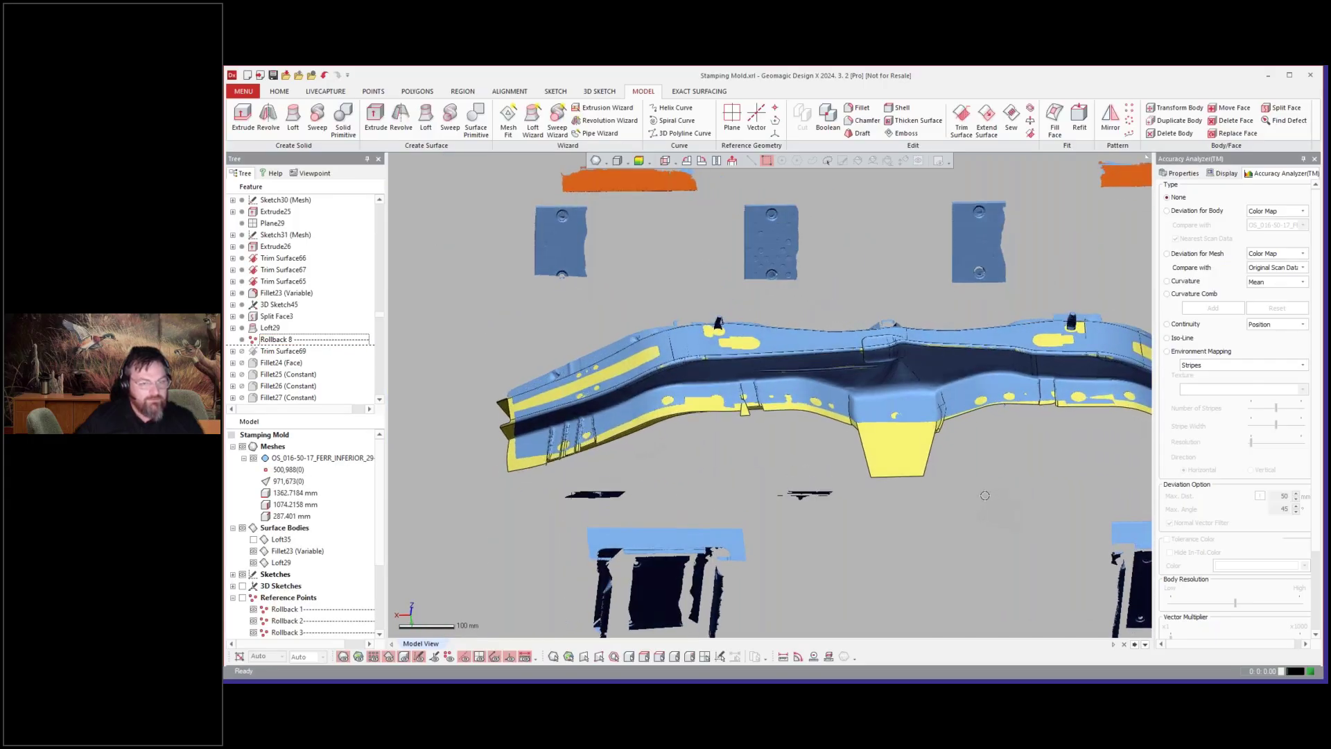
pyautogui.hotkey('ctrl', '1')
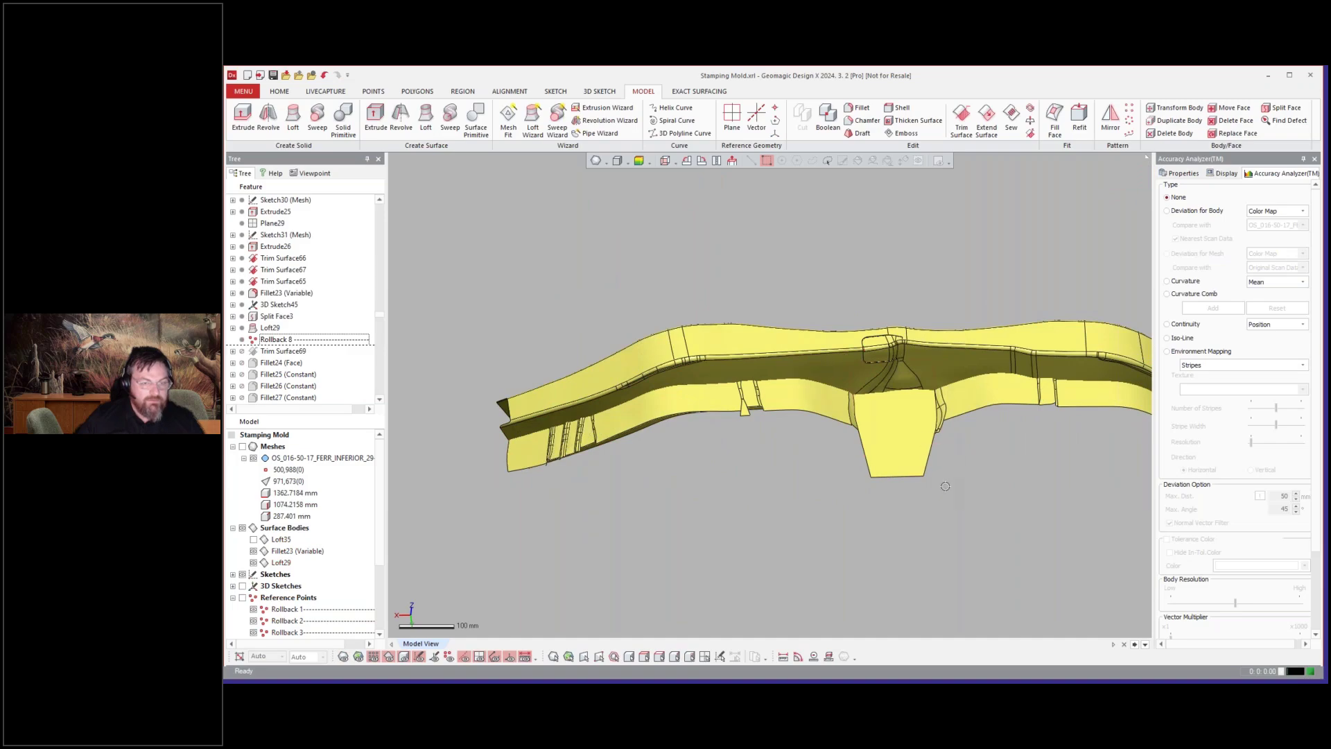
pyautogui.moveTo(881, 436); pyautogui.dragTo(882, 499, button='right')
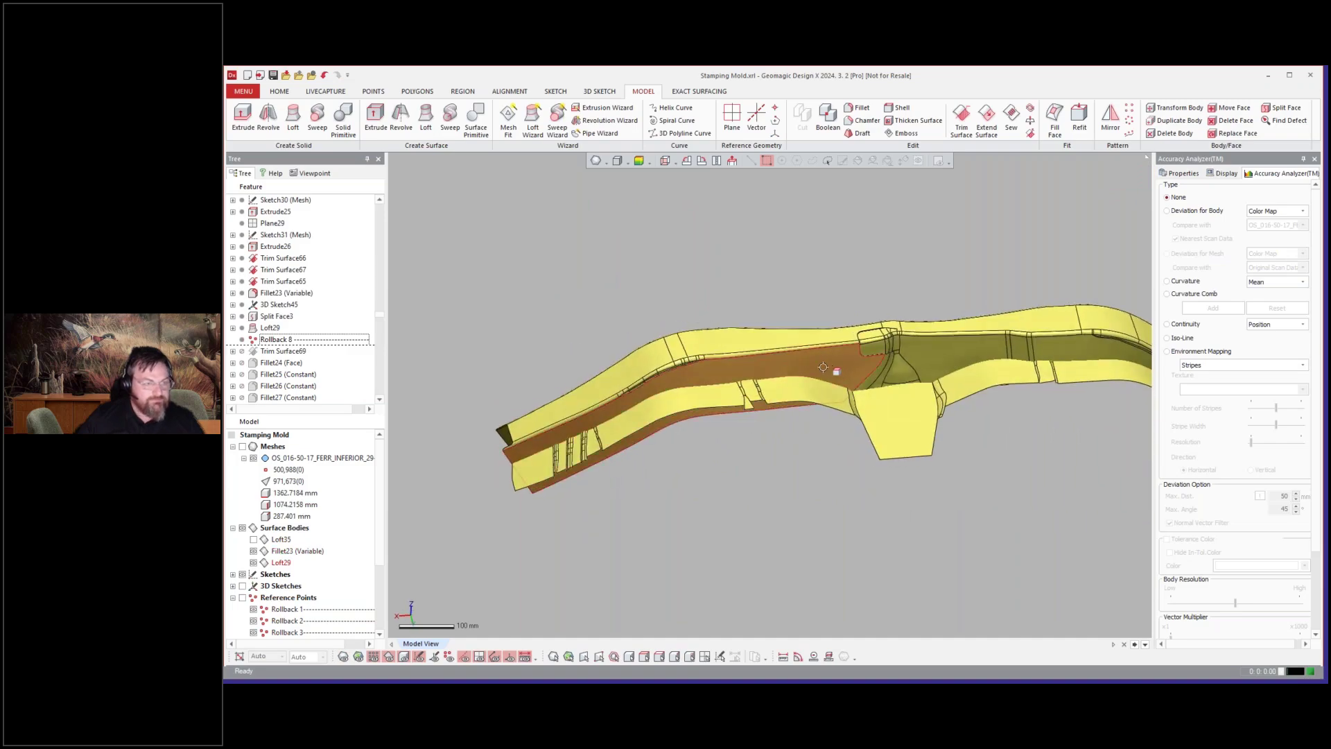
pyautogui.hotkey('ctrl', '1')
# - Roll the feature history forward through Trim Surface69 and hide the scan mesh
pyautogui.click(284, 351)
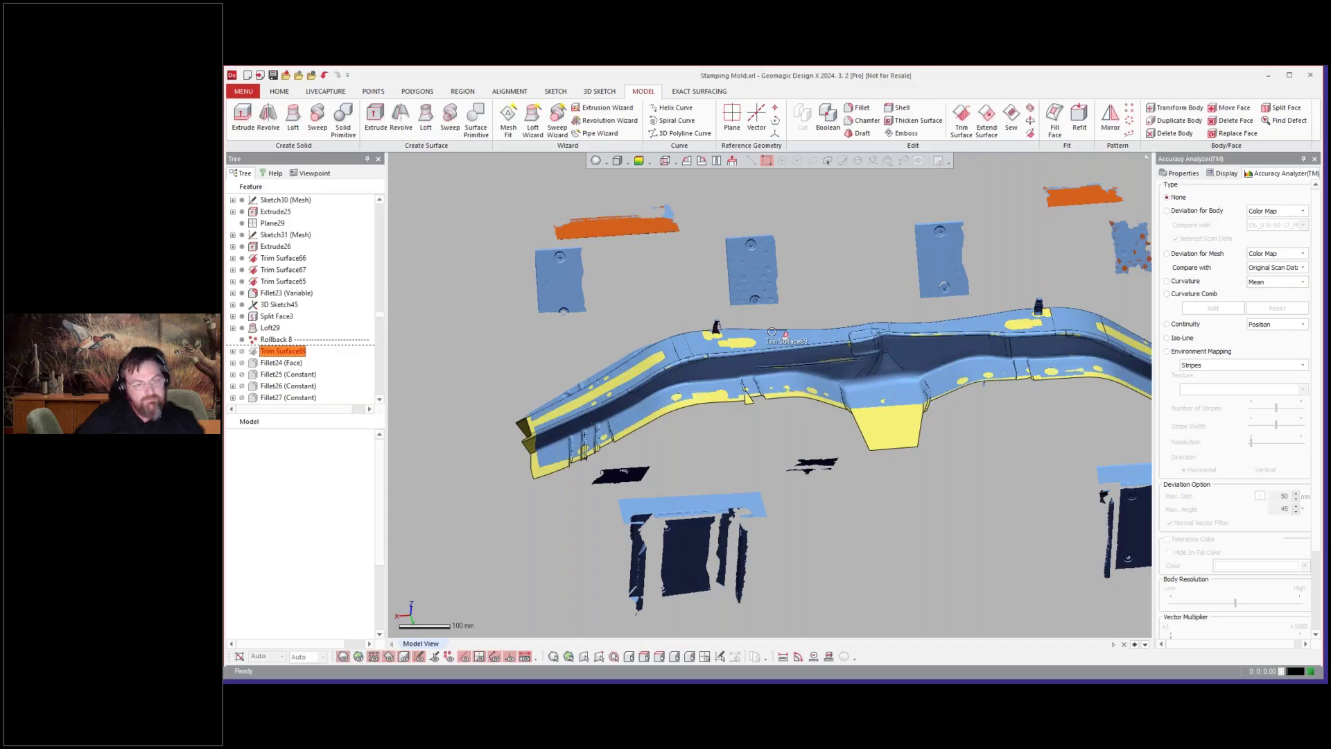
pyautogui.hotkey('ctrl', '1')
pyautogui.scroll(-1, 832, 356)
pyautogui.scroll(1, 832, 357)
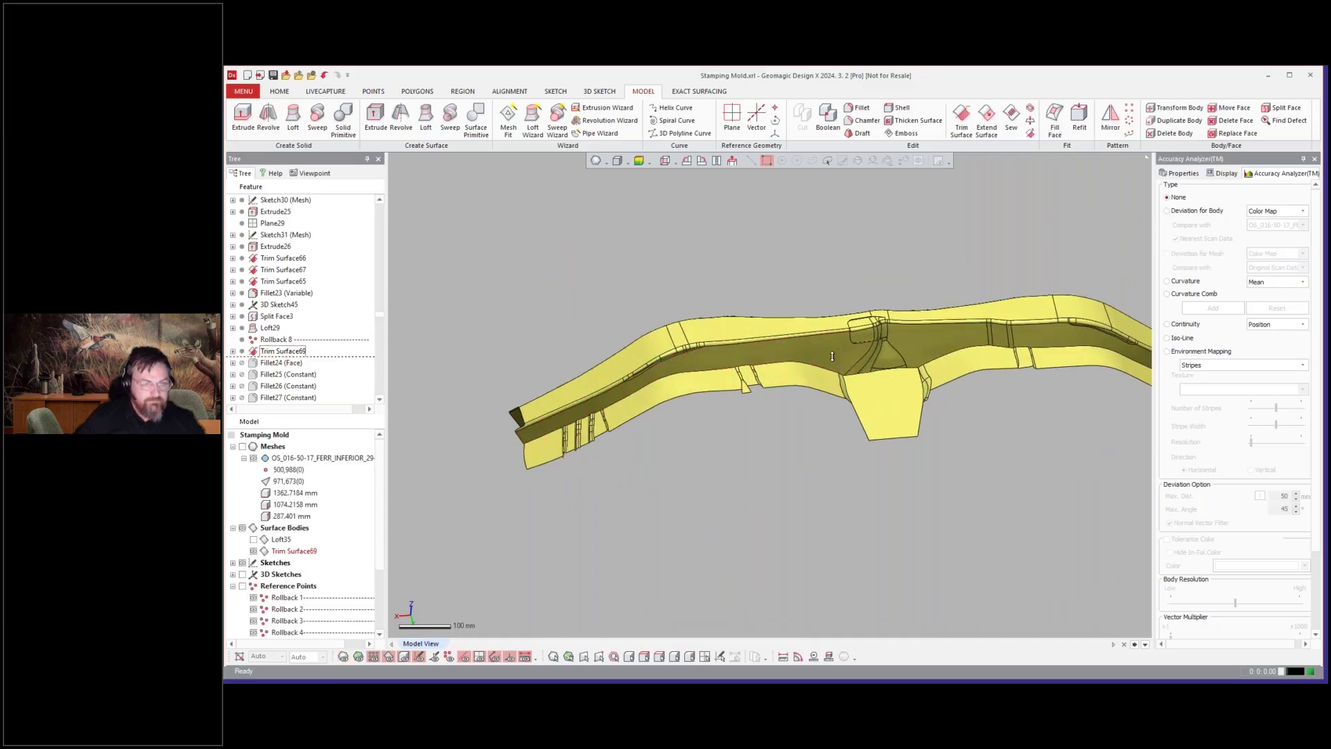
# - Roll the feature history forward through the series of fillets to Fillet37 (Variable)
pyautogui.click(286, 363)
pyautogui.scroll(-4, 291, 348)
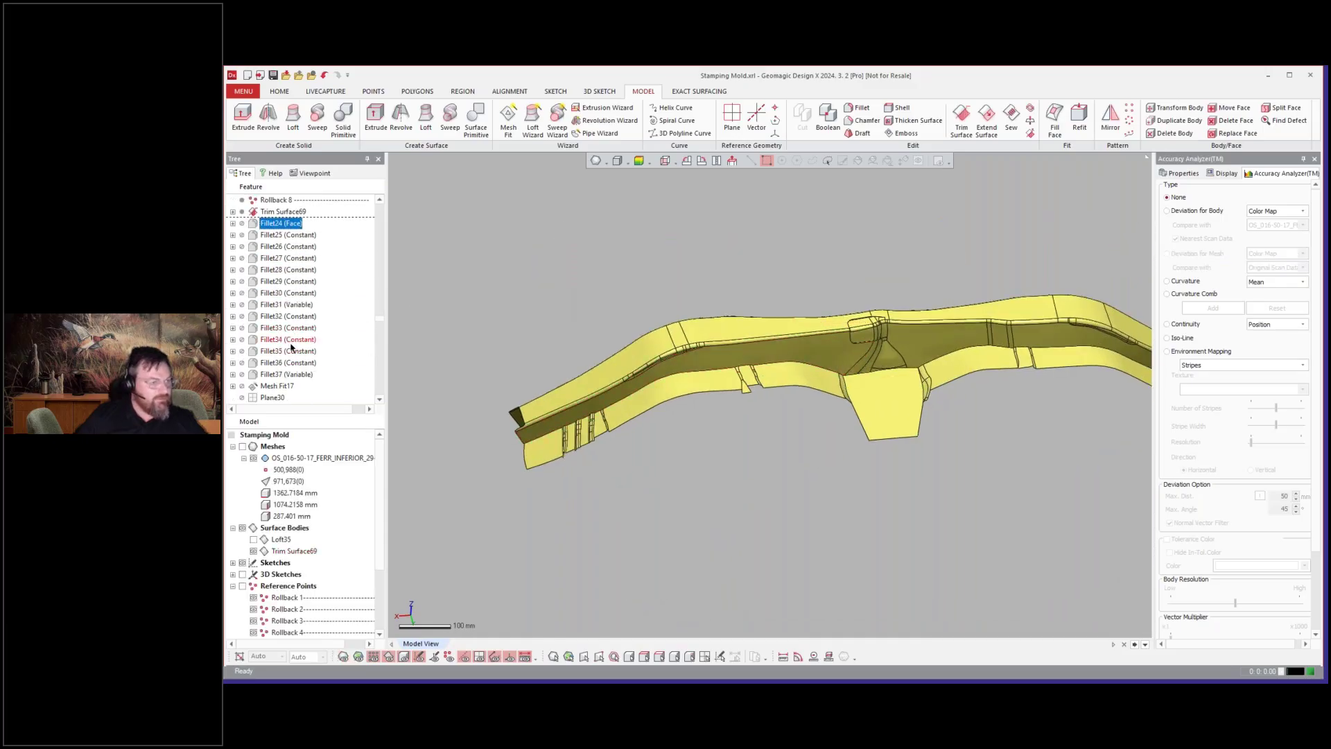
pyautogui.scroll(-2, 291, 319)
pyautogui.click(276, 306)
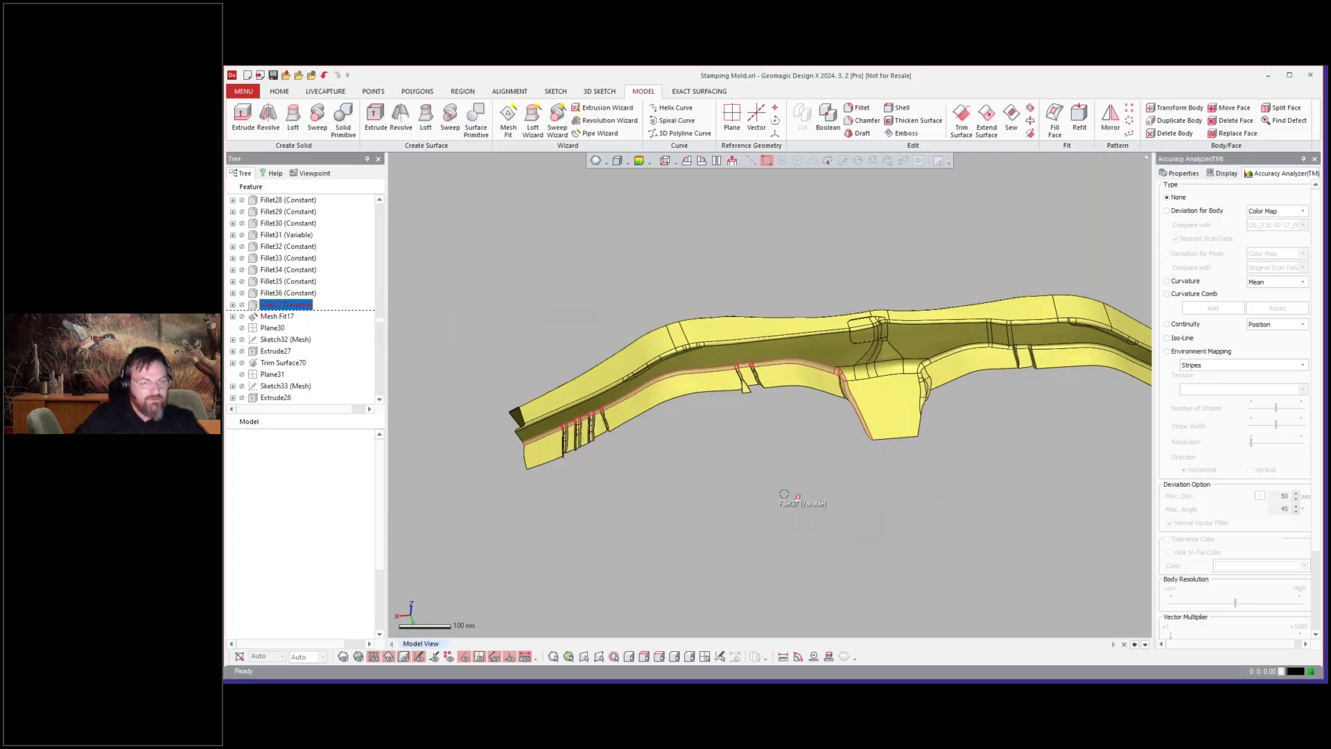
pyautogui.scroll(-2, 981, 448)
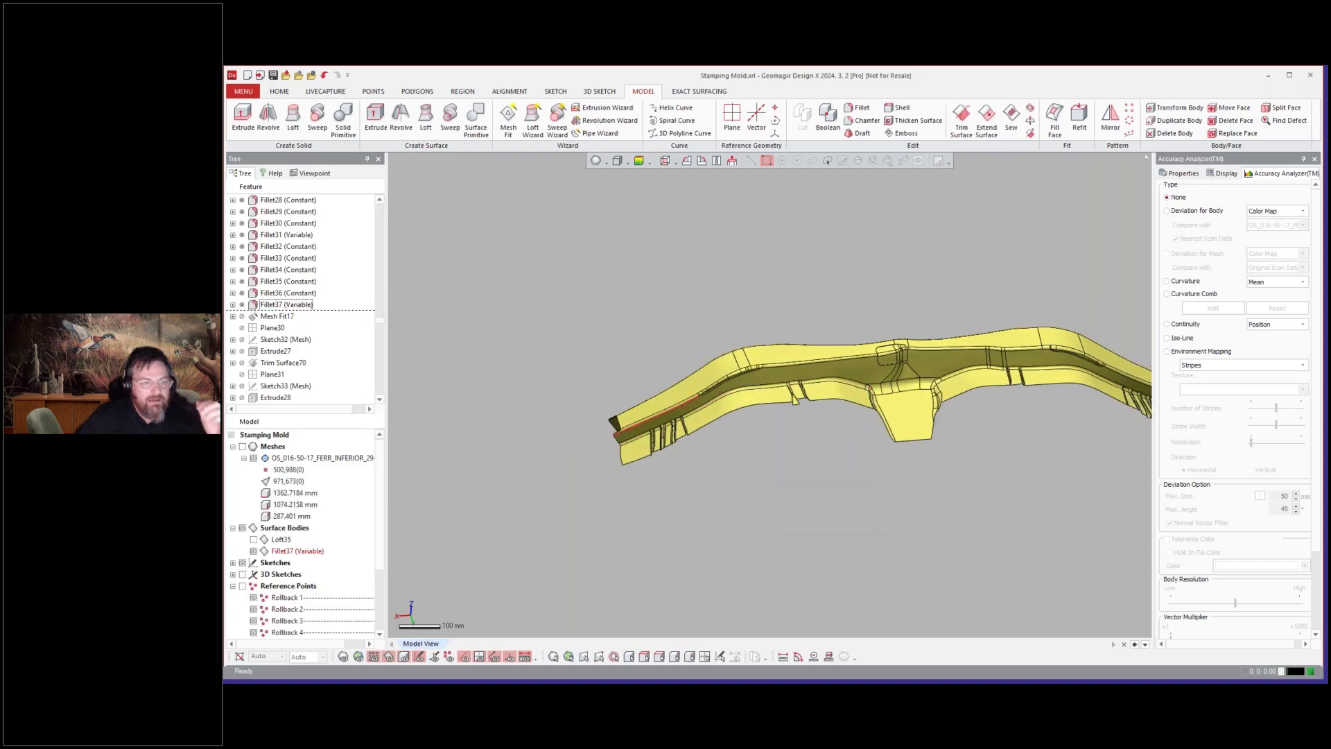
# - Roll the feature history forward to the Rollback 9 marker, just after Extend Surface15
pyautogui.scroll(-4, 298, 335)
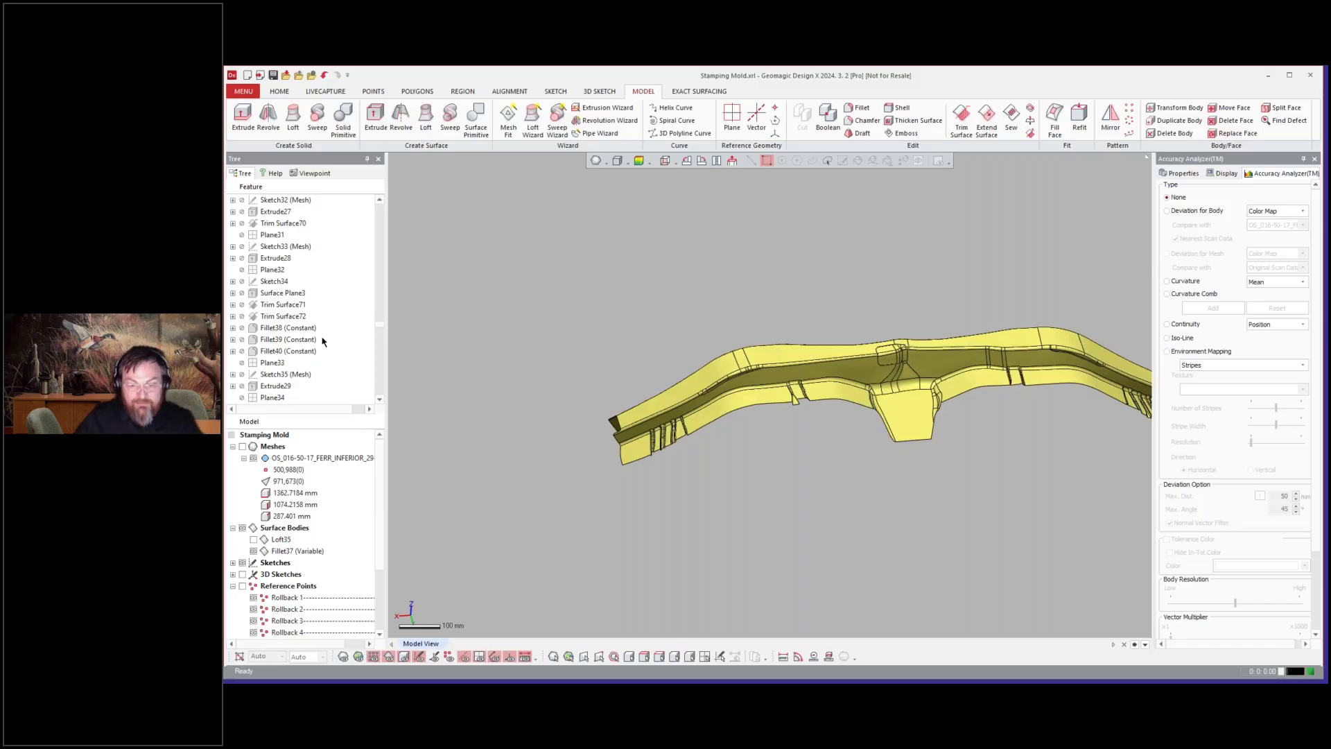
pyautogui.scroll(-7, 288, 312)
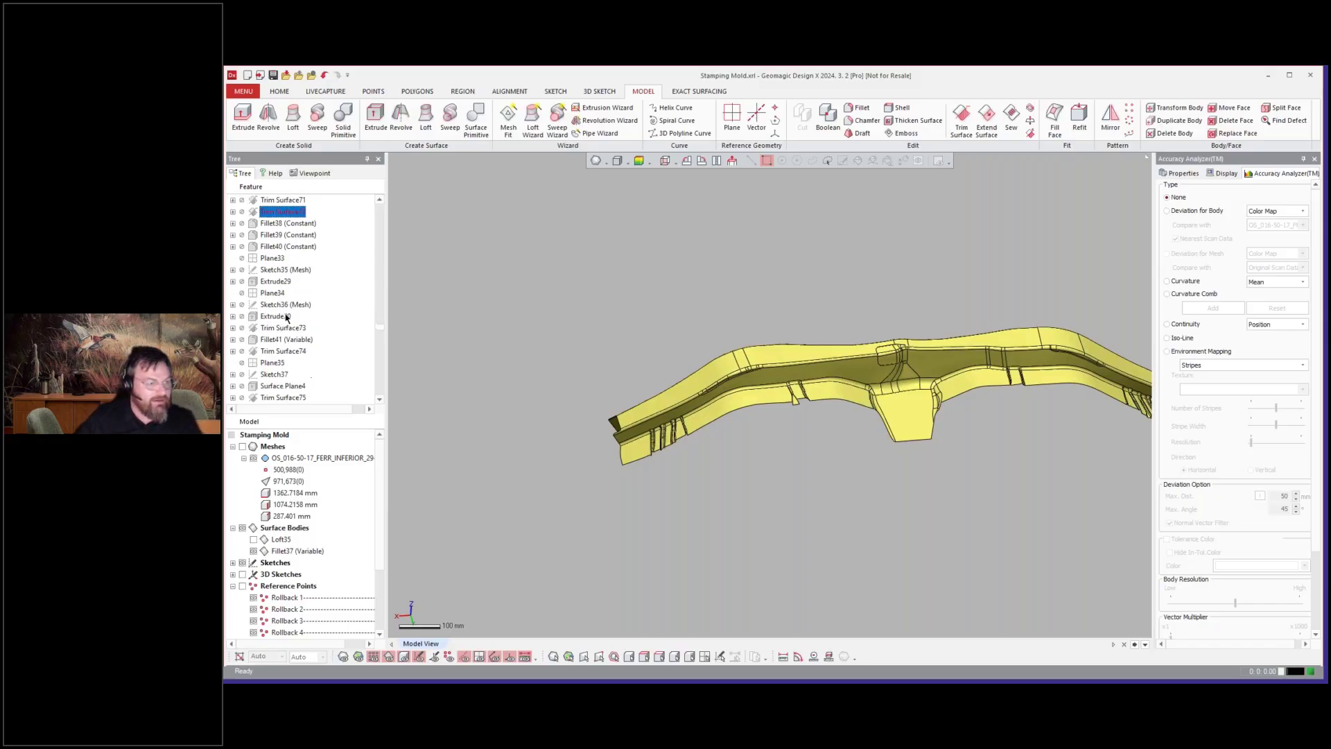
pyautogui.scroll(-8, 295, 307)
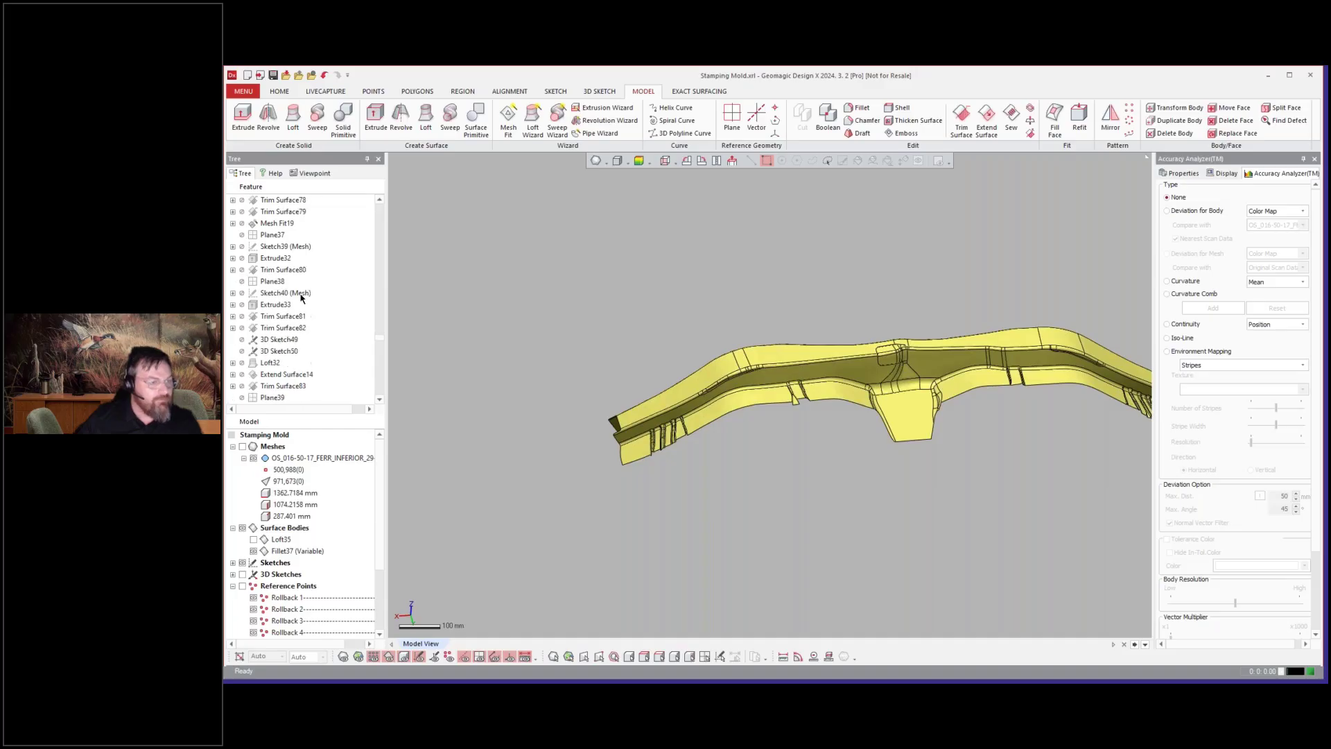
pyautogui.scroll(-8, 305, 291)
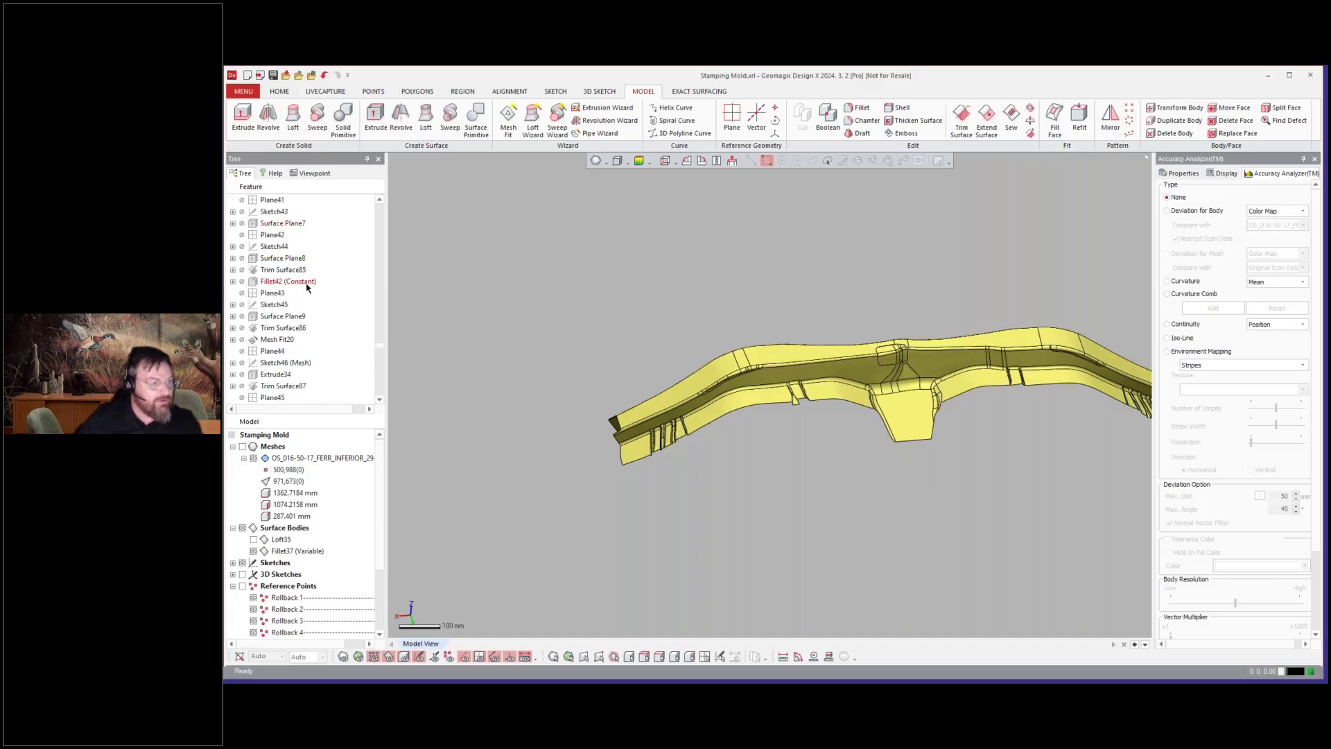
pyautogui.scroll(-8, 310, 282)
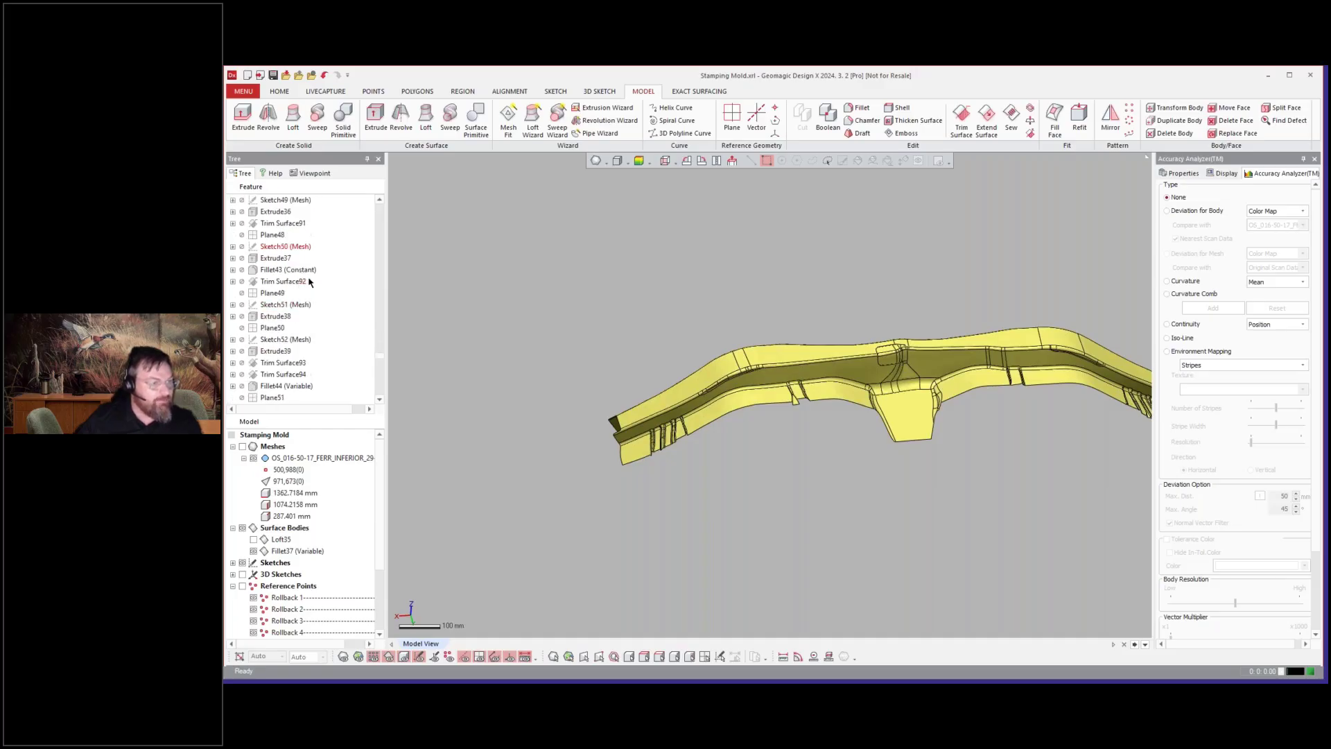
pyautogui.scroll(-3, 305, 298)
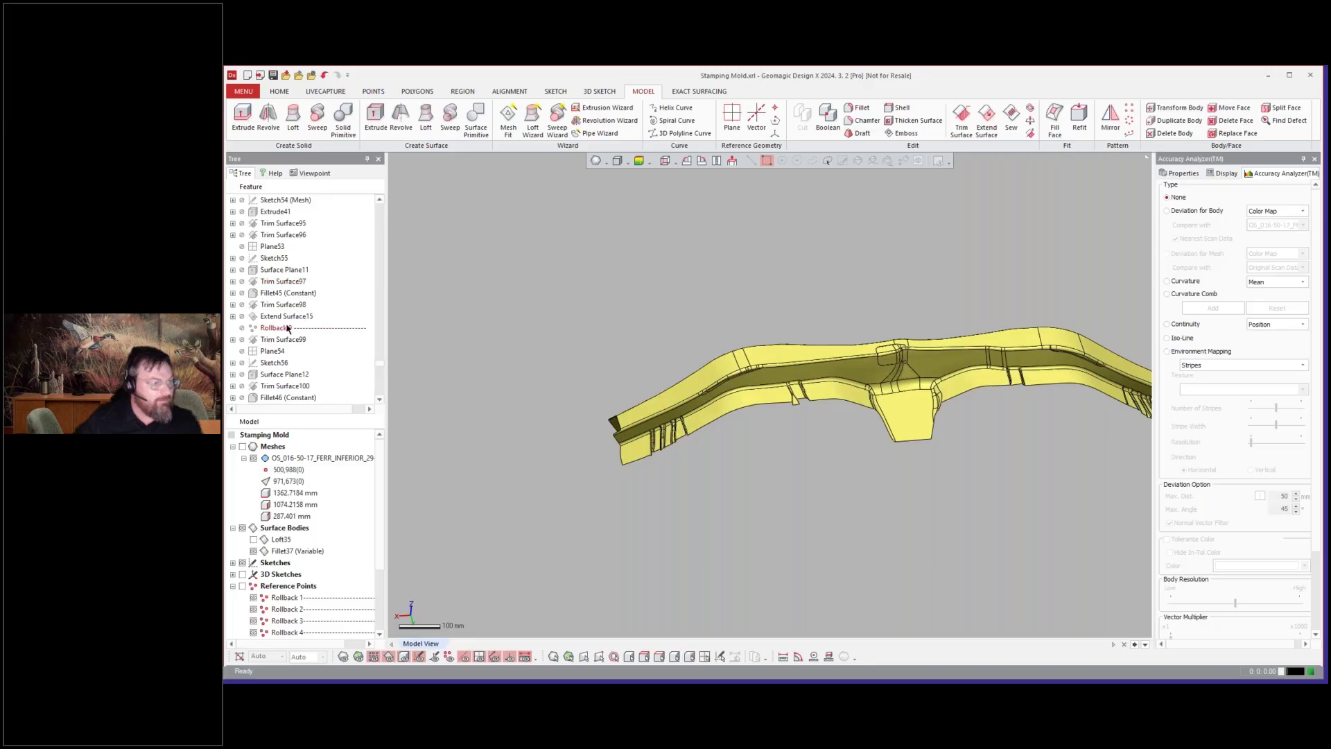
pyautogui.click(287, 328)
pyautogui.rightClick(283, 326)
pyautogui.click(311, 334)
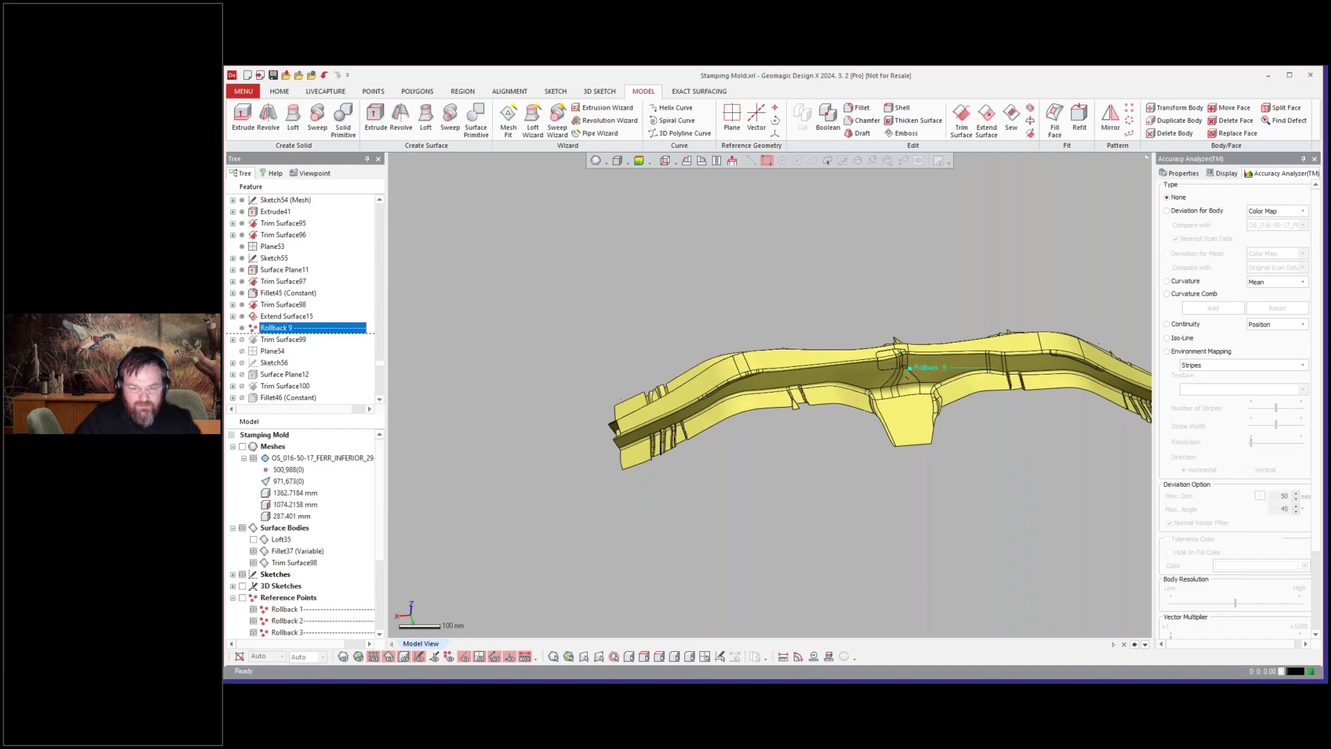
# - Examine the surface bodies at the Rollback 9 stage from the upper and lower sides
pyautogui.moveTo(780, 416)
pyautogui.mouseDown(button='right')
pyautogui.moveTo(825, 498)
pyautogui.moveTo(780, 435)
pyautogui.mouseUp(button='right')
pyautogui.press('Escape')
pyautogui.moveTo(874, 486); pyautogui.dragTo(617, 356, button='right')
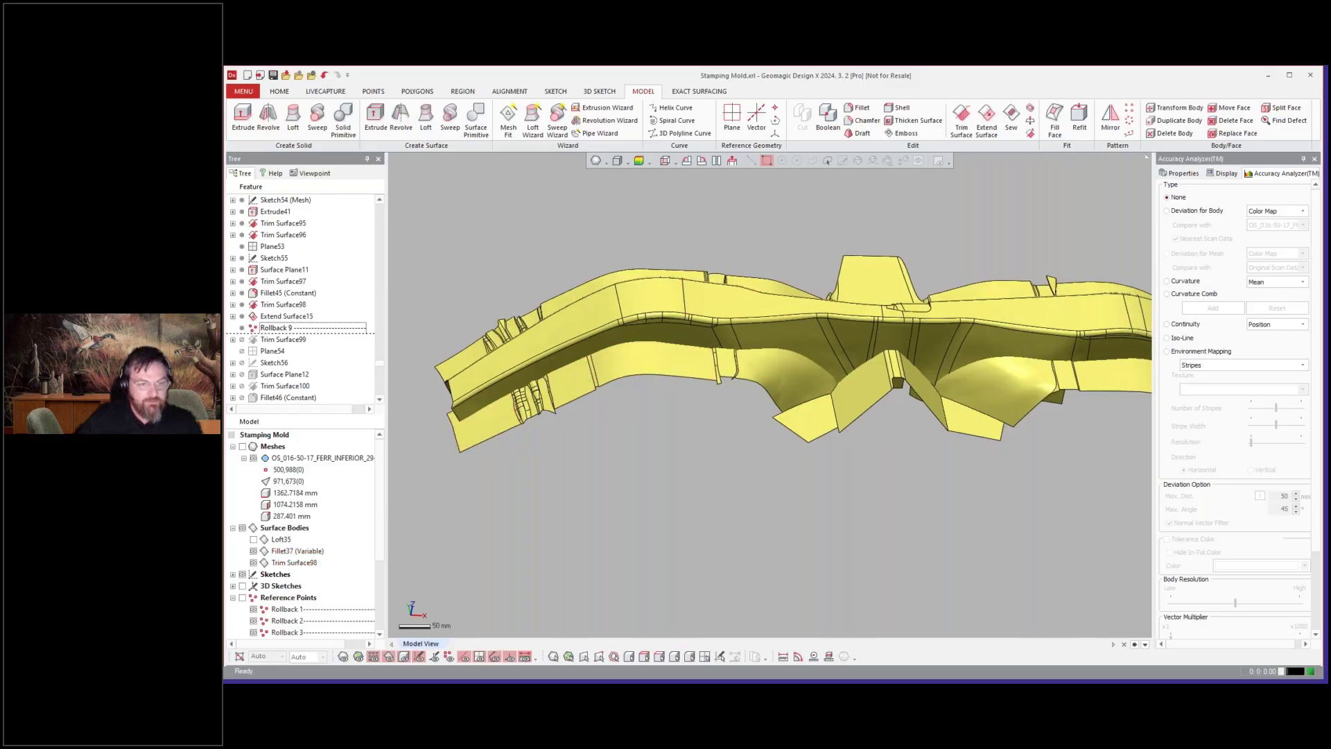
pyautogui.scroll(-5, 864, 407)
pyautogui.scroll(-1, 924, 513)
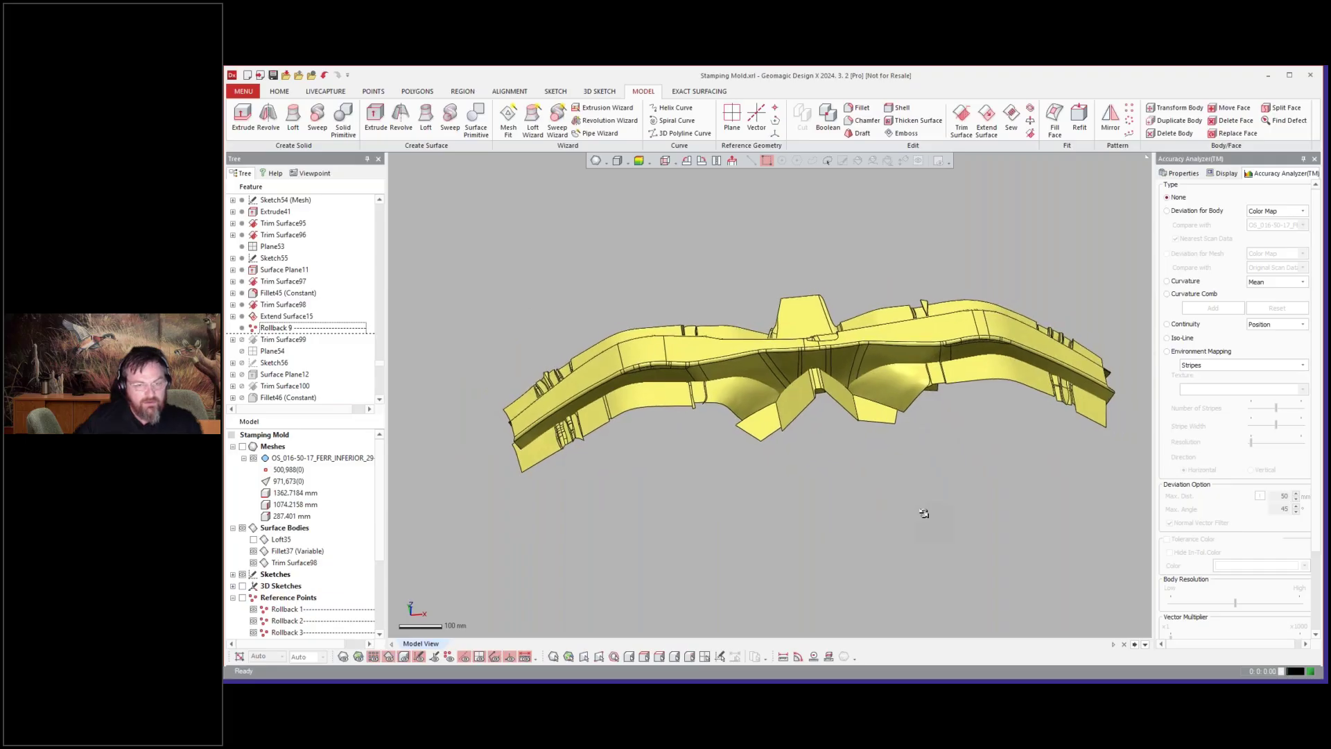
pyautogui.moveTo(767, 363); pyautogui.dragTo(809, 411, button='right')
# - Roll the feature history forward to the Rollback 10 marker, just after Trim Surface103
pyautogui.click(277, 343)
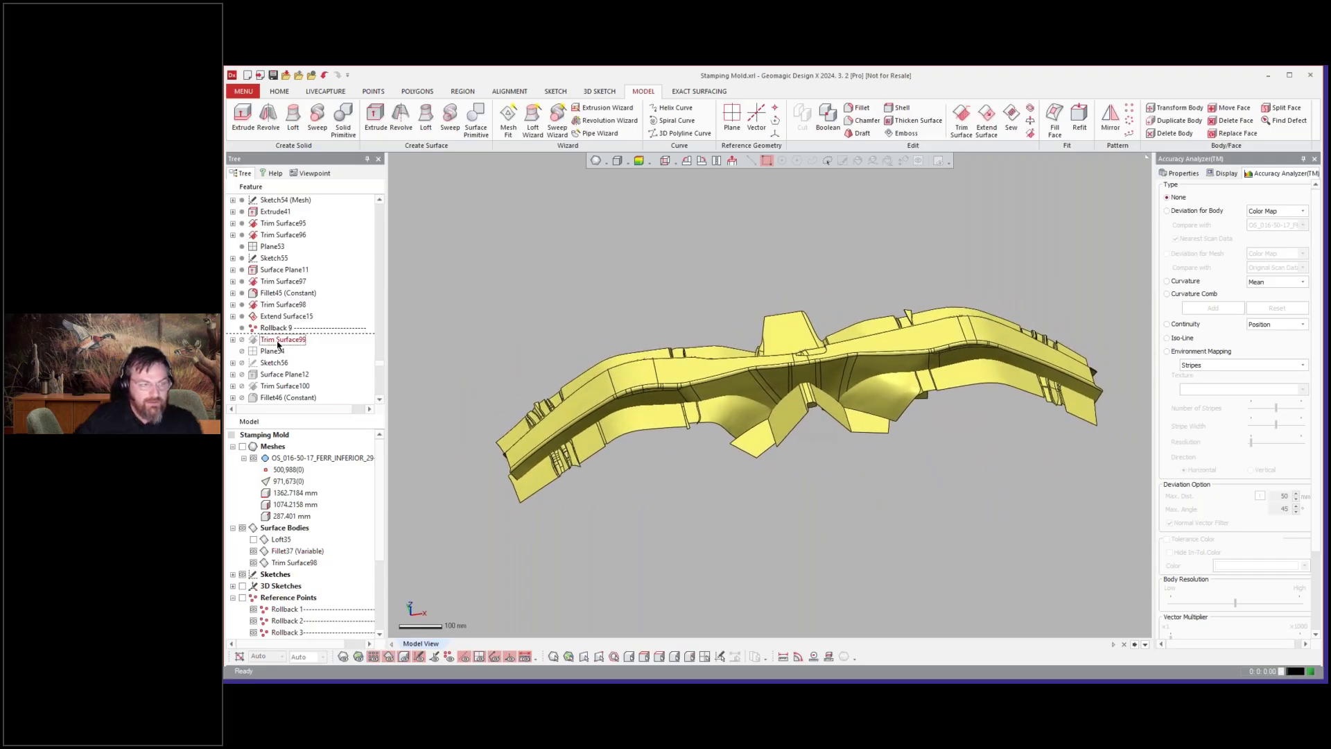
pyautogui.scroll(-2, 277, 344)
pyautogui.scroll(-10, 277, 344)
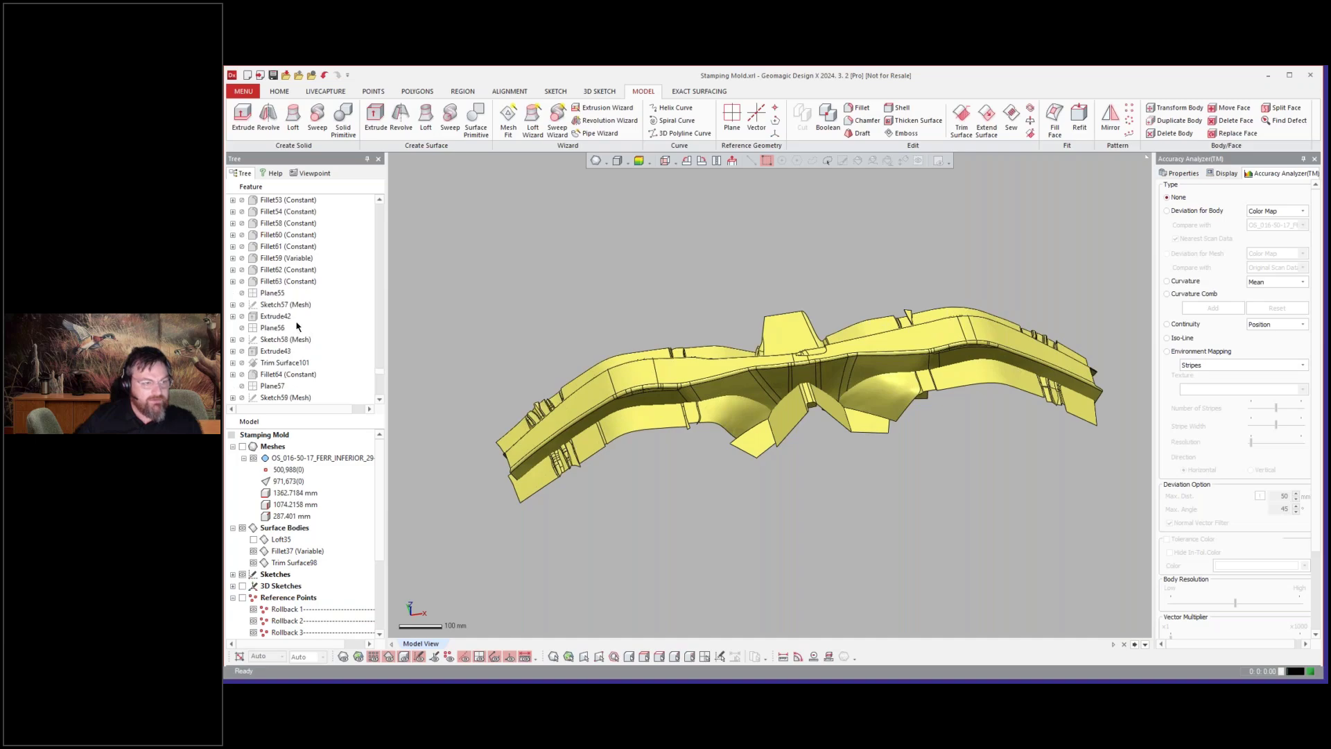
pyautogui.scroll(-2, 298, 325)
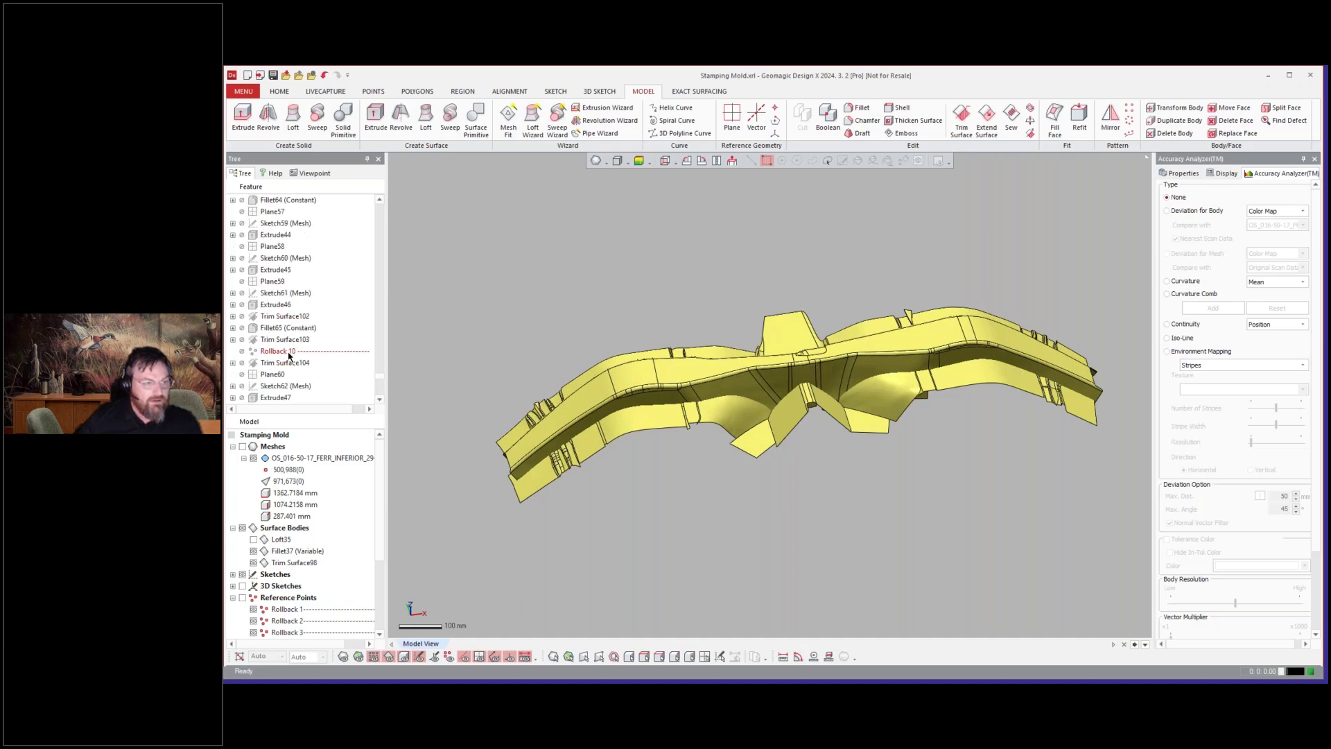
pyautogui.click(289, 354)
pyautogui.rightClick(288, 353)
pyautogui.click(309, 355)
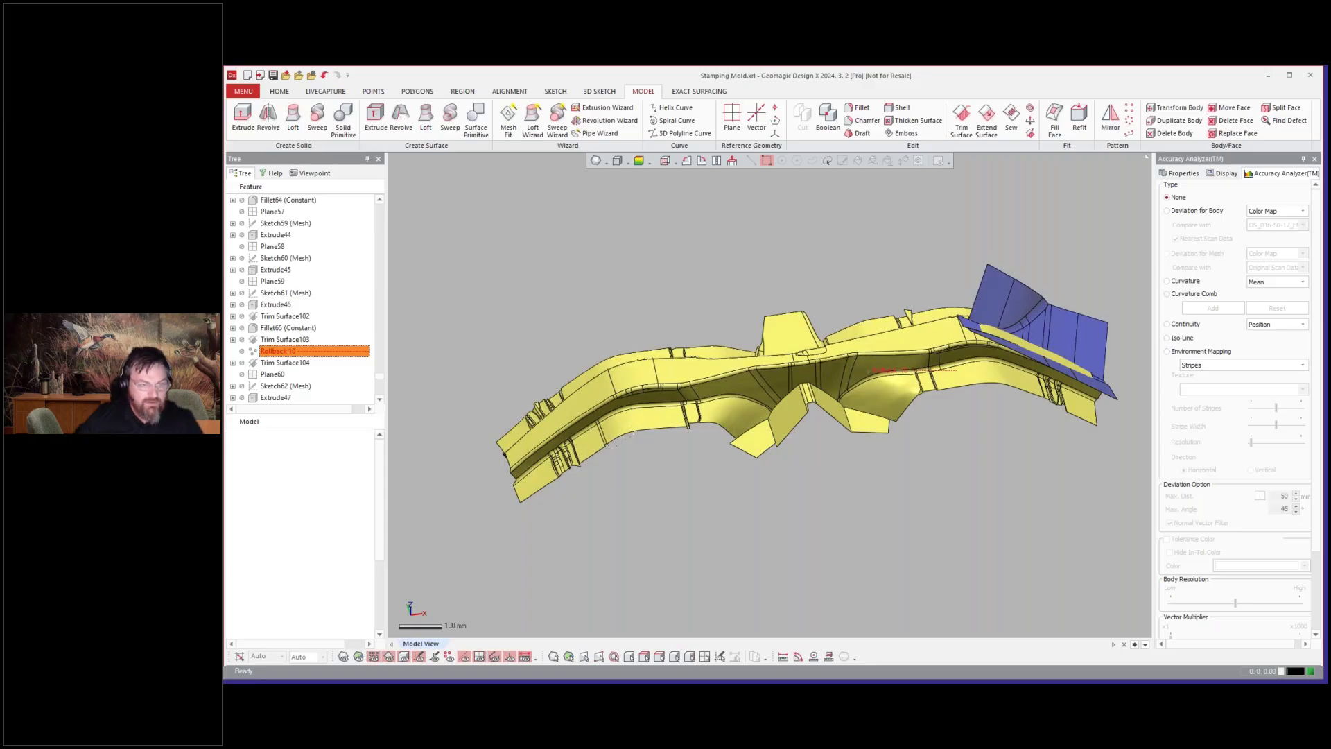
# - Roll the feature history forward through Trim Surface104
pyautogui.moveTo(1040, 361); pyautogui.dragTo(1018, 382, button='right')
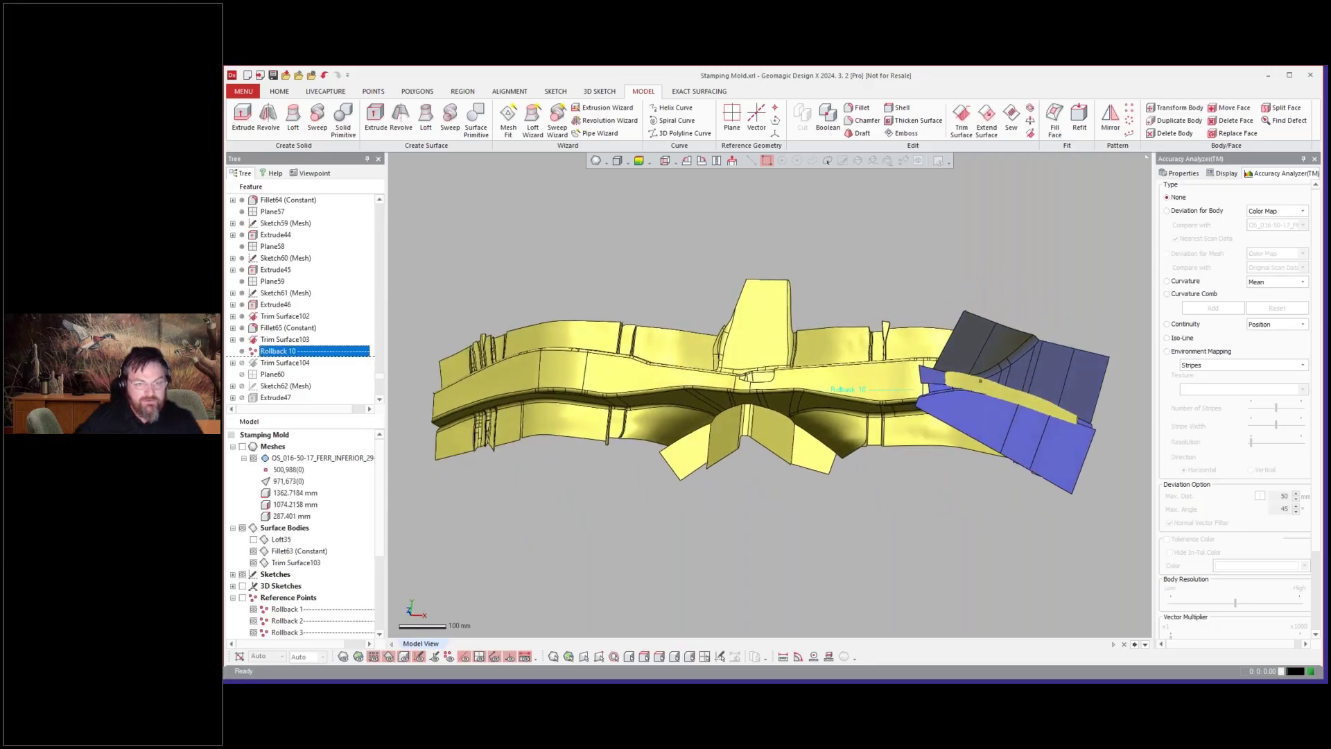
pyautogui.click(294, 363)
pyautogui.rightClick(298, 364)
pyautogui.click(316, 367)
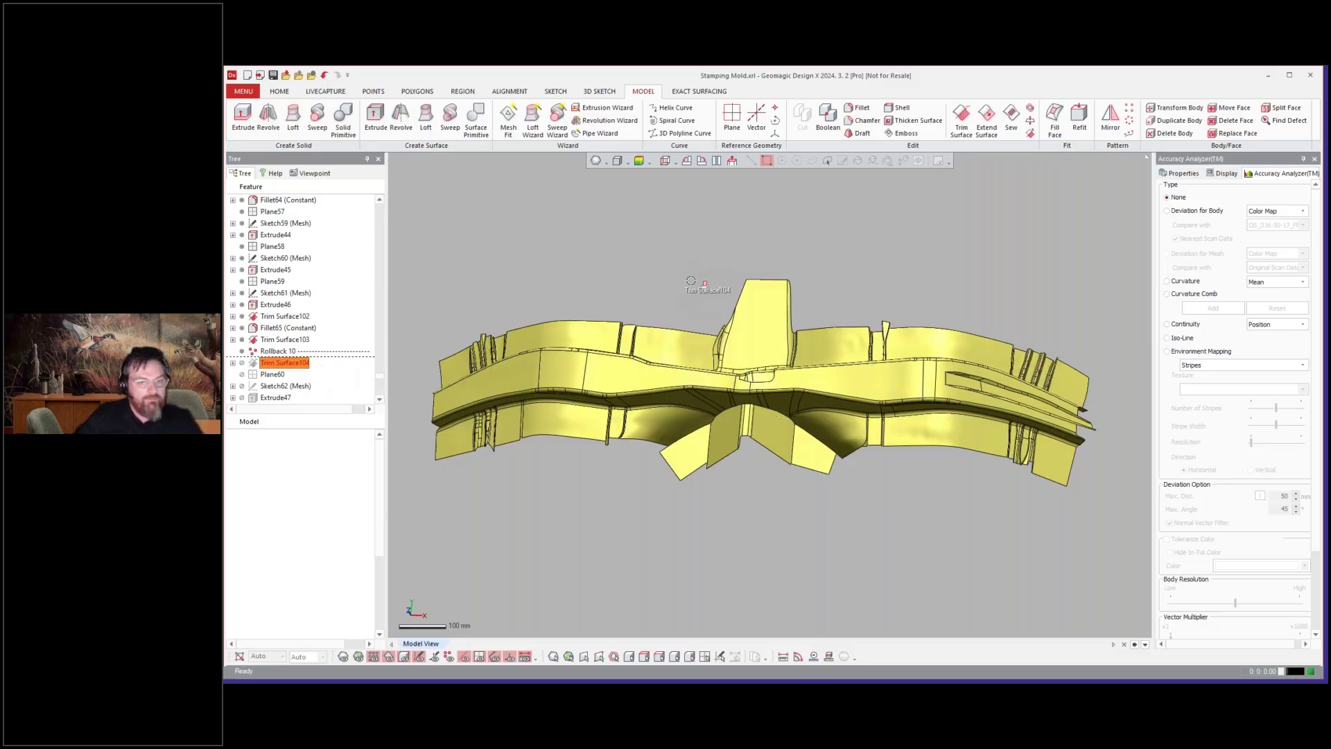
# - Roll the feature history forward to the Rollback 11 marker, just after Trim Surface106
pyautogui.click(274, 386)
pyautogui.scroll(-2, 281, 387)
pyautogui.scroll(-5, 283, 347)
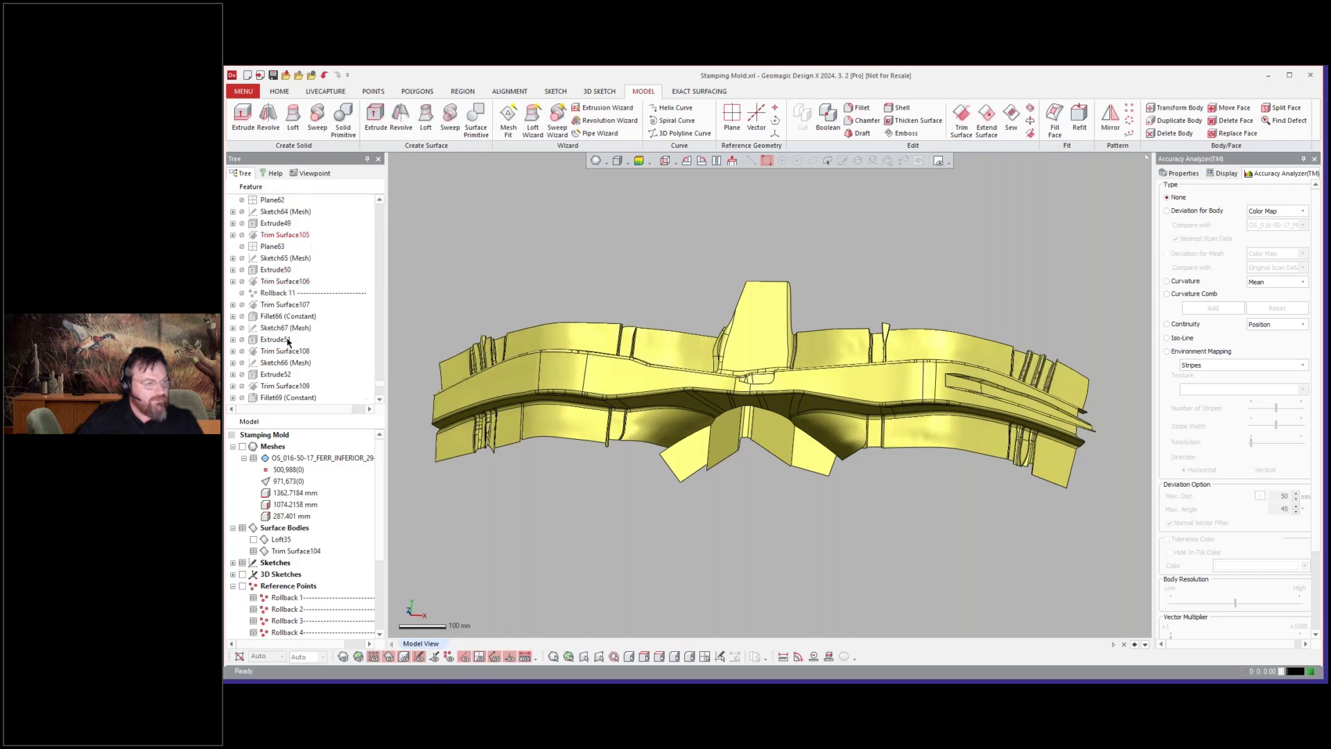
pyautogui.rightClick(277, 292)
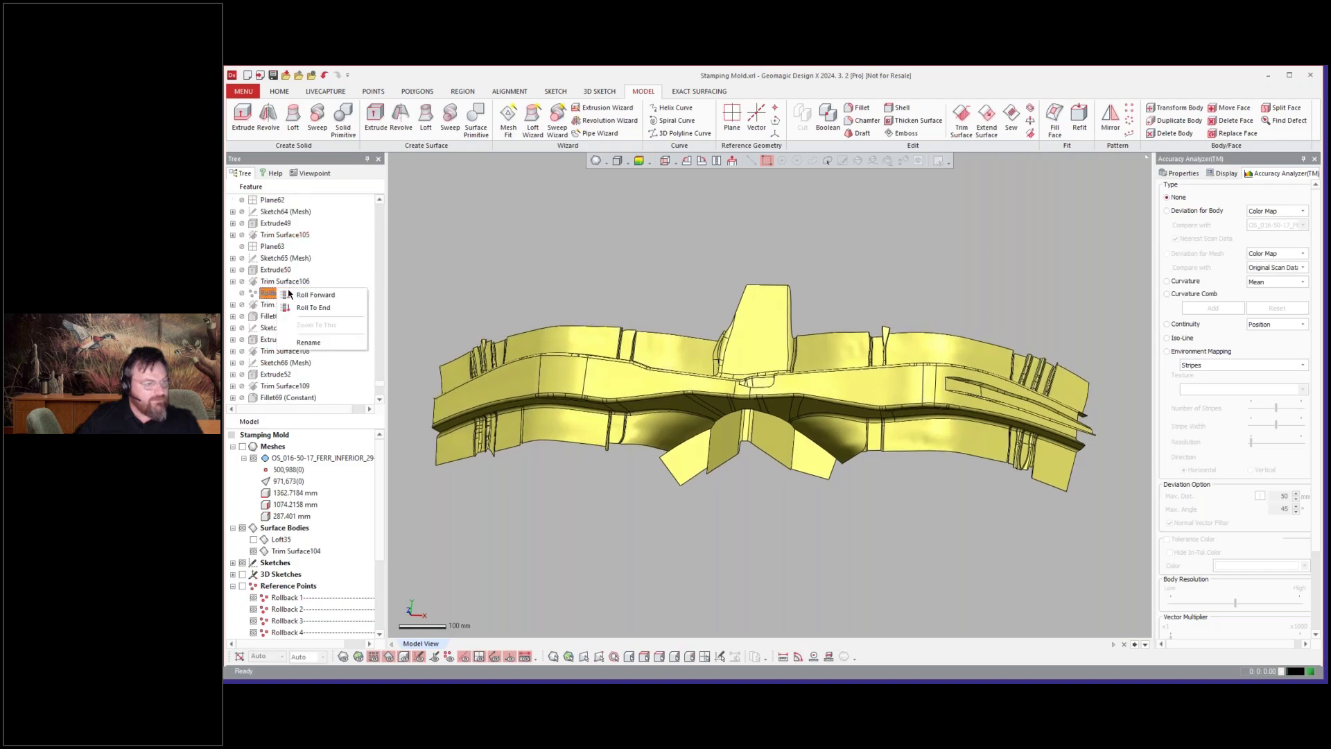
pyautogui.click(305, 295)
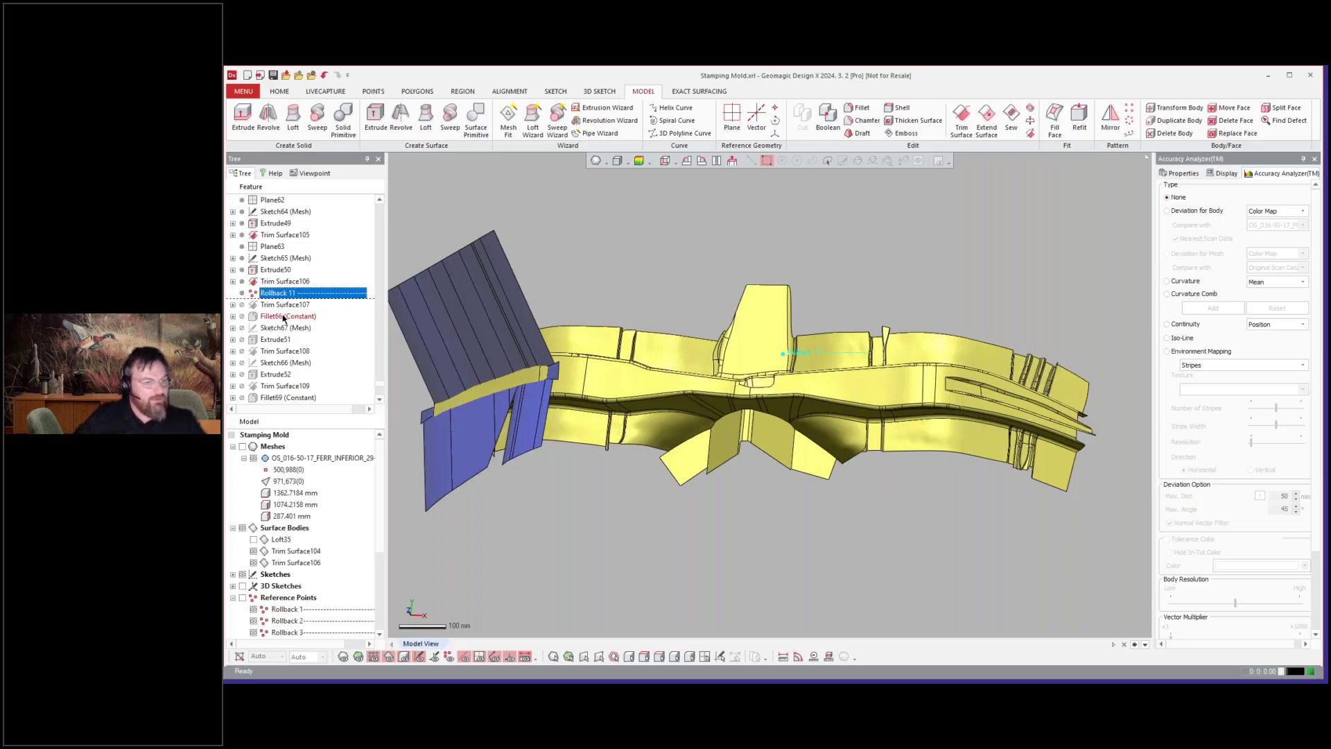
# - Roll the feature history forward through the hole trims and constant fillets to Surface Offset2
pyautogui.scroll(-4, 291, 319)
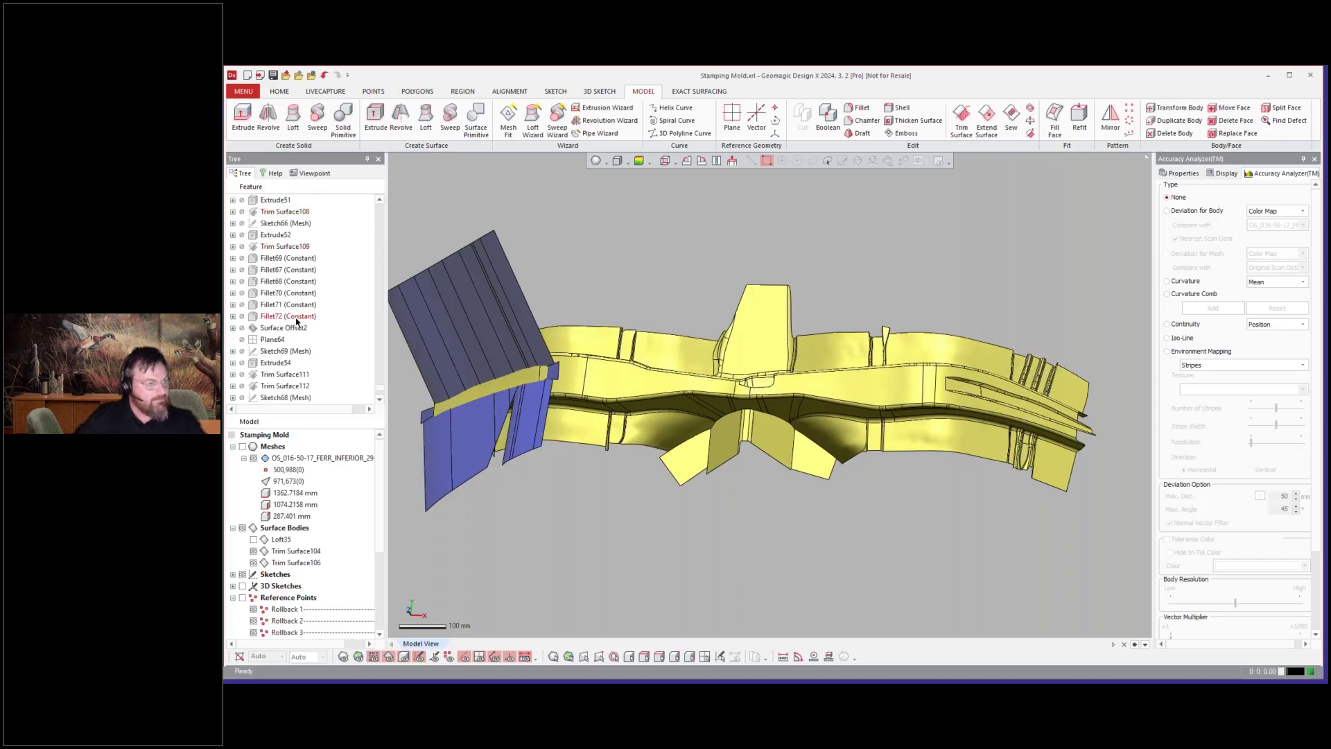
pyautogui.scroll(-4, 296, 320)
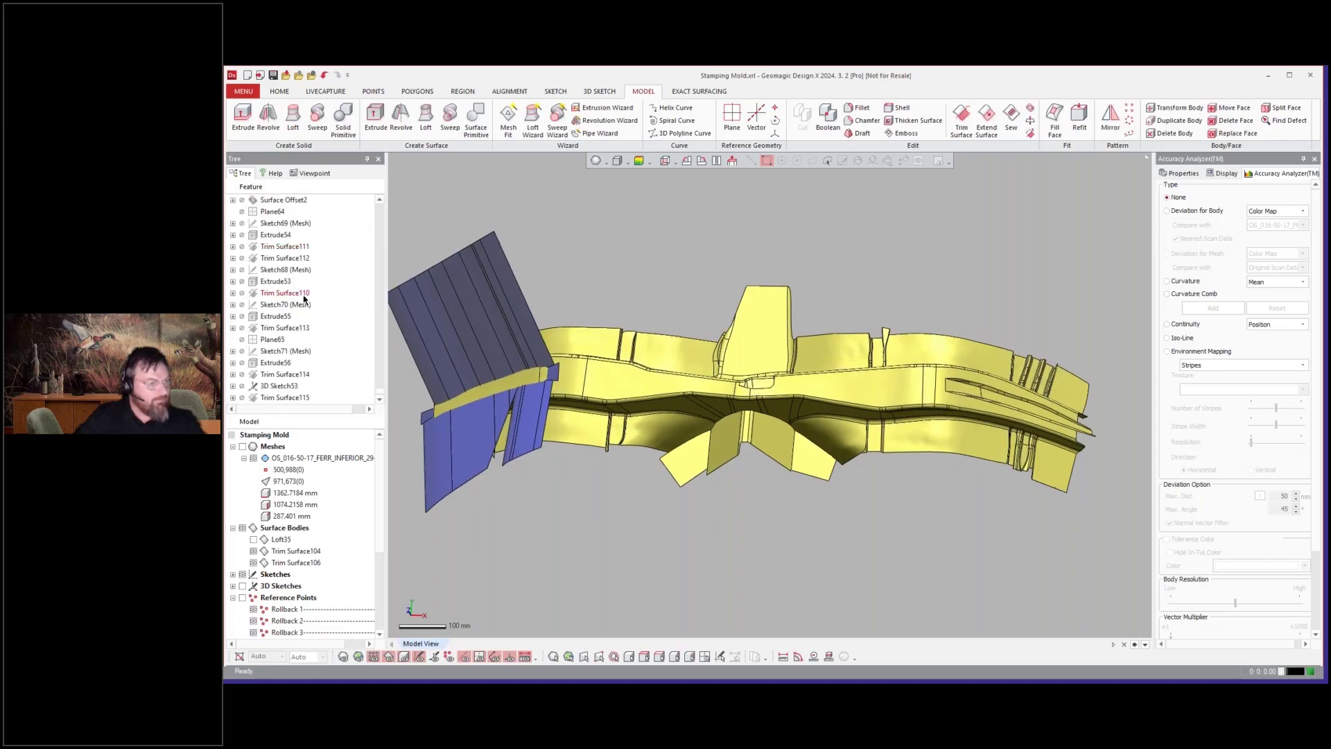
pyautogui.moveTo(638, 276); pyautogui.dragTo(639, 246, button='right')
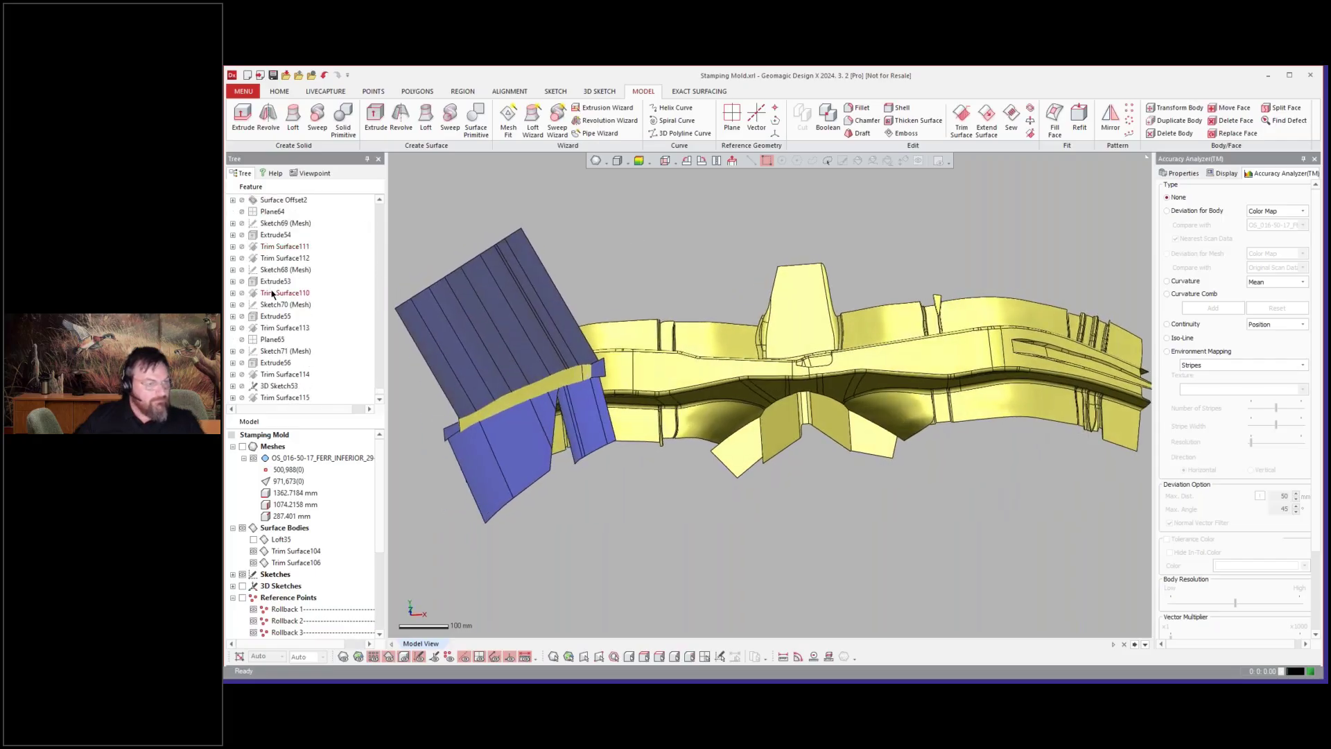
pyautogui.click(272, 293)
pyautogui.scroll(2, 285, 302)
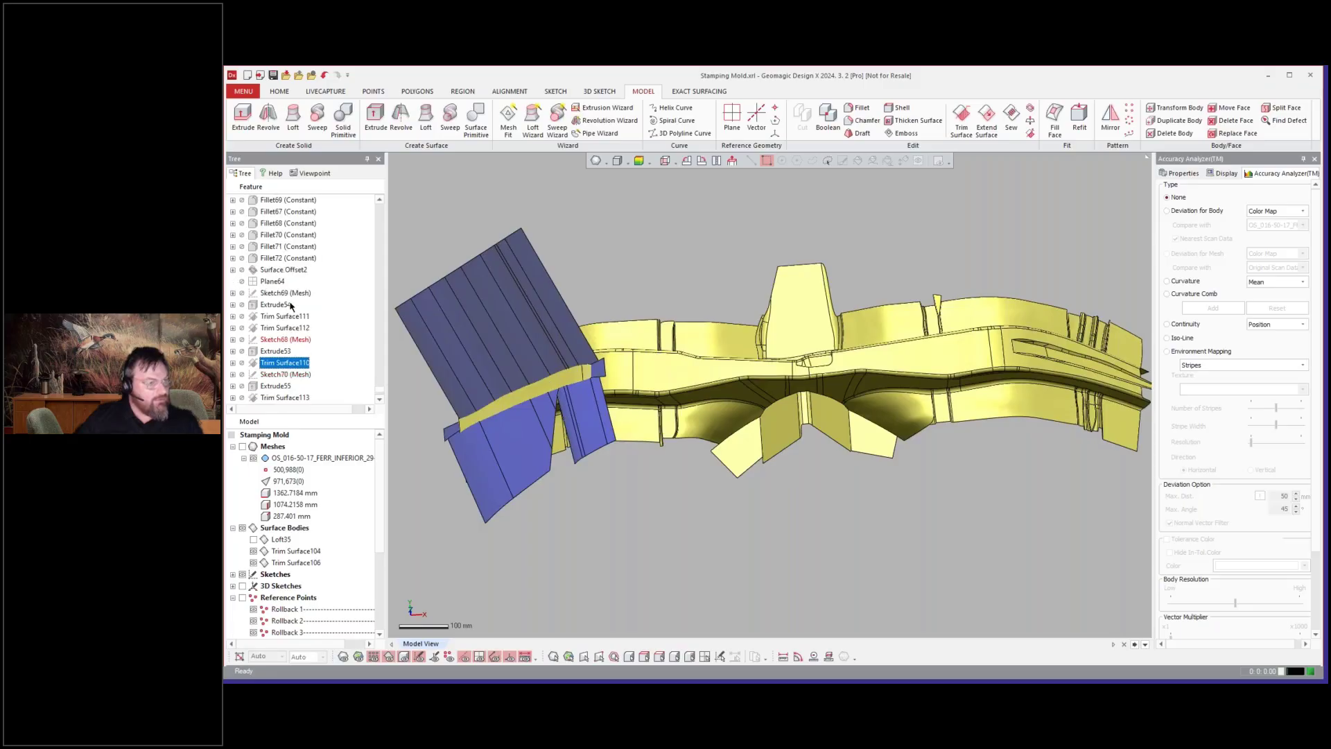
pyautogui.scroll(-2, 298, 300)
pyautogui.scroll(3, 306, 298)
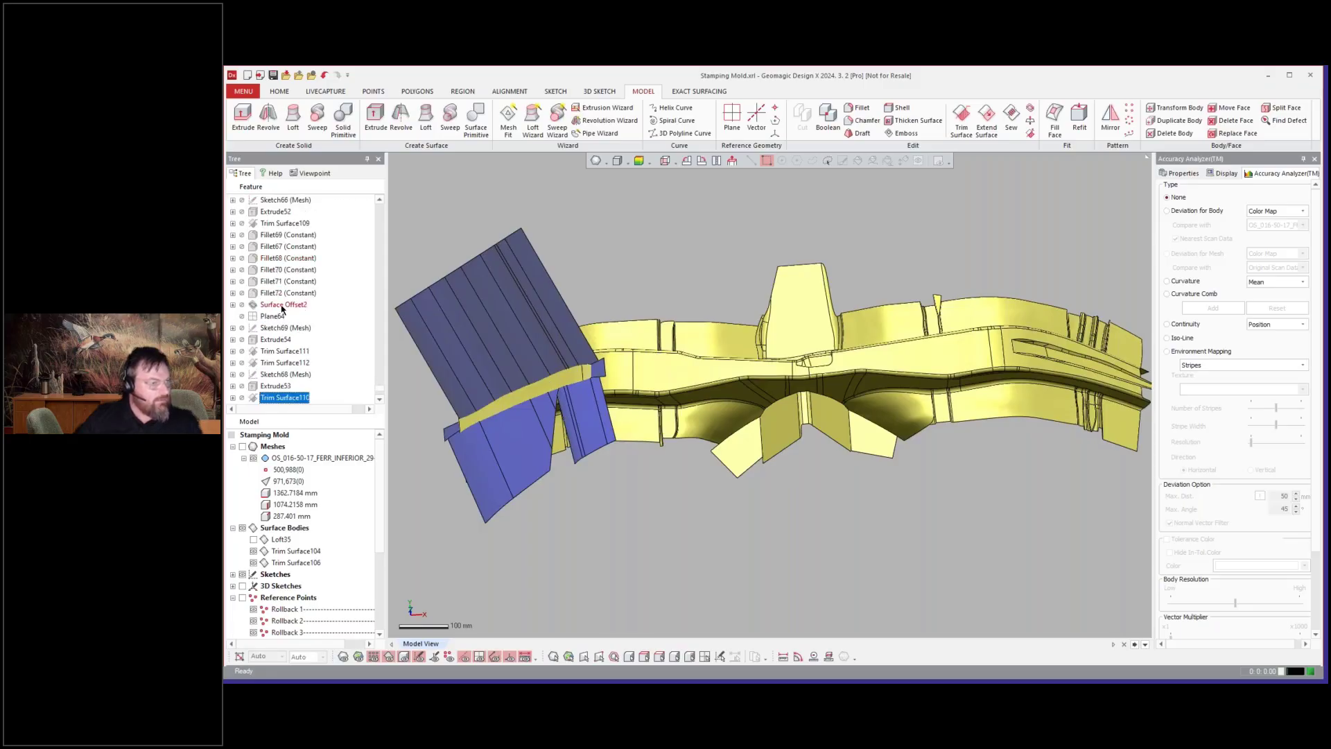
pyautogui.doubleClick(282, 306)
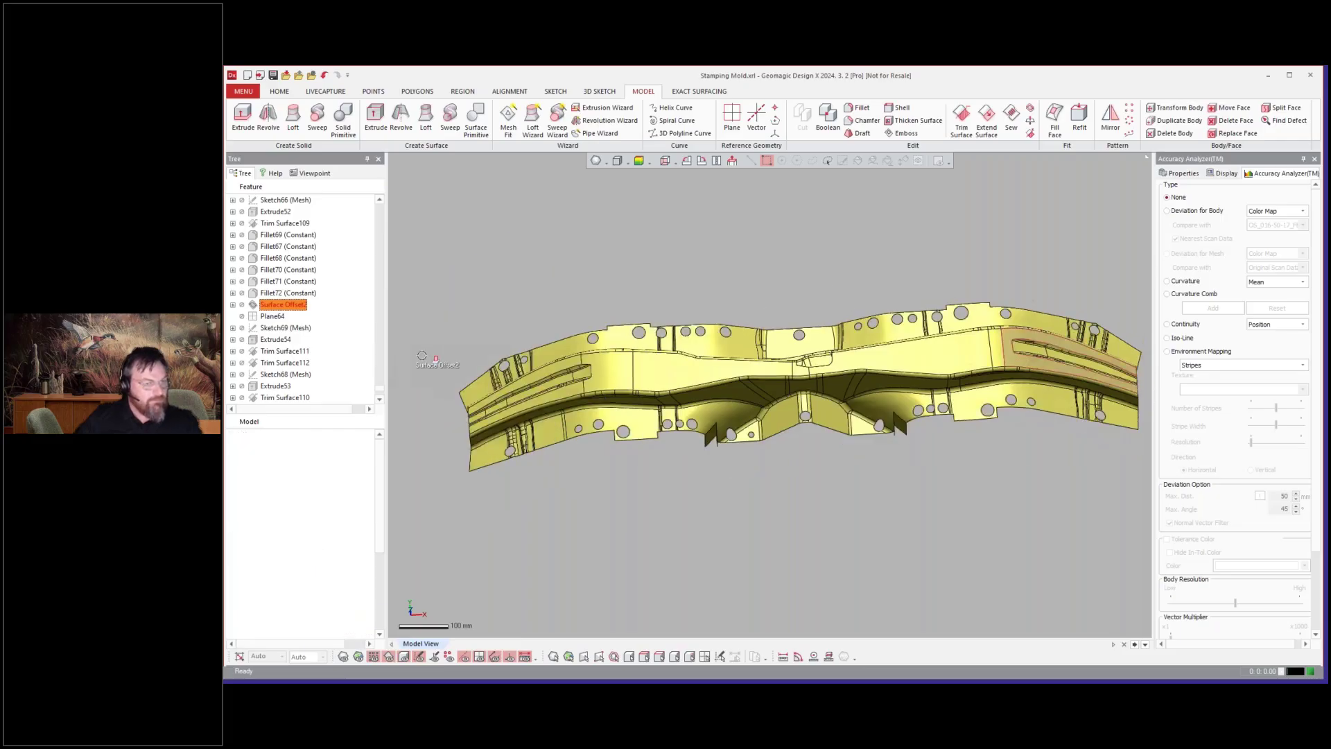
# - Open Trim Surface109 for editing and inspect its extruded tool surfaces against the trimmed body
pyautogui.moveTo(617, 361); pyautogui.dragTo(887, 414)
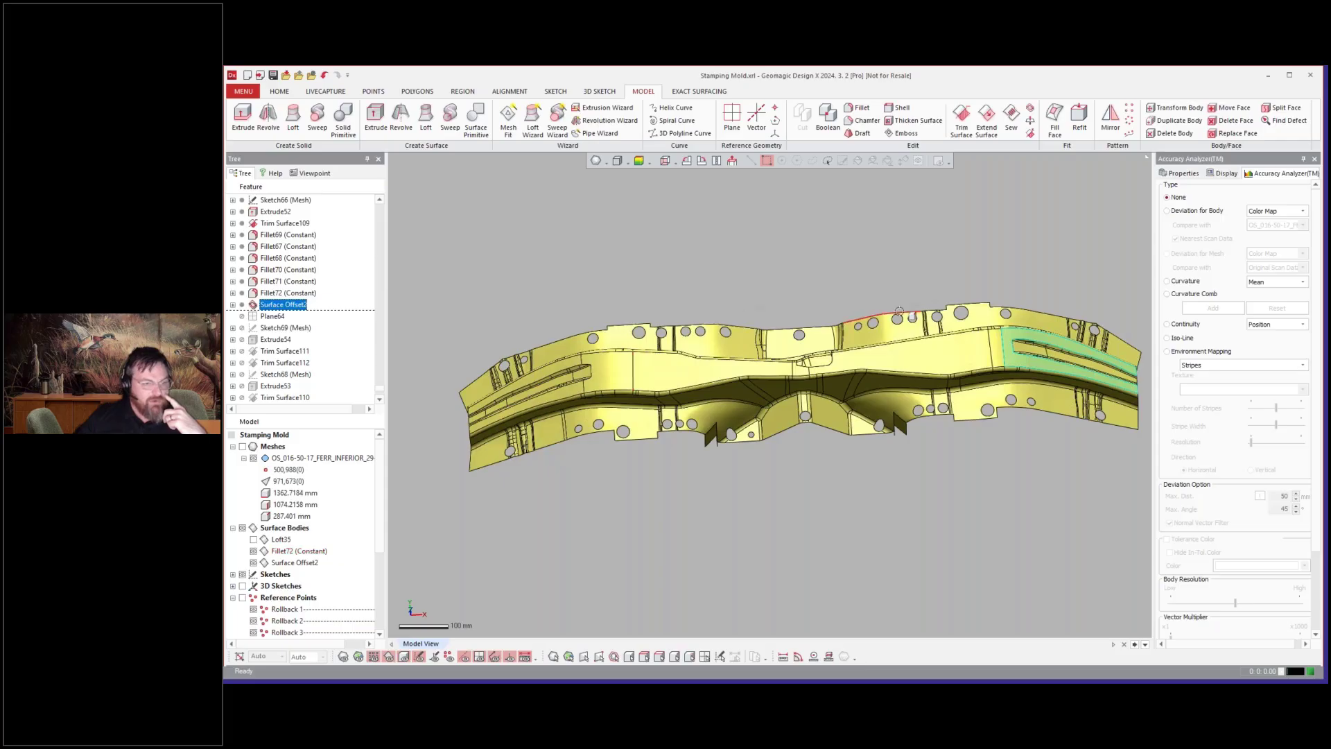
pyautogui.moveTo(783, 306); pyautogui.dragTo(611, 347, button='right')
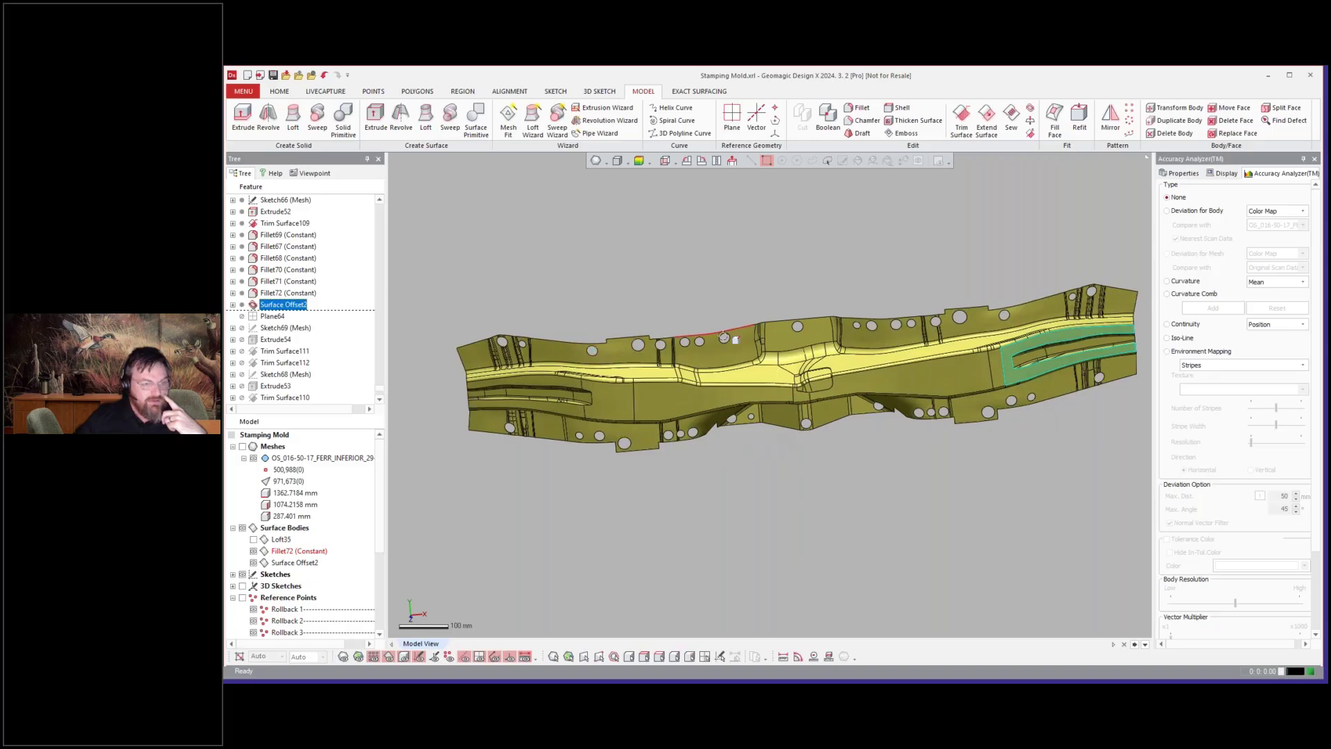
pyautogui.rightClick(294, 224)
pyautogui.click(308, 229)
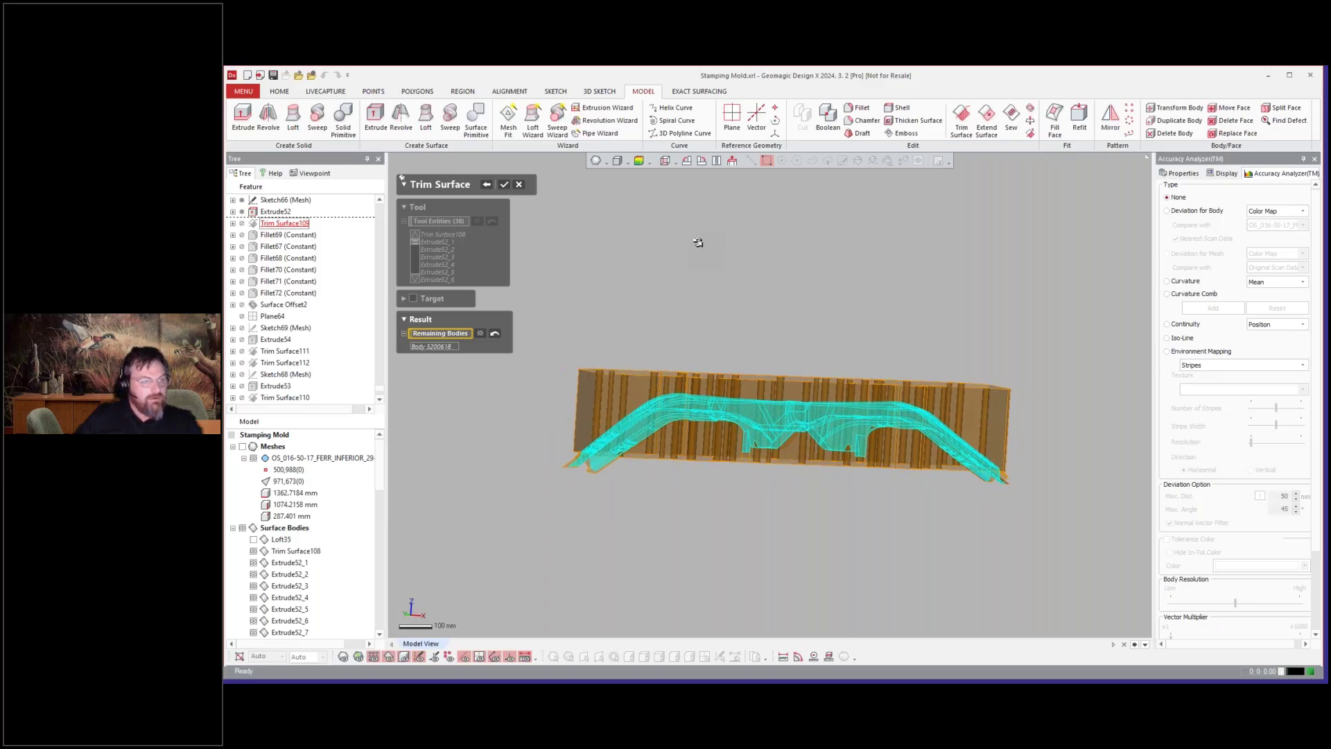
pyautogui.moveTo(698, 243); pyautogui.dragTo(694, 262, button='right')
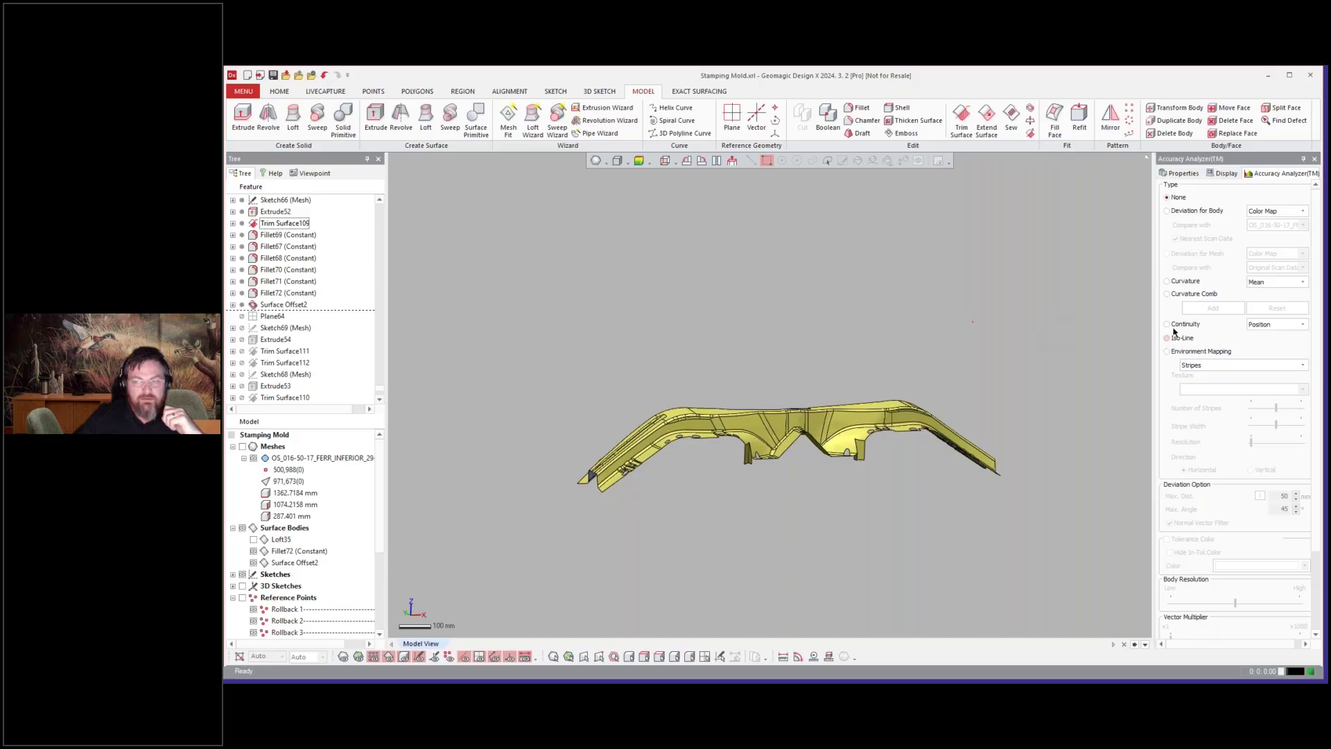
# - Close the trim definition and roll the feature history forward through Trim Surface115
pyautogui.moveTo(770, 338); pyautogui.dragTo(817, 391, button='right')
pyautogui.scroll(4, 810, 407)
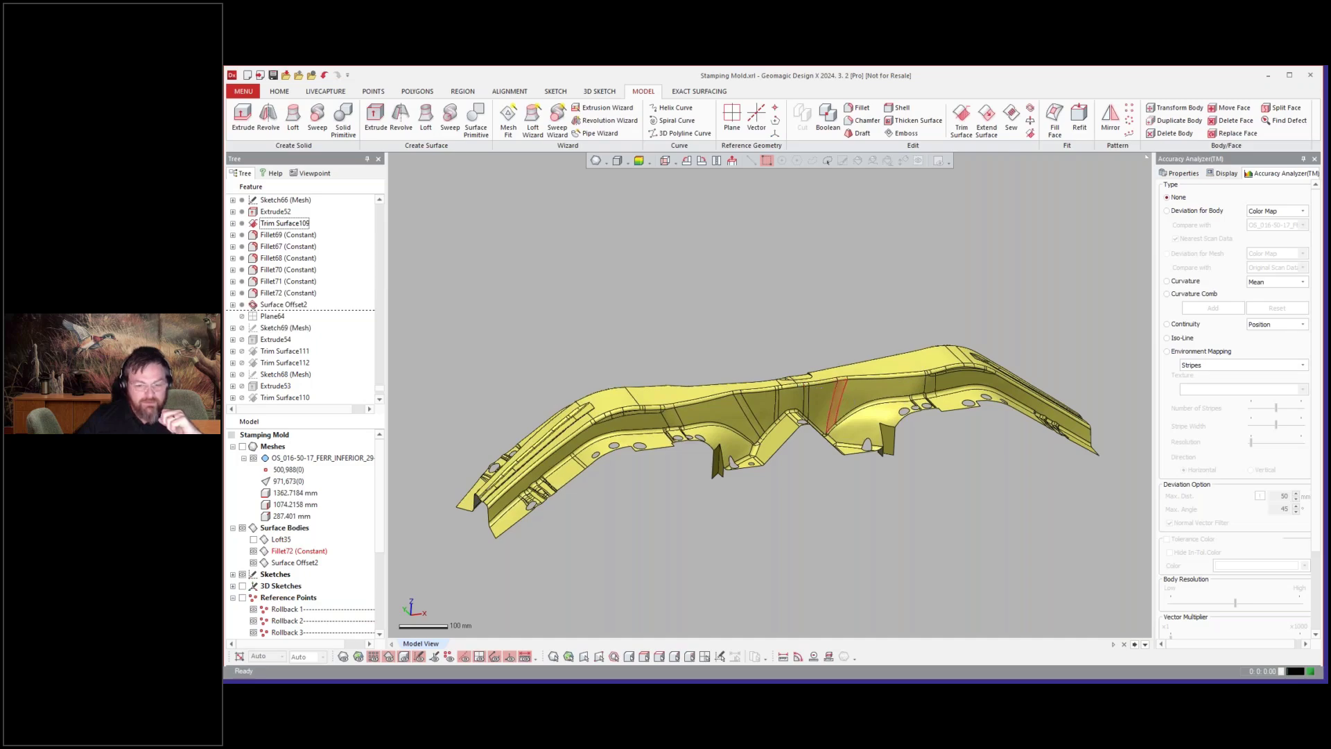
pyautogui.moveTo(789, 343); pyautogui.dragTo(800, 470, button='right')
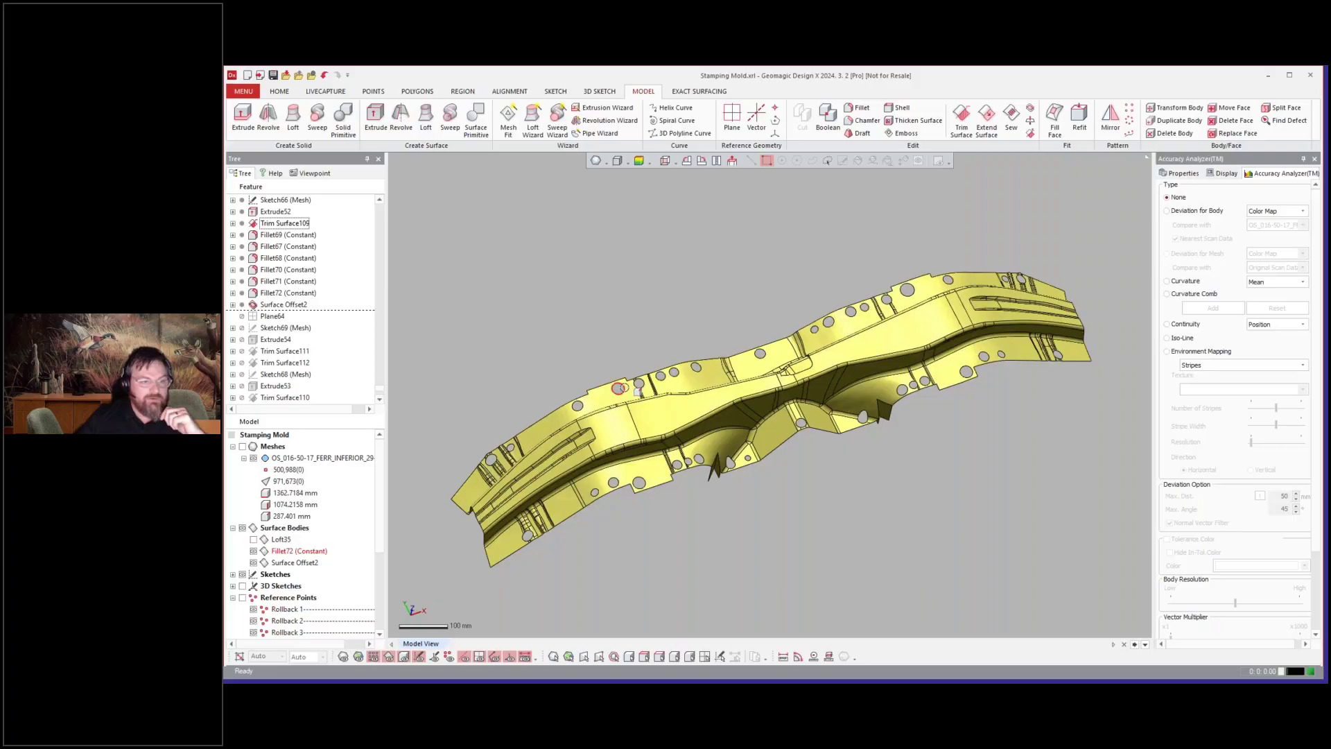
pyautogui.click(285, 362)
pyautogui.scroll(-3, 289, 388)
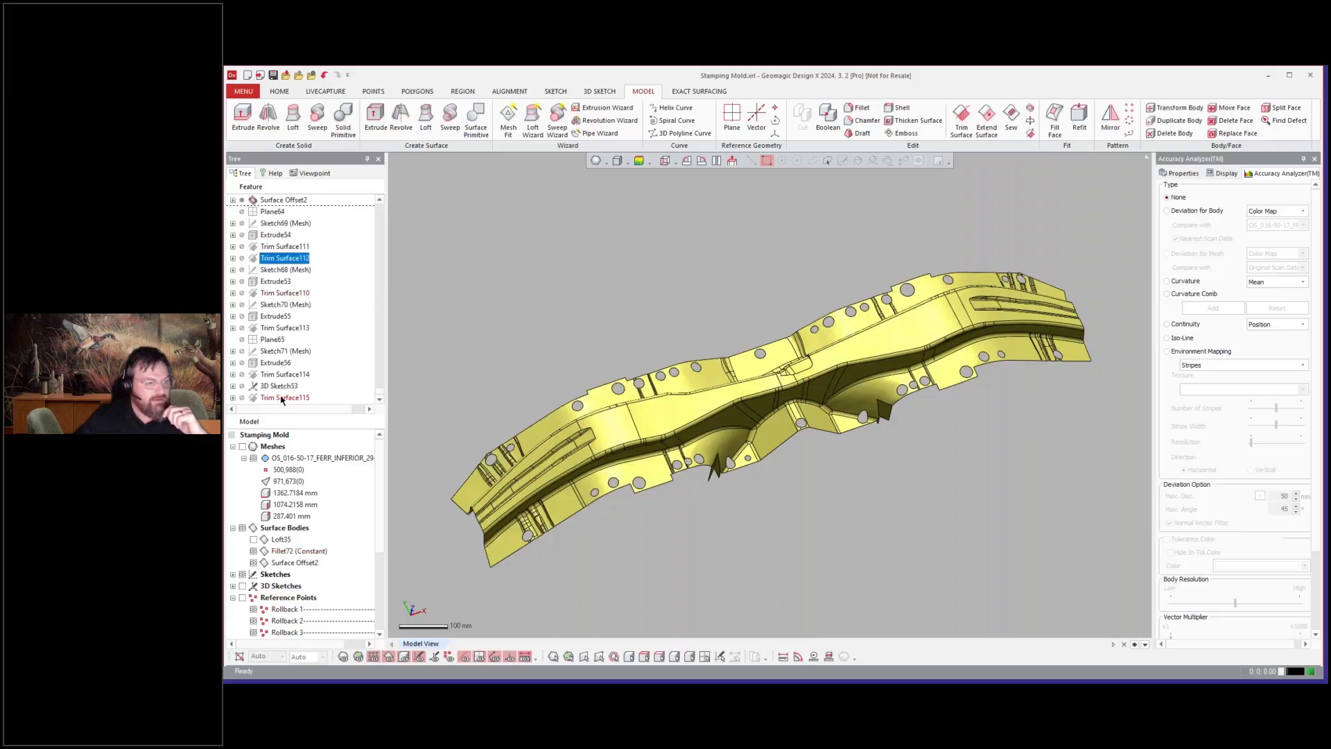
pyautogui.click(281, 399)
pyautogui.rightClick(280, 398)
pyautogui.click(312, 405)
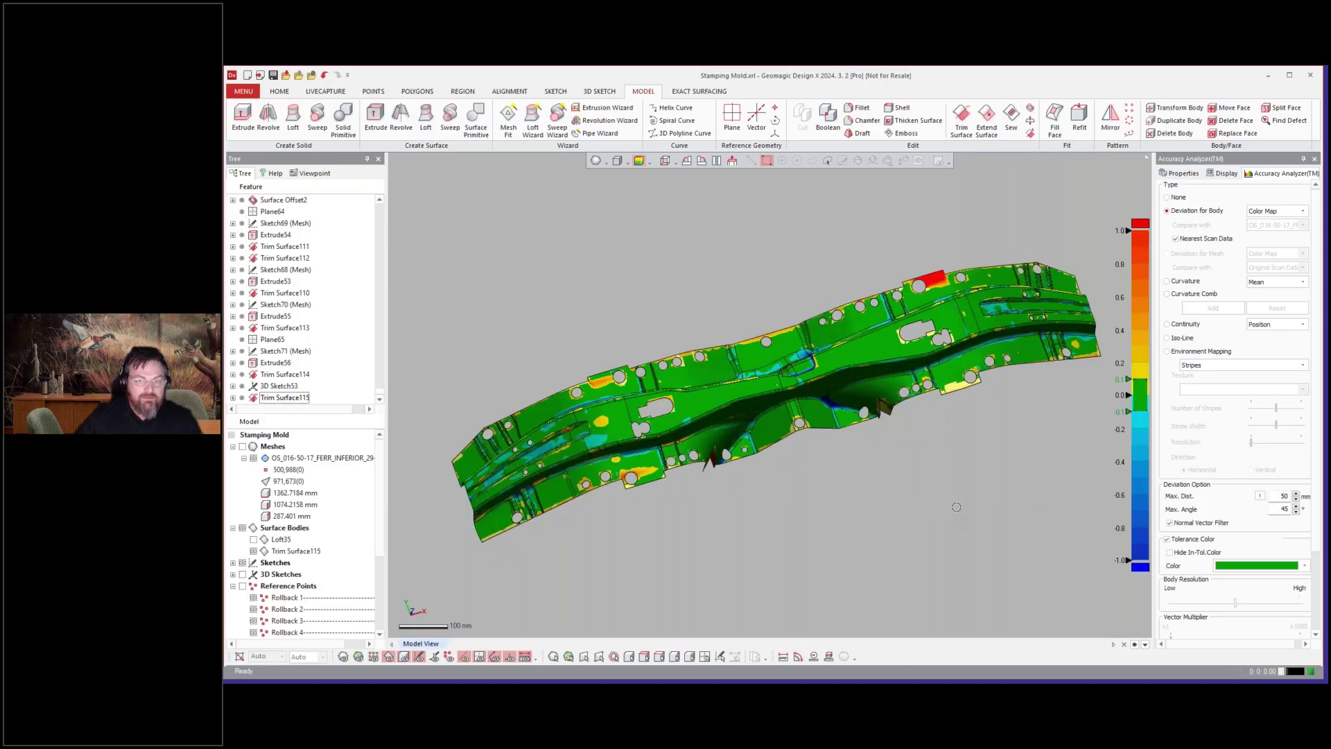
# - Examine the Deviation for Body color map on the Trim Surface115 body from several angles
pyautogui.moveTo(742, 536); pyautogui.dragTo(797, 473, button='right')
pyautogui.moveTo(901, 532); pyautogui.dragTo(899, 507, button='right')
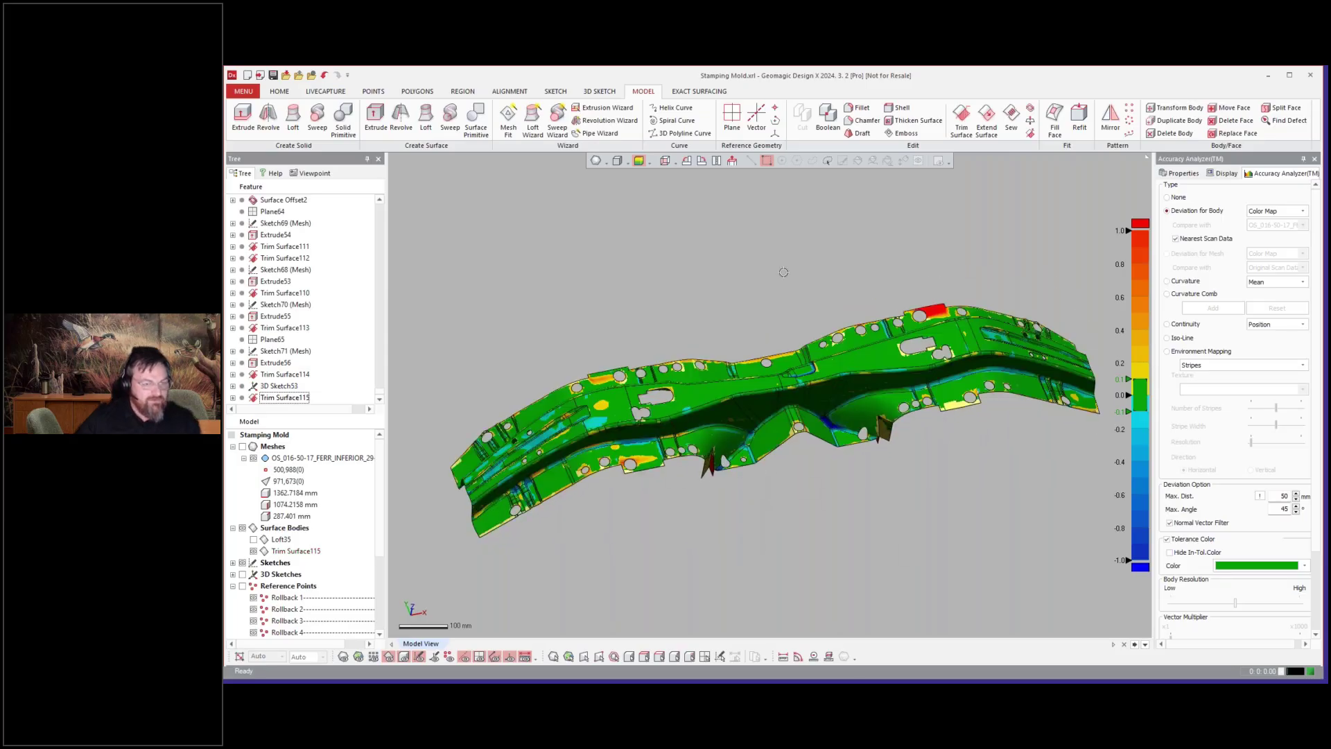
pyautogui.moveTo(783, 272); pyautogui.dragTo(777, 347, button='right')
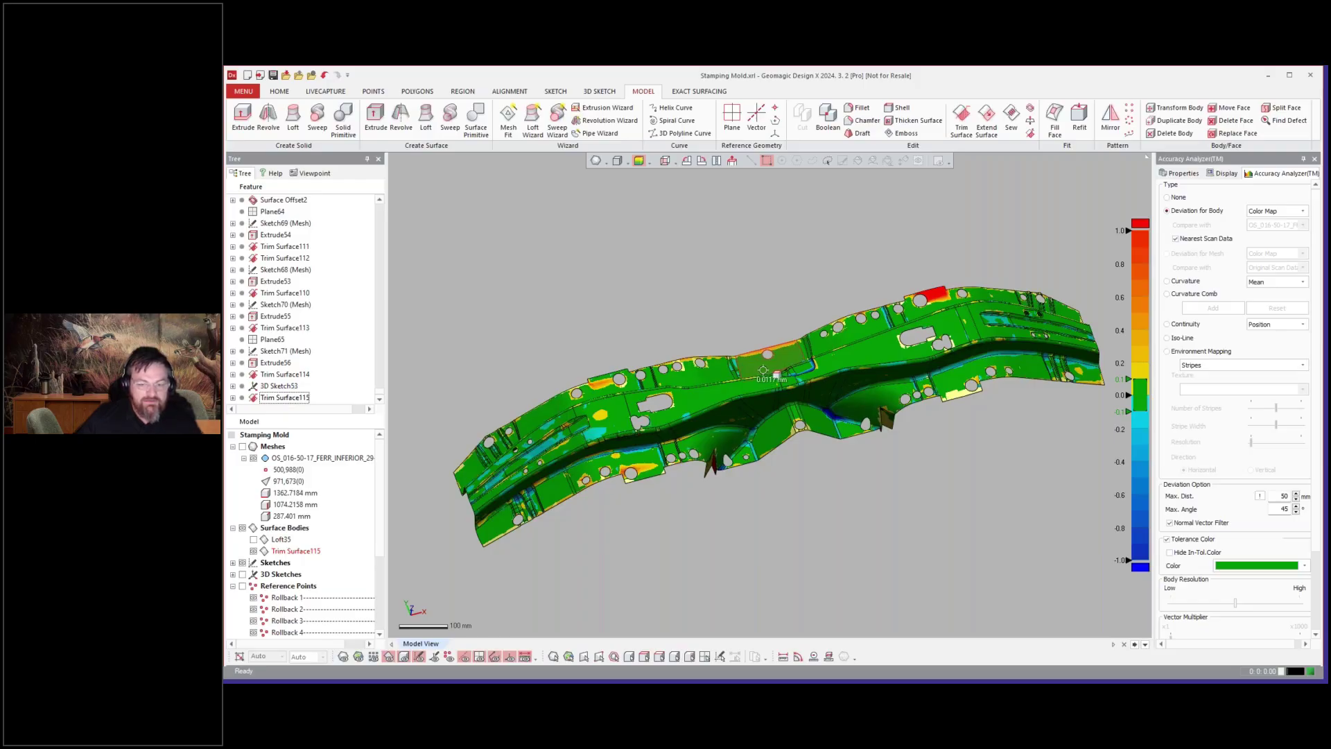
pyautogui.moveTo(753, 353)
pyautogui.mouseDown(button='right')
pyautogui.moveTo(785, 512)
pyautogui.moveTo(795, 427)
pyautogui.moveTo(748, 297)
pyautogui.moveTo(814, 455)
pyautogui.moveTo(964, 449)
pyautogui.mouseUp(button='right')
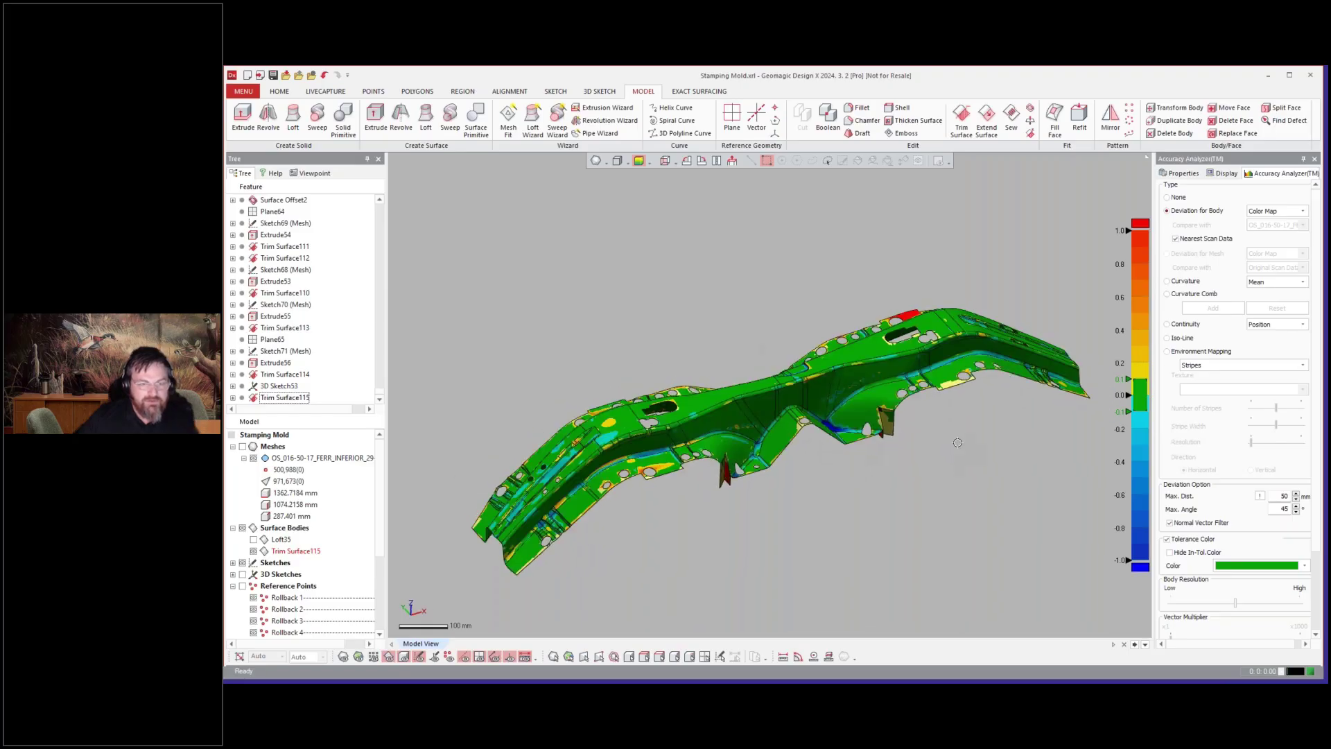
pyautogui.moveTo(789, 398); pyautogui.dragTo(792, 390, button='right')
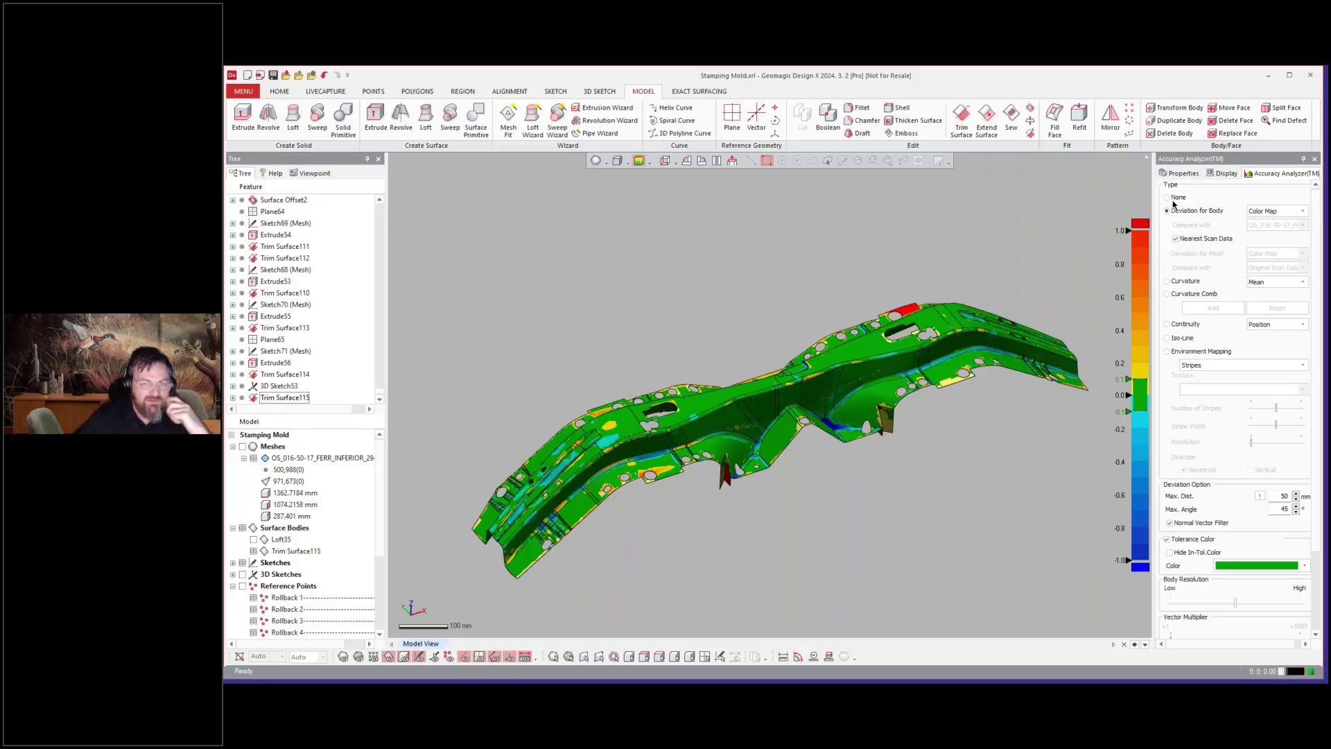